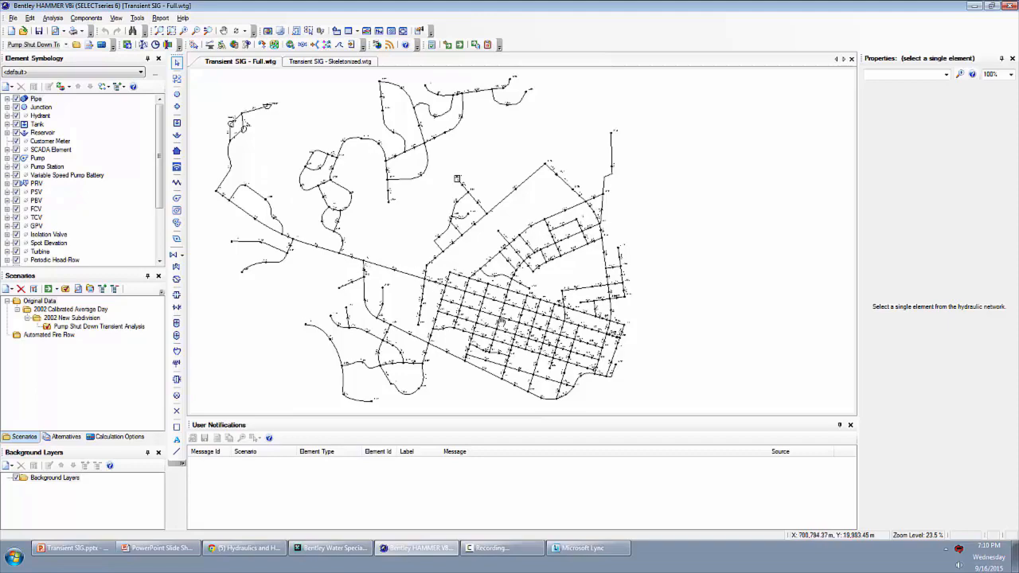
- Examine the full network's layout, from the dense street grid to the tank T-1, and view the tank's properties
scroll(493, 323, up, 3)
drag(537, 321, 520, 268)
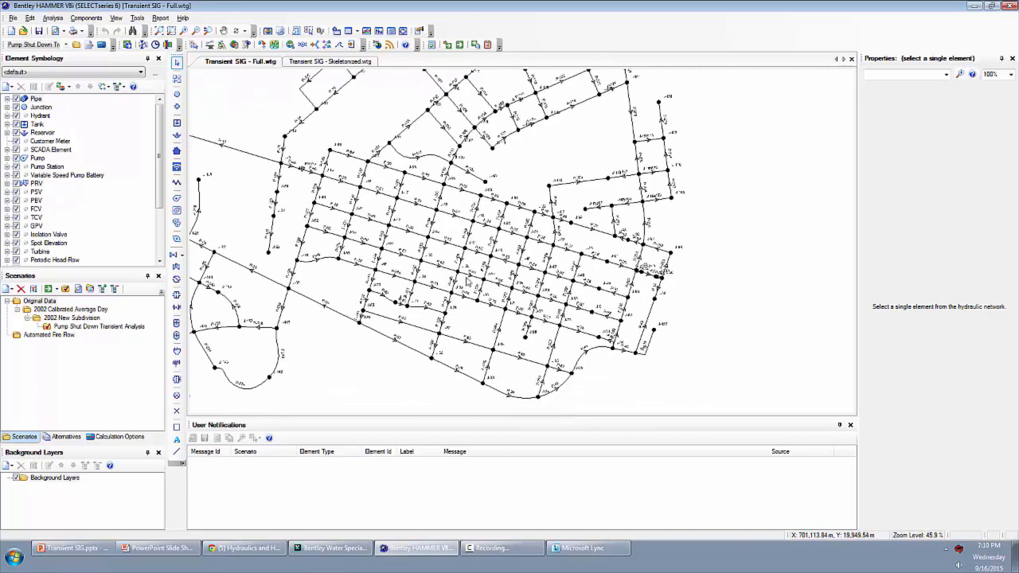
drag(590, 320, 663, 288)
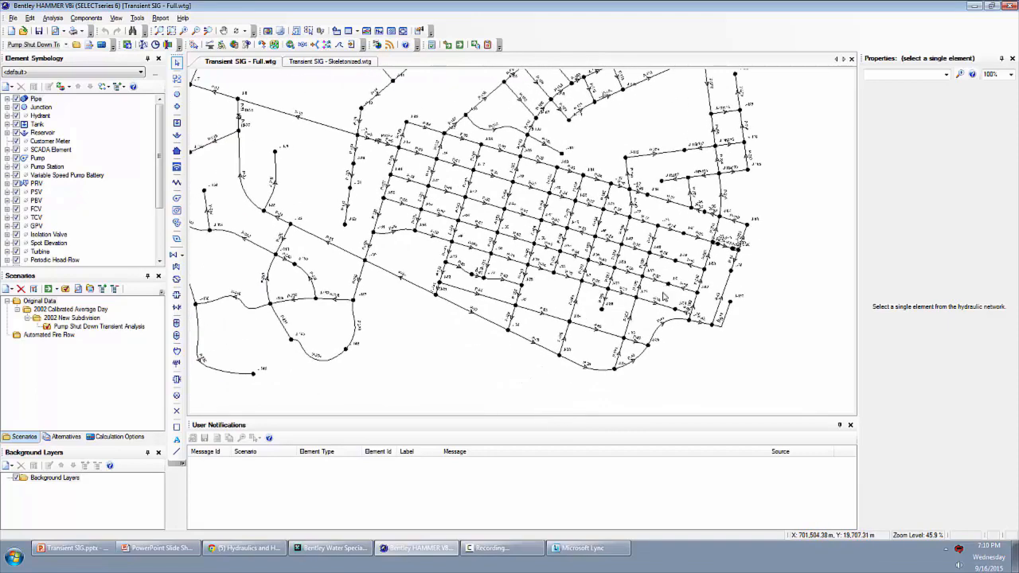
scroll(625, 300, up, 2)
scroll(623, 298, down, 2)
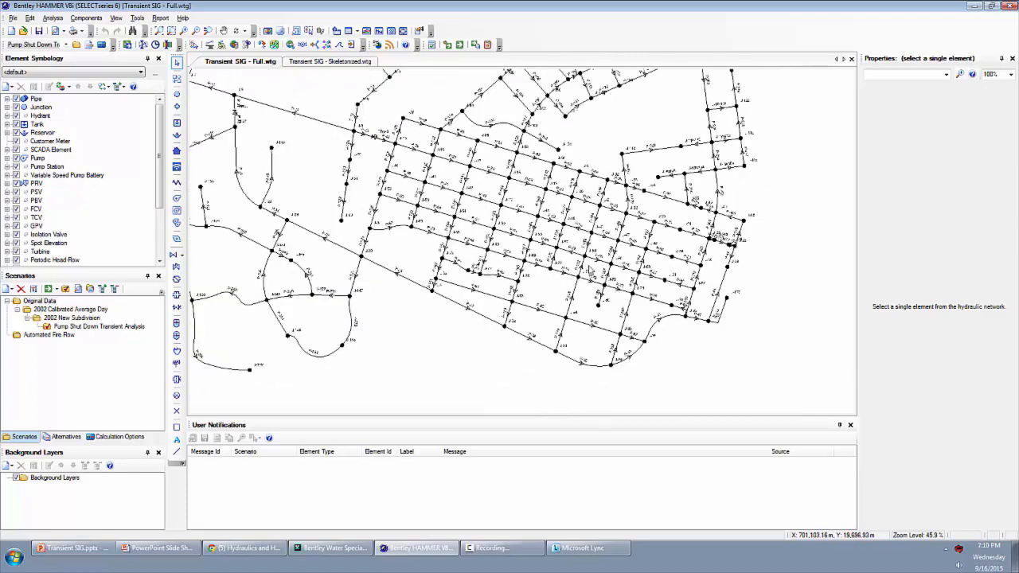
scroll(396, 196, down, 2)
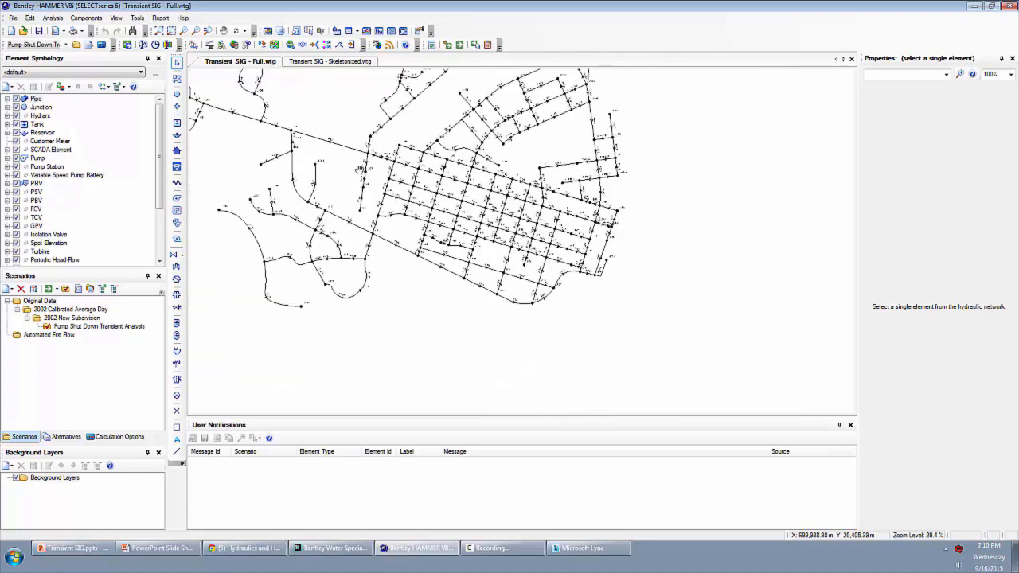
drag(358, 170, 552, 333)
drag(393, 200, 341, 194)
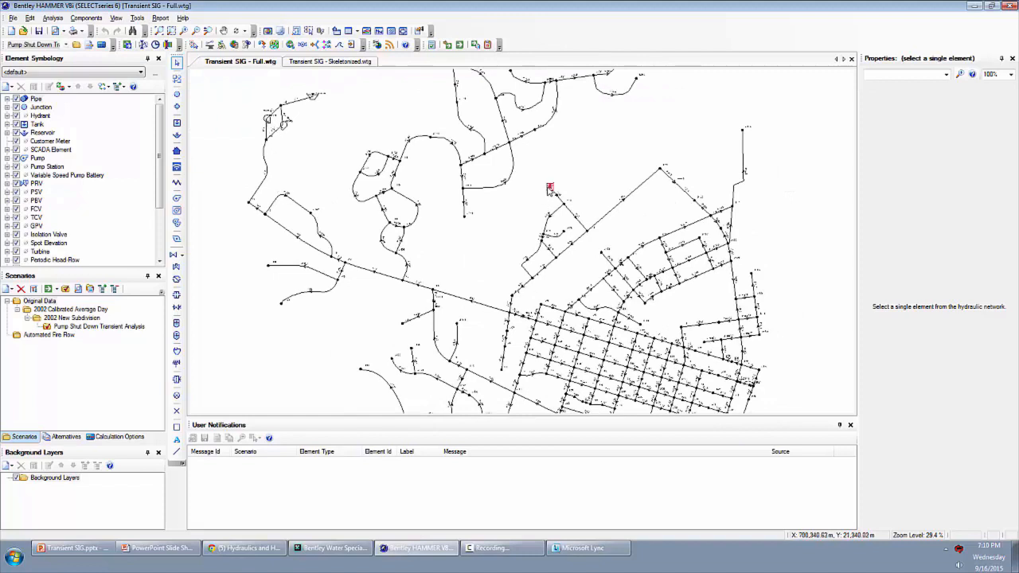
click(549, 187)
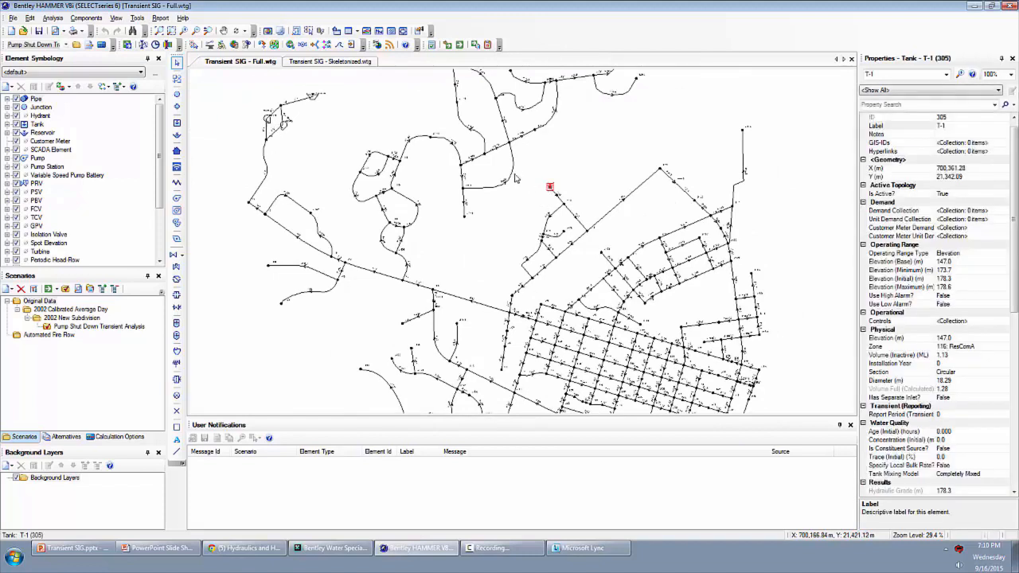
scroll(476, 275, down, 5)
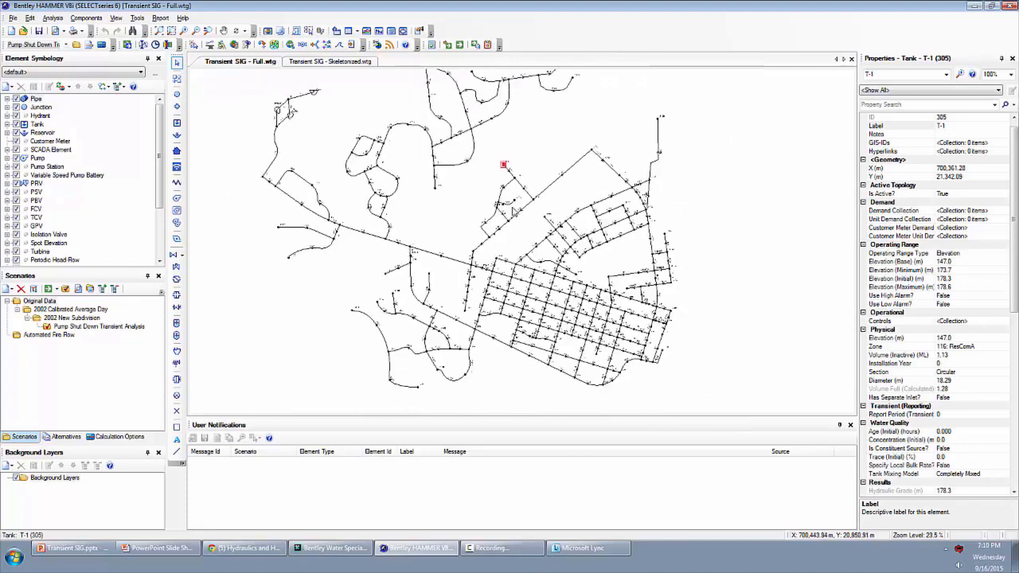
- Compare the skeletonized model with the full model and view the properties of junction J-13 in the skeletonized one
click(323, 63)
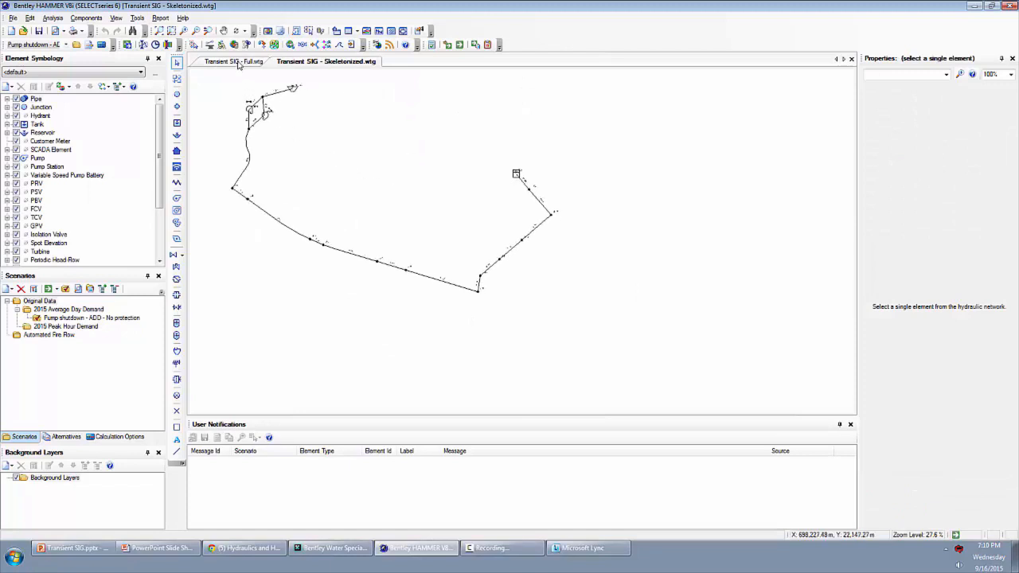
click(238, 63)
click(317, 63)
click(550, 213)
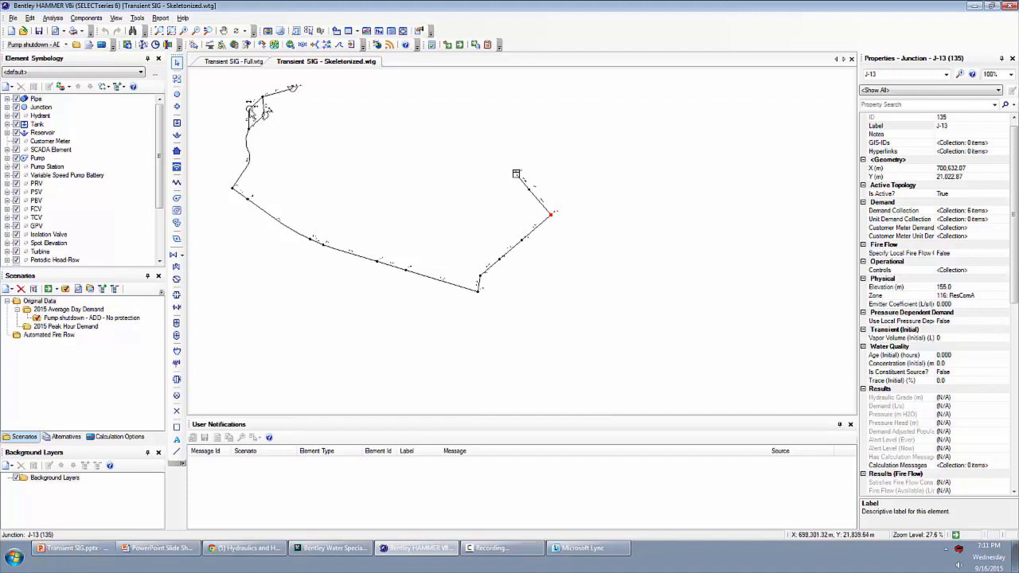
- Set the transient pump type of pump PMP-1 to Shut Down After Time Delay
click(250, 110)
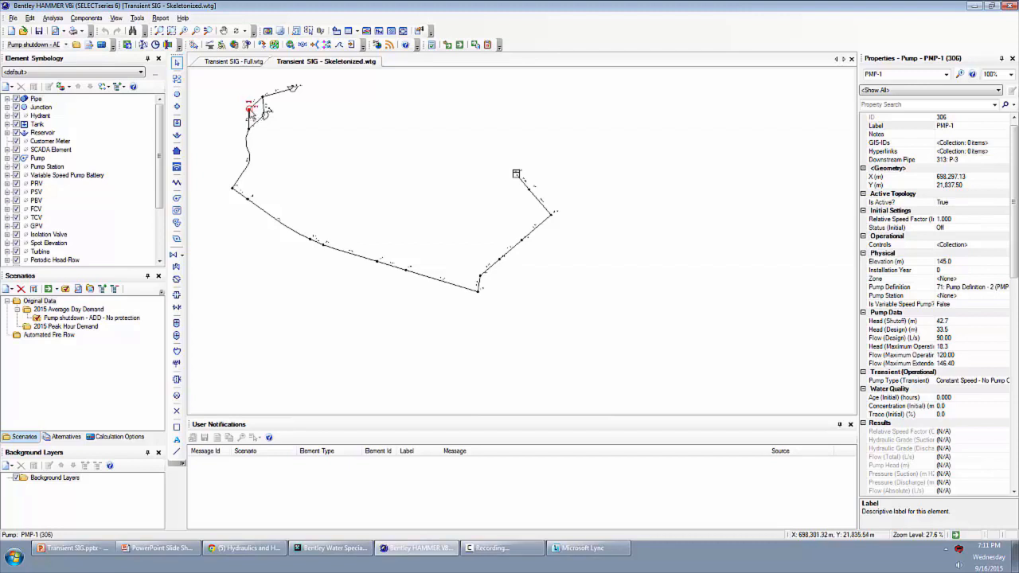
click(891, 373)
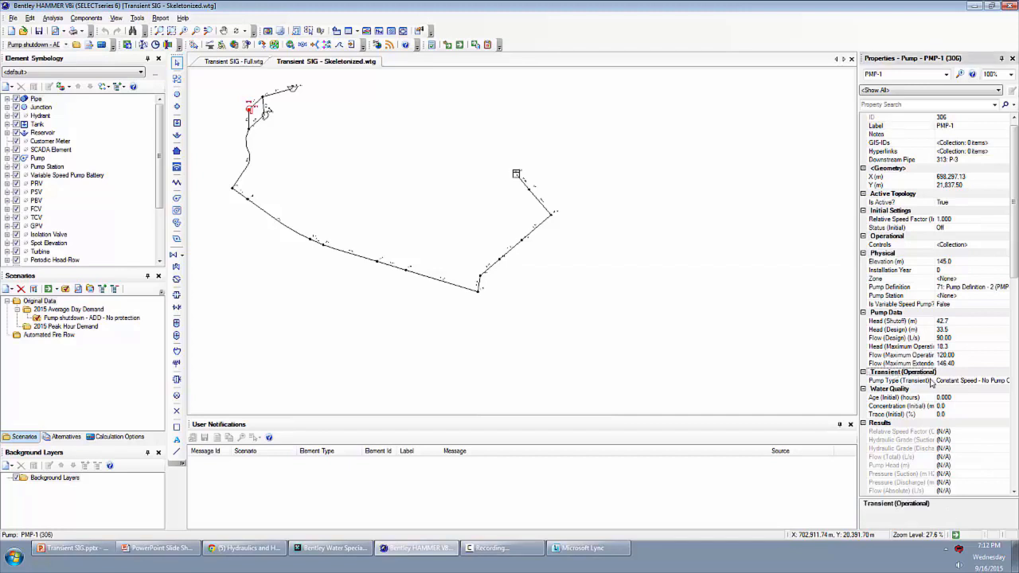
click(912, 381)
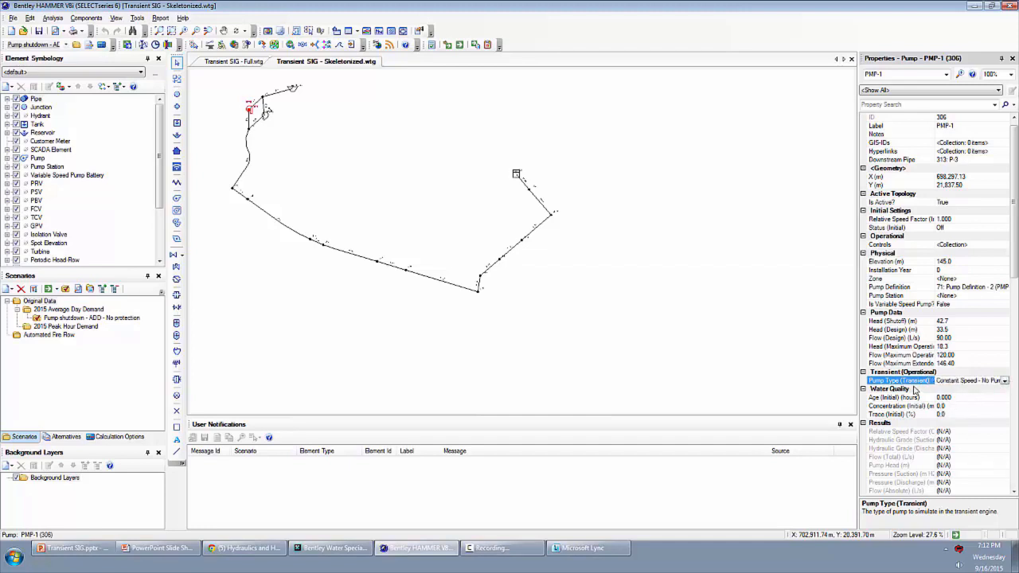
click(1004, 381)
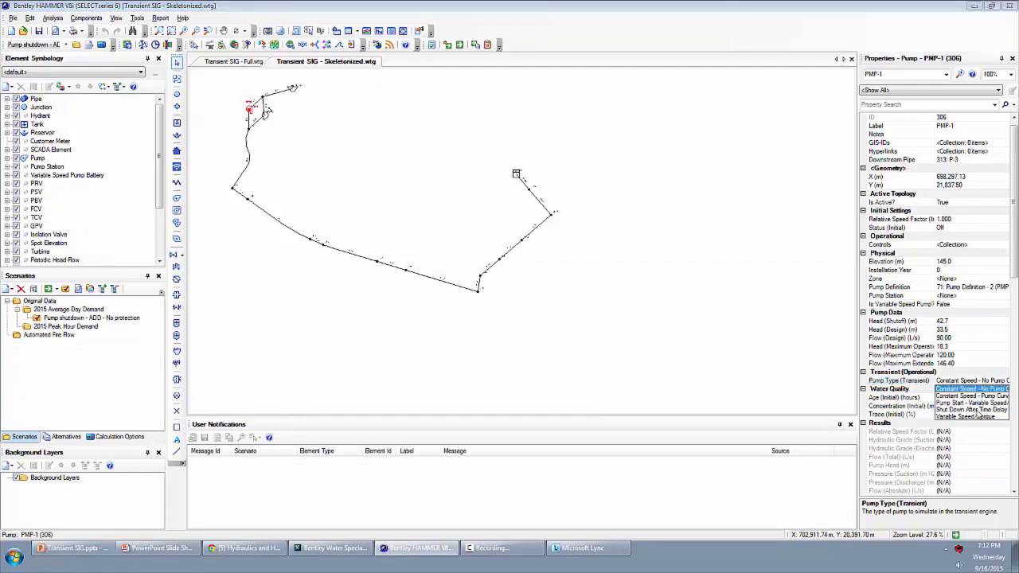
click(949, 410)
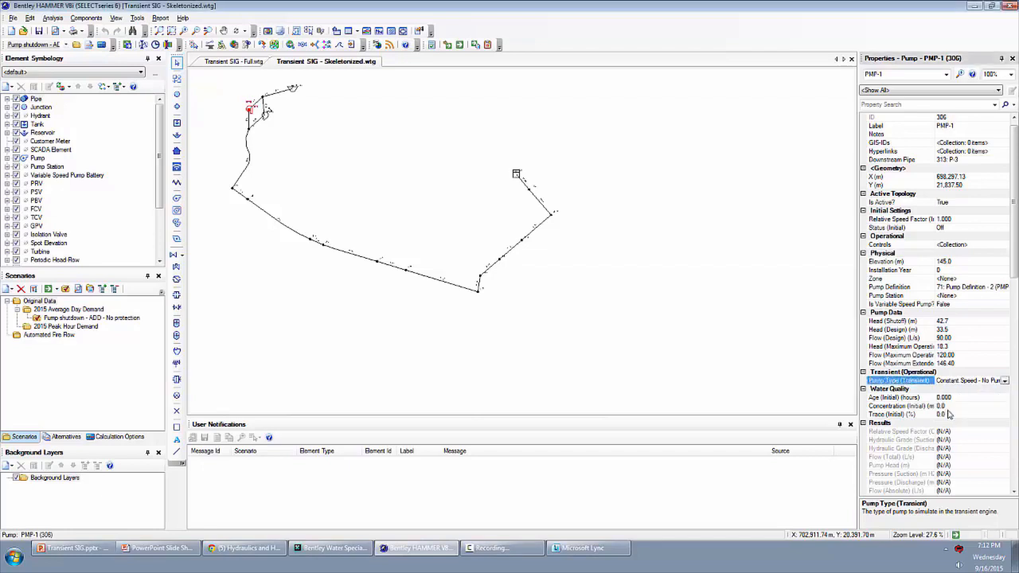
- Set PMP-1's pump valve diameter to 400 mm and its time delay until shutdown to 5 seconds
click(919, 389)
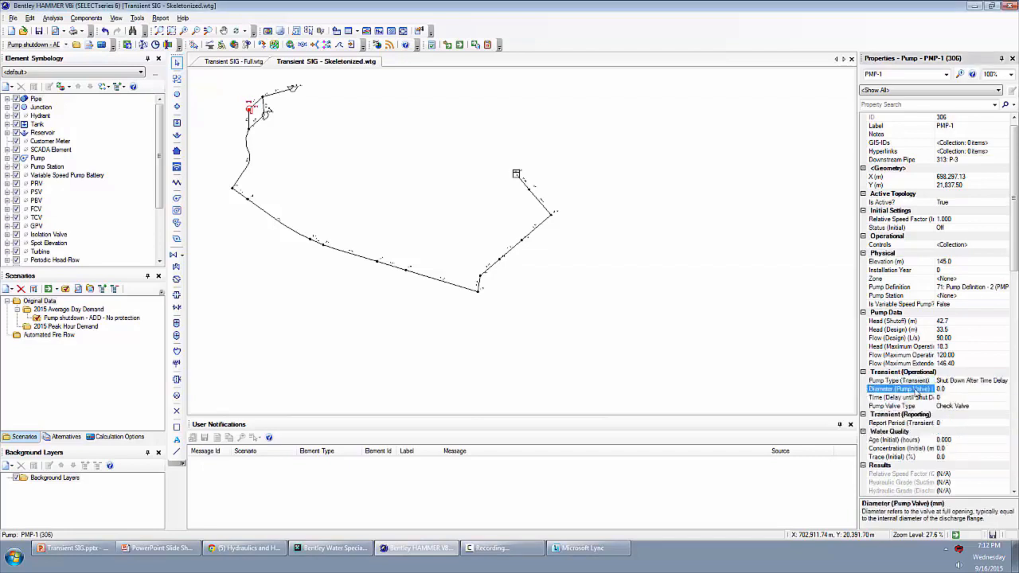
text(400)
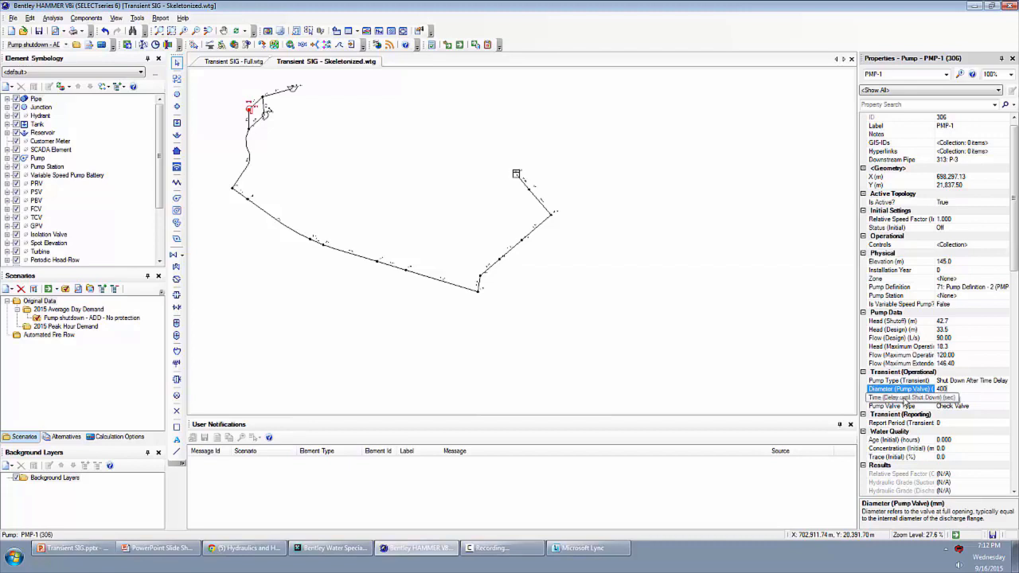
click(905, 399)
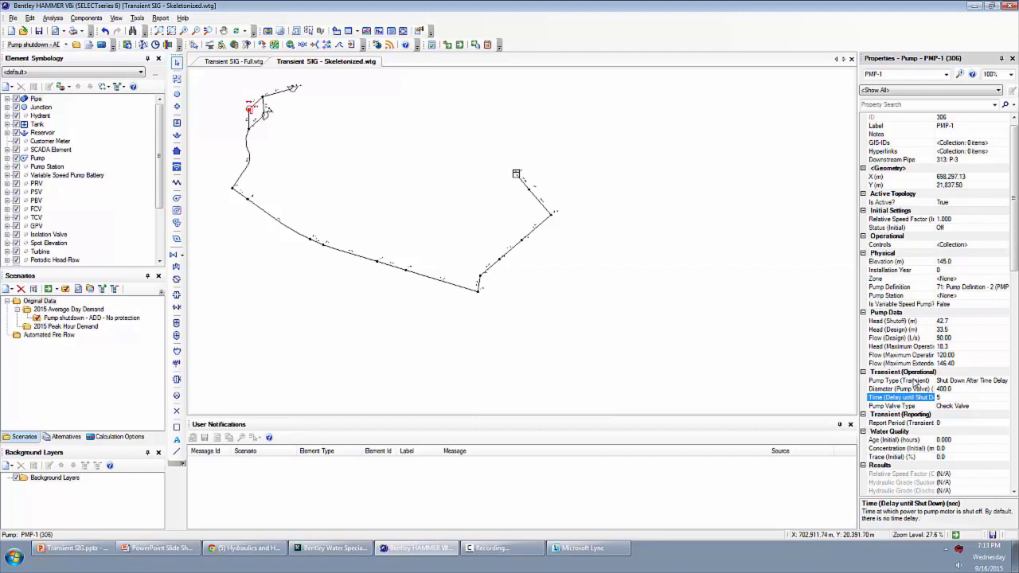
- Calculate the pump and motor inertia in PMP-1's pump definition using a rotational speed of 1700 rpm
click(919, 288)
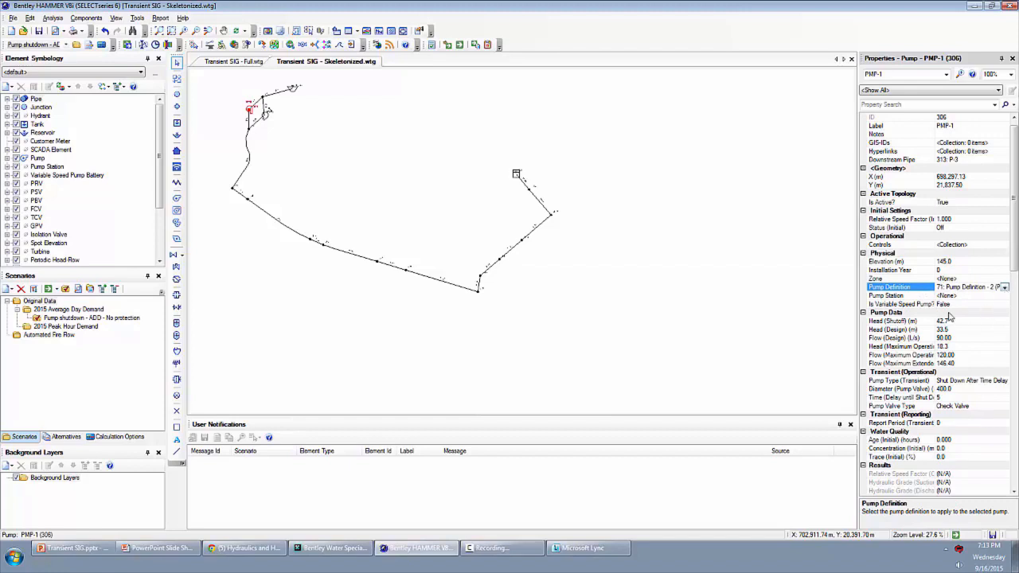
click(1005, 287)
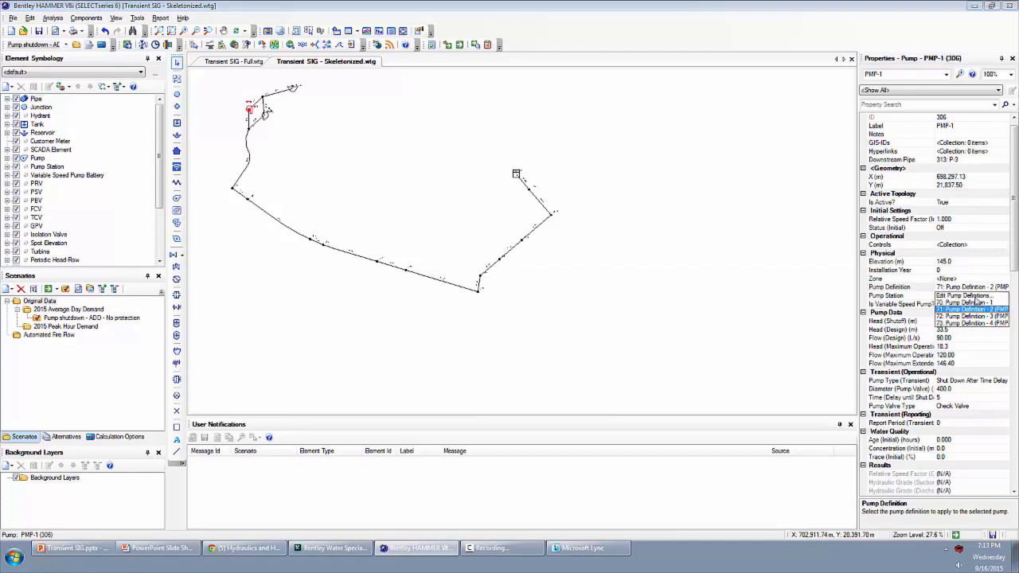
click(977, 300)
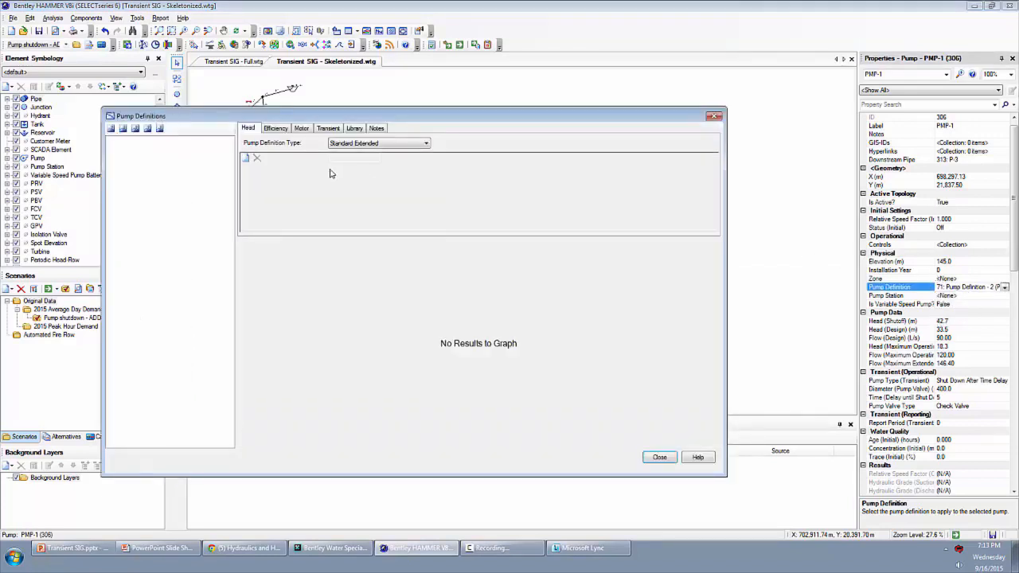
click(328, 129)
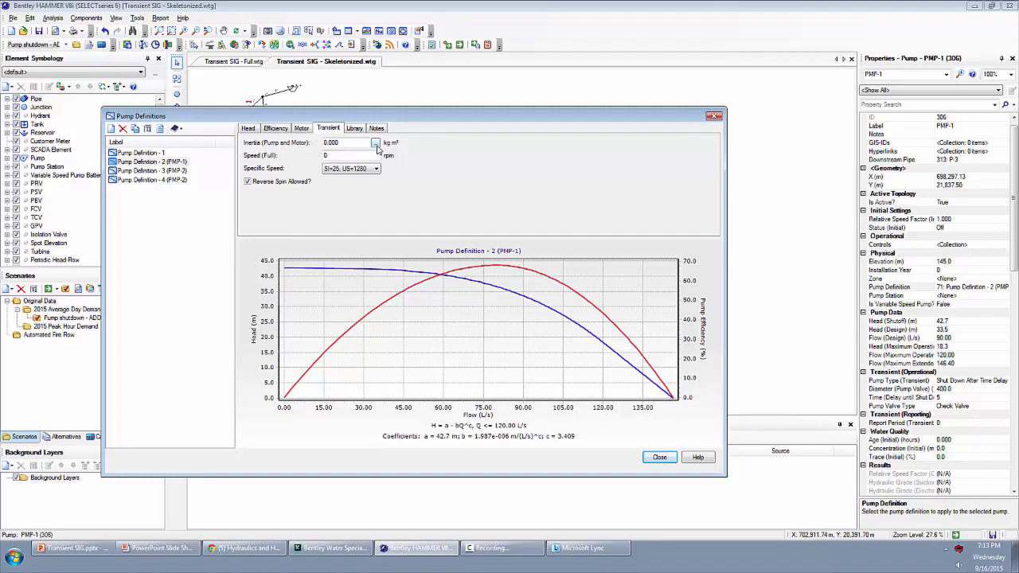
click(375, 143)
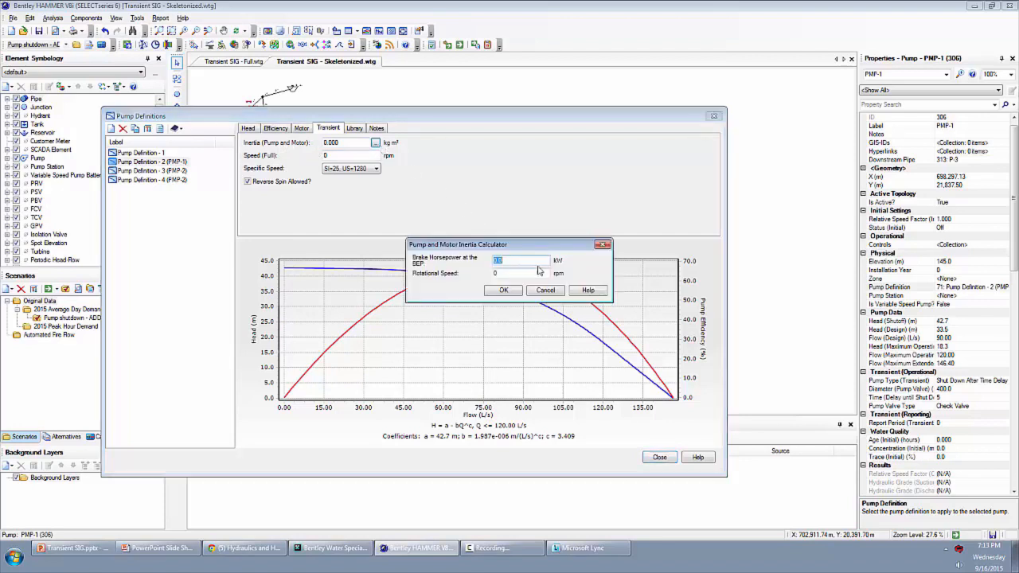
key(Tab)
text(1700)
click(501, 289)
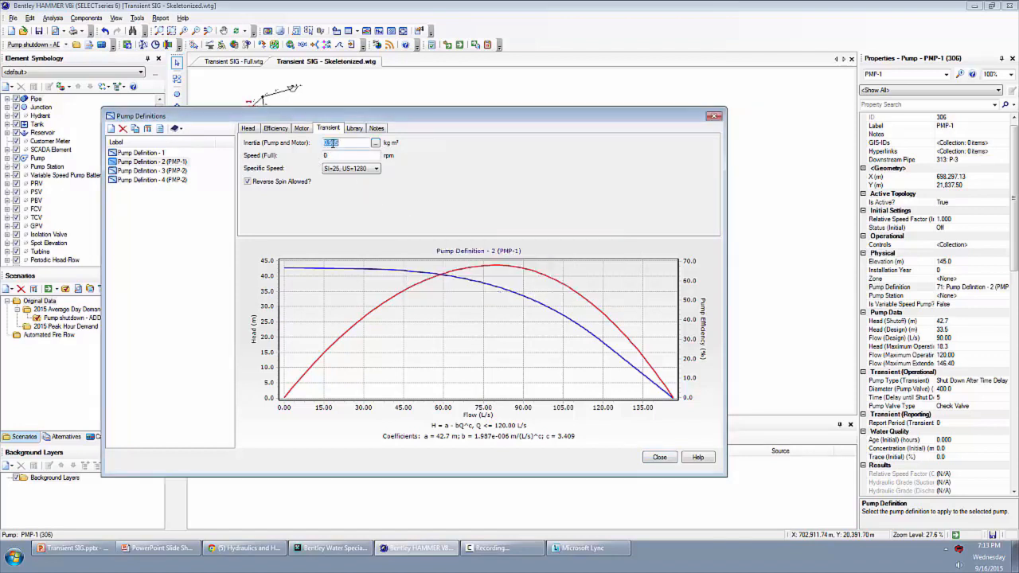
- Set the pump definition's full speed to 1700 rpm, keep specific speed SI=25, US=1280, and close the pump definitions
click(340, 155)
text(1700)
click(347, 170)
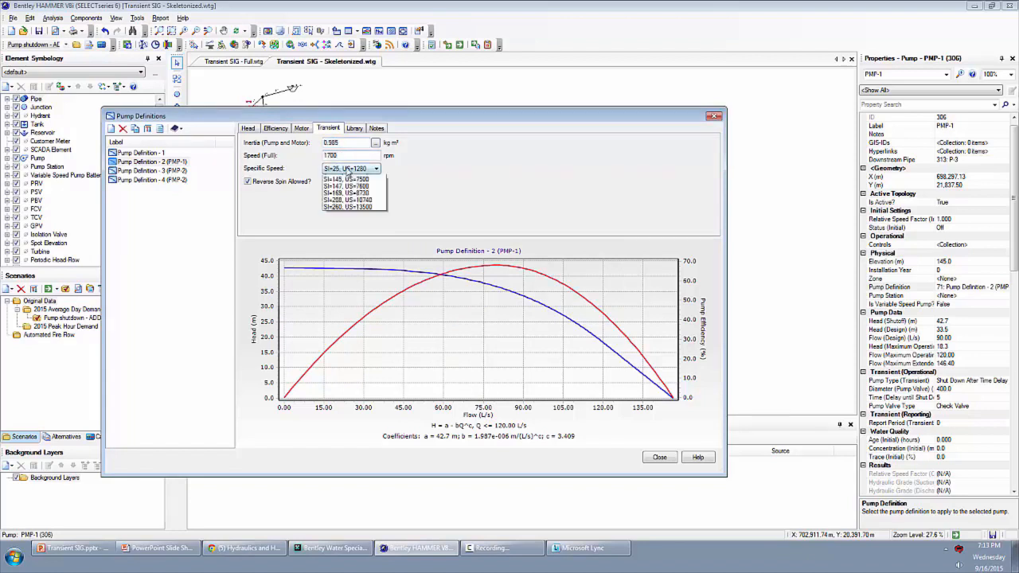
click(347, 172)
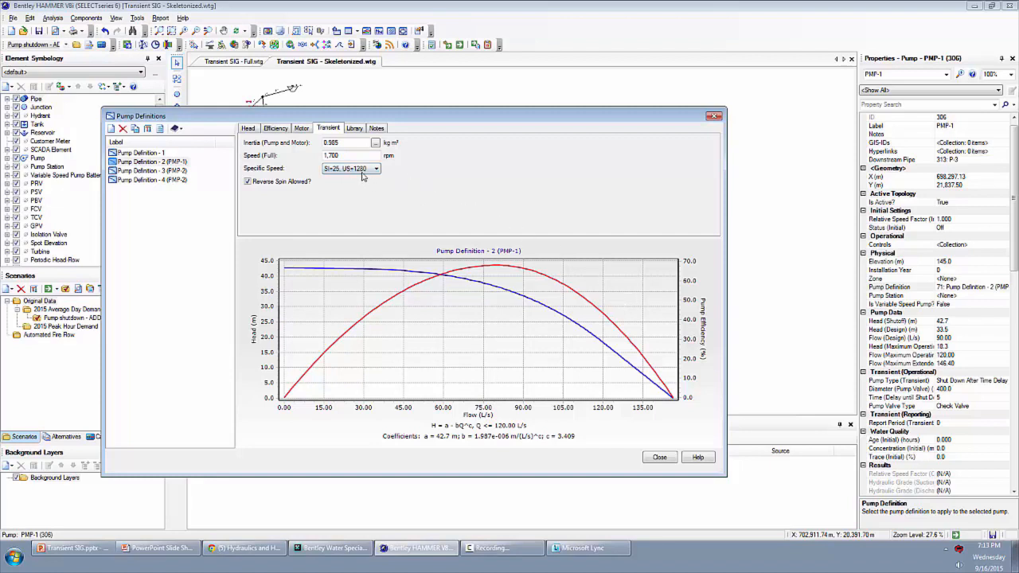
click(337, 171)
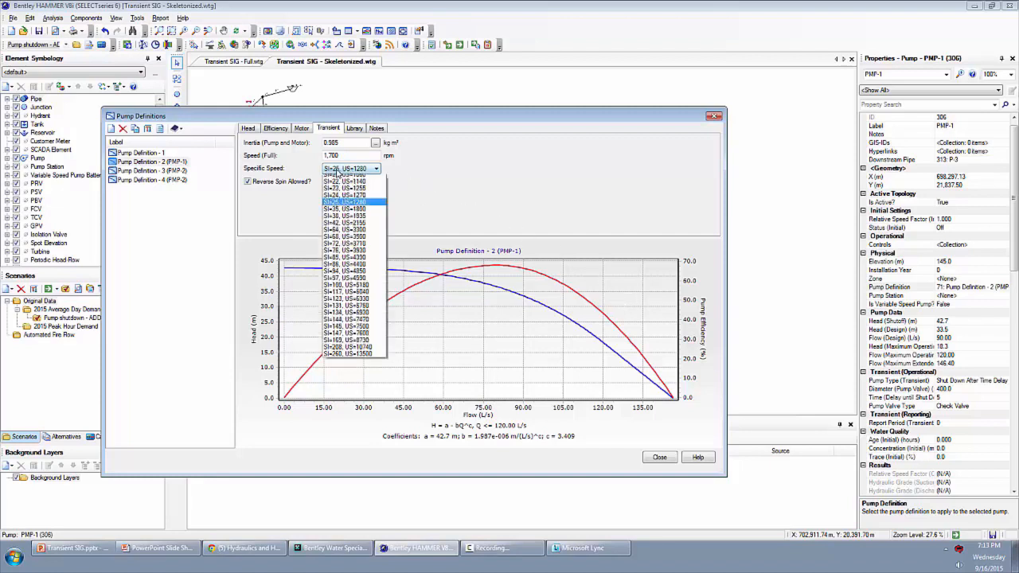
click(338, 170)
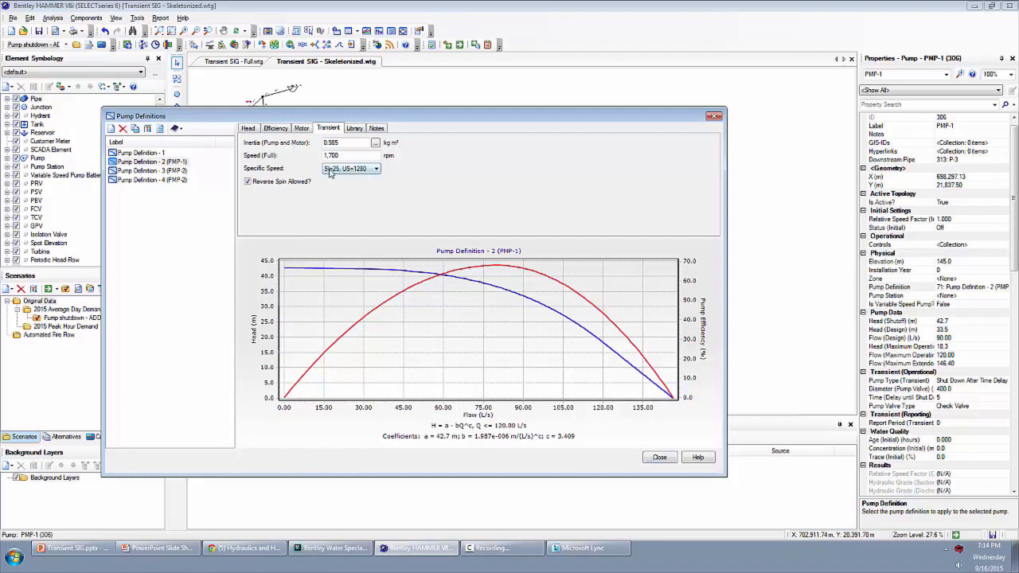
click(659, 459)
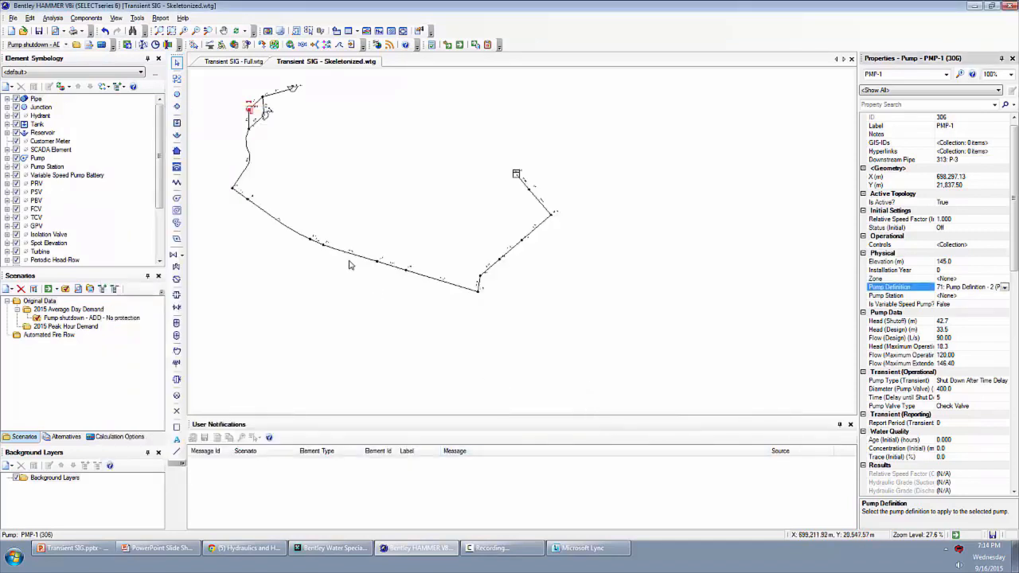
- Check the transient wave speed property of pipes P-8 and P-10, and clear the selection
click(282, 226)
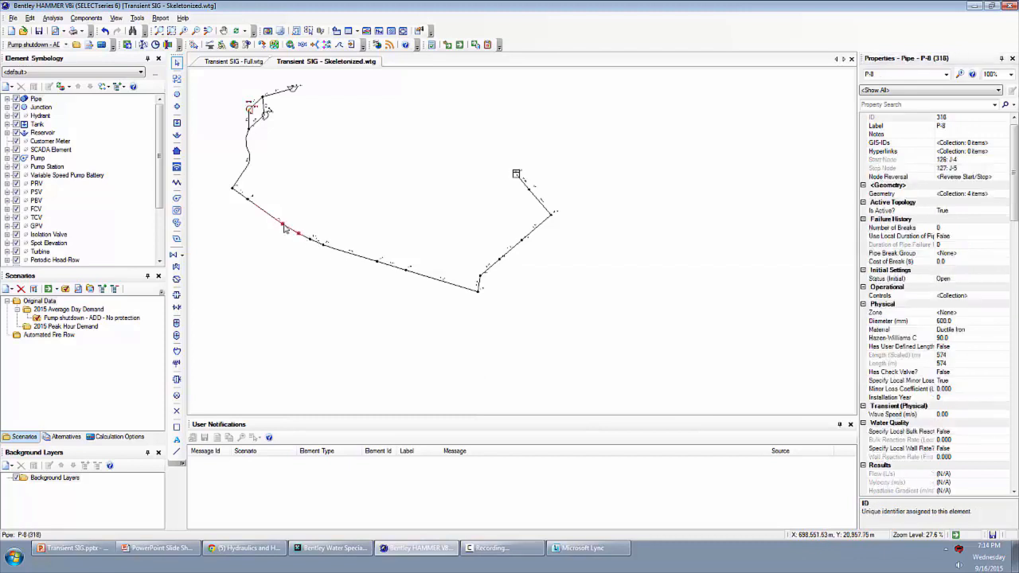
click(898, 417)
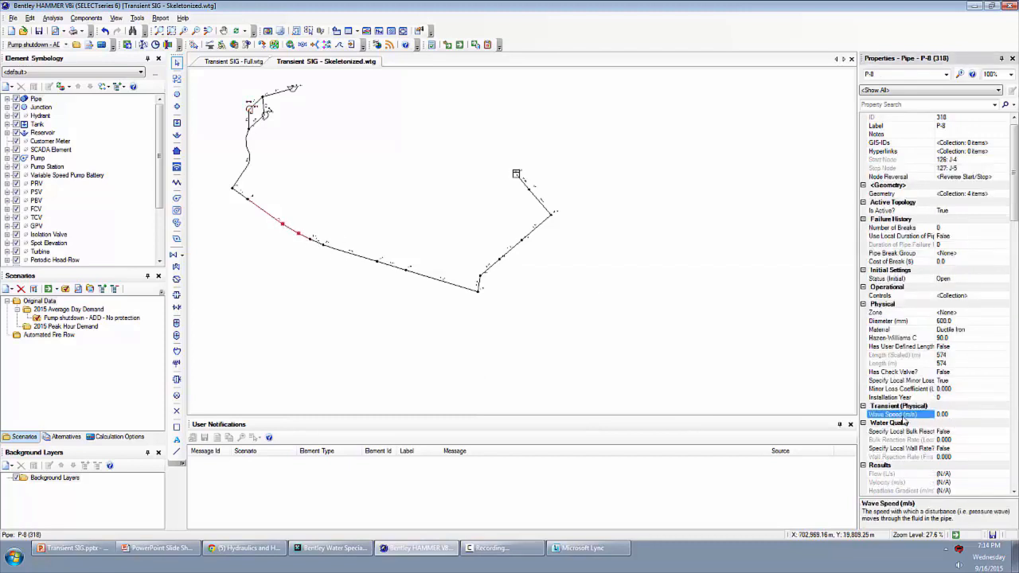
click(349, 253)
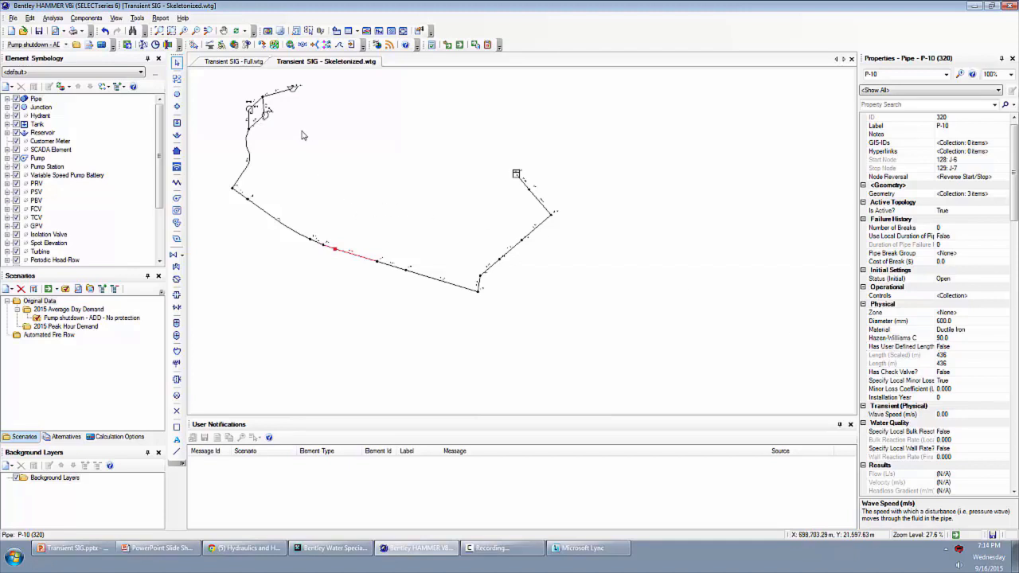
click(317, 152)
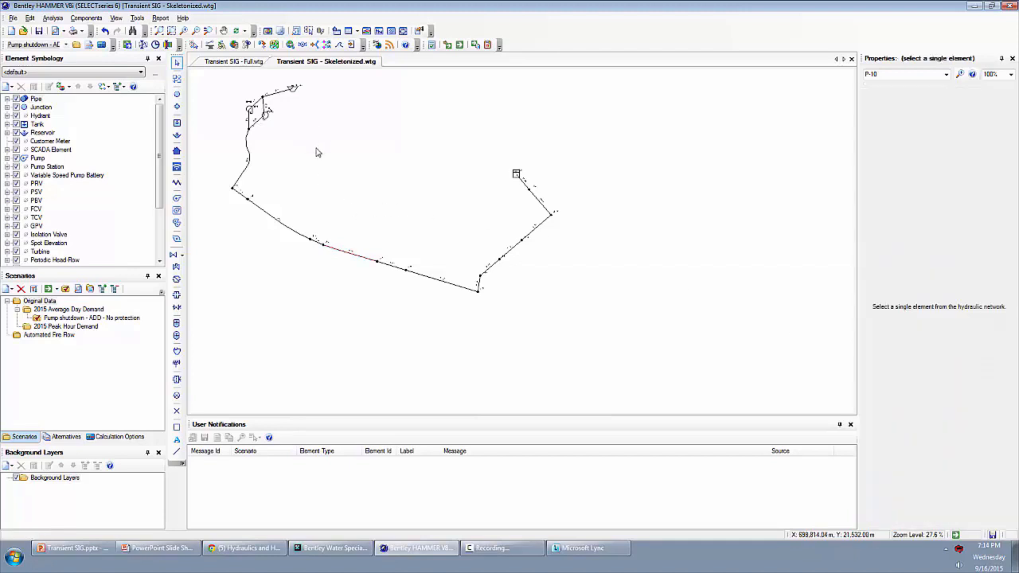
- Start the Wave Speed Calculator and assign the liquid Water at 20C(68F) from the liquid library
click(137, 18)
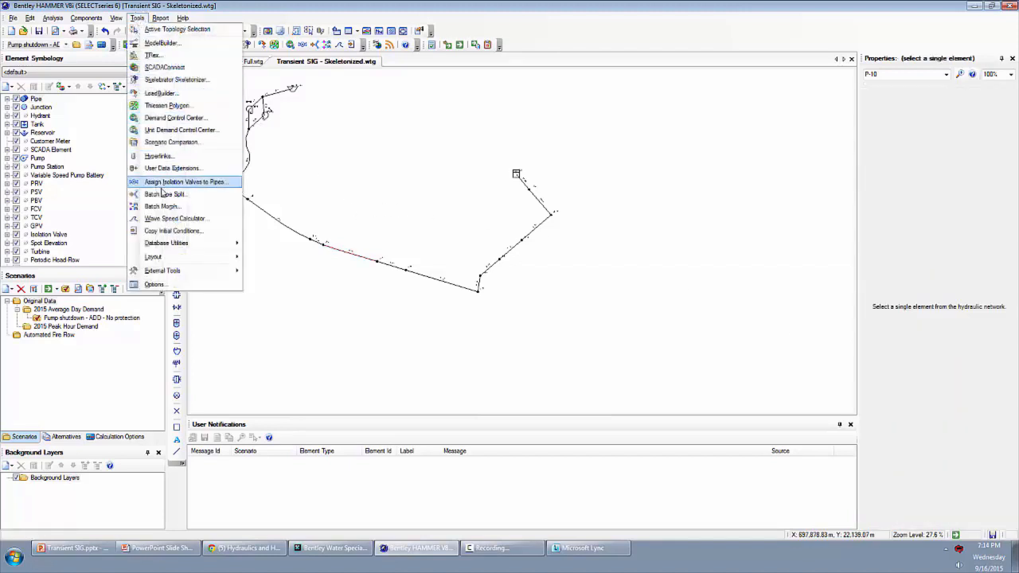
click(170, 219)
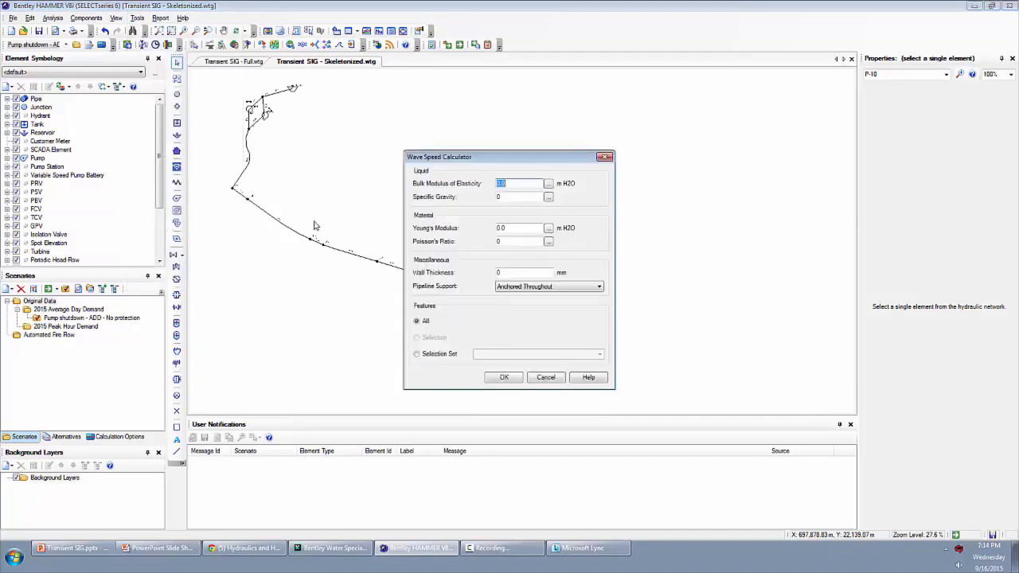
drag(529, 163, 313, 144)
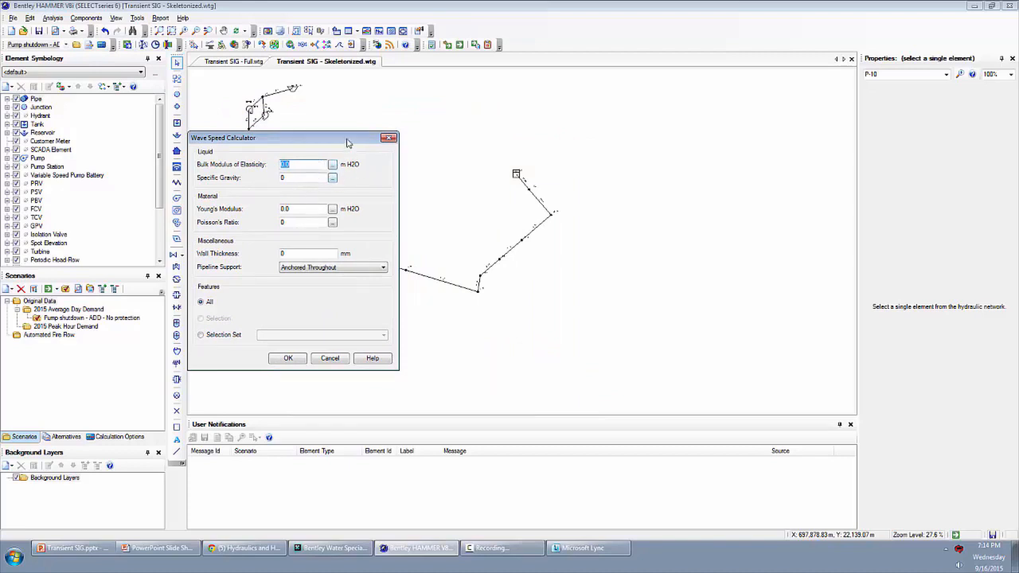
drag(347, 142, 752, 152)
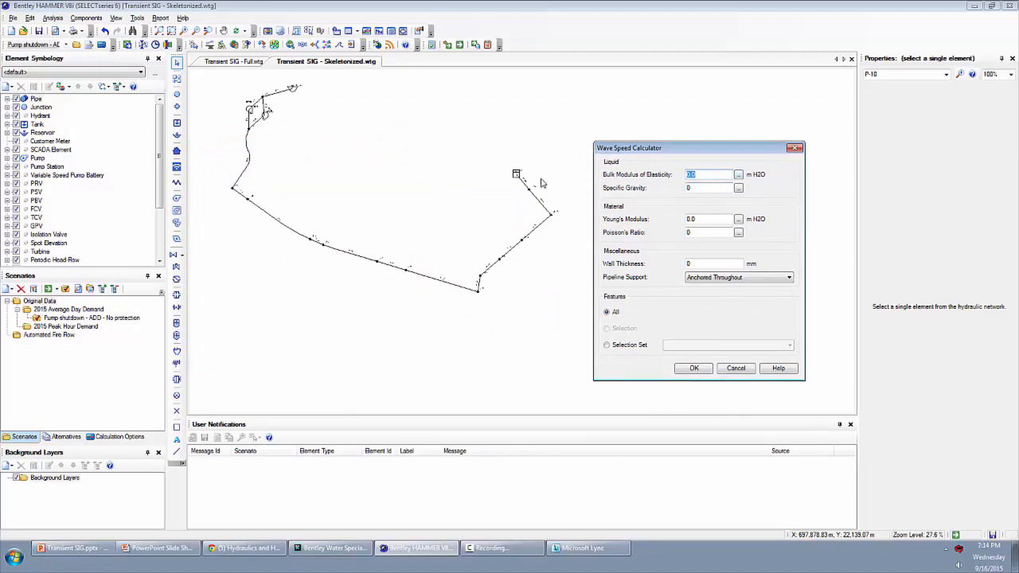
click(739, 175)
click(191, 241)
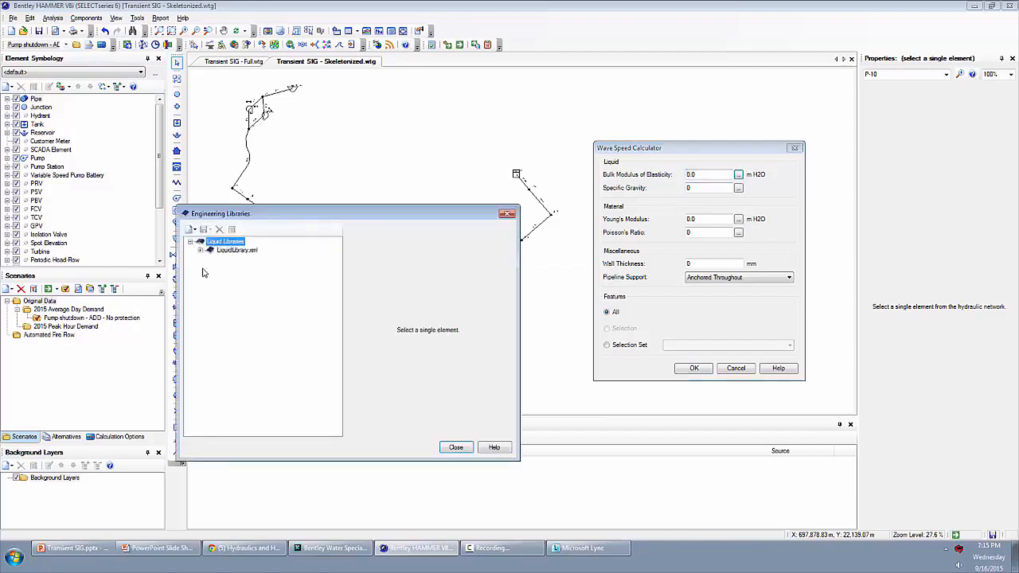
click(200, 250)
click(249, 343)
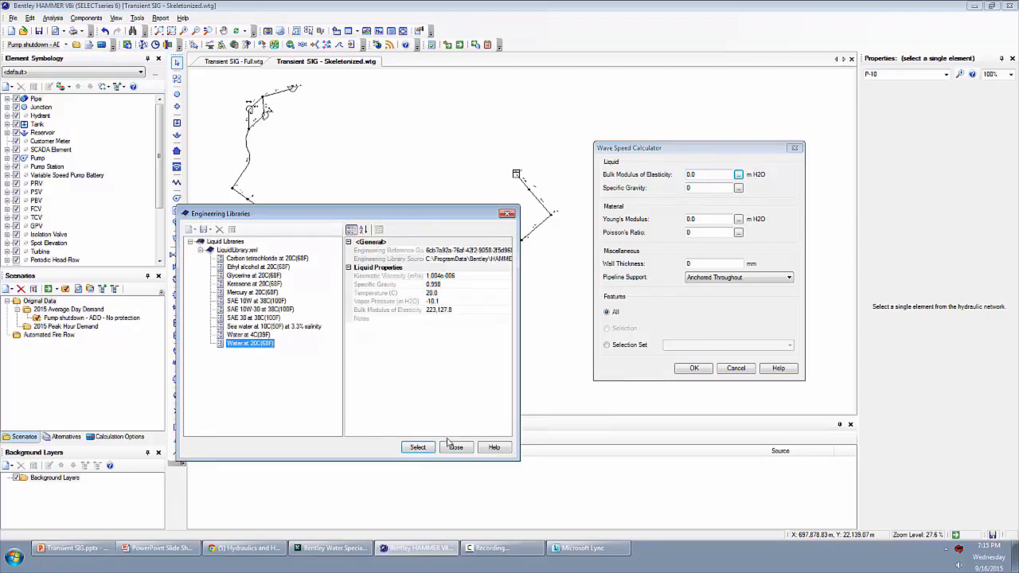
click(418, 446)
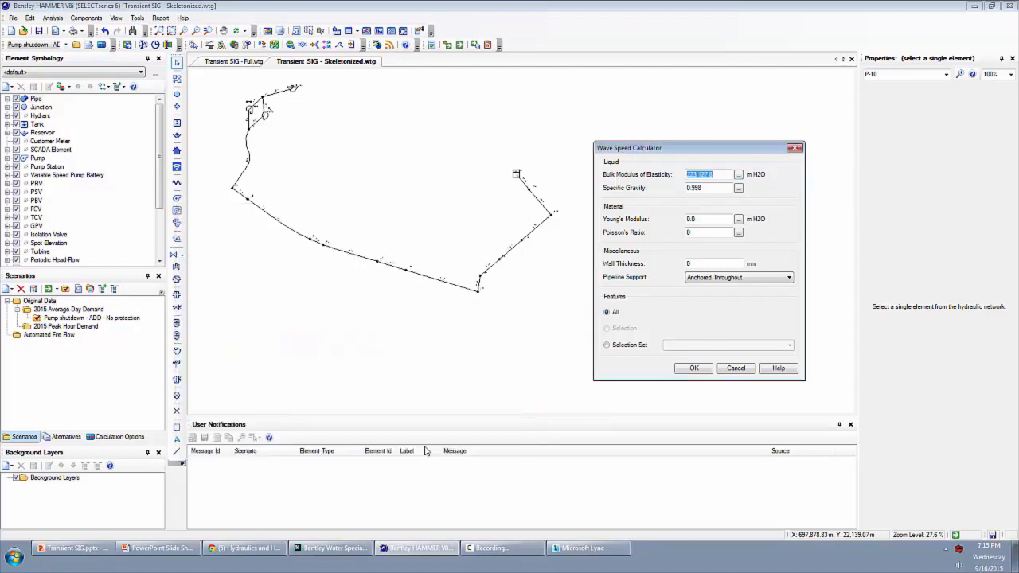
- Assign Ductile Iron from the material library as the pipe material for the wave speed calculation
click(738, 220)
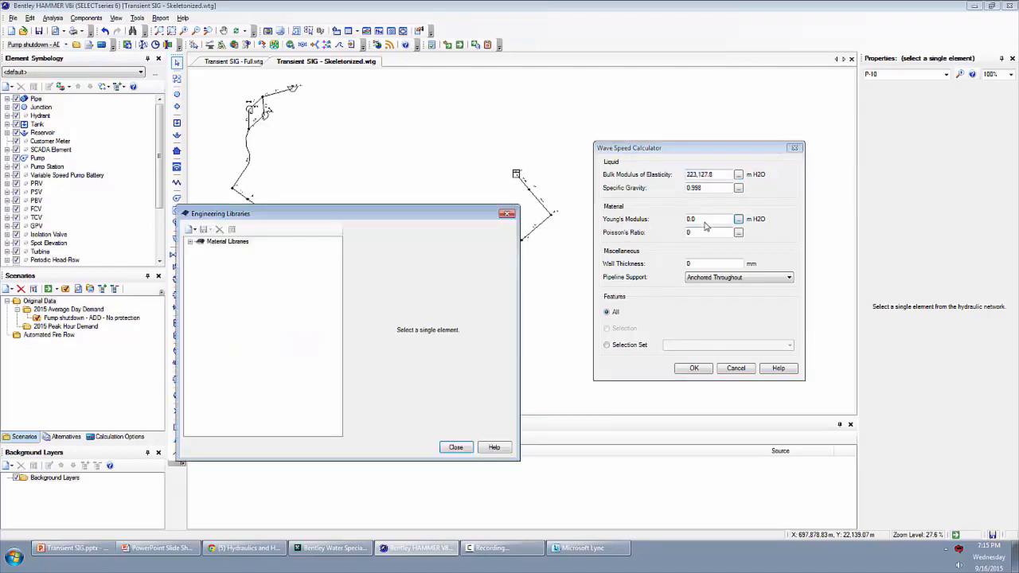
click(191, 241)
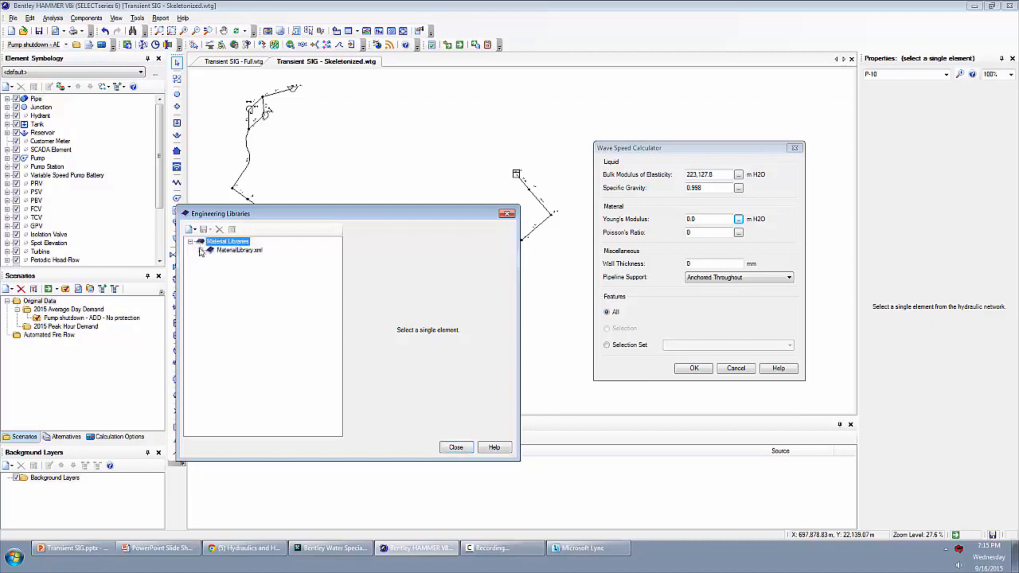
double_click(203, 251)
drag(336, 272, 338, 318)
click(242, 326)
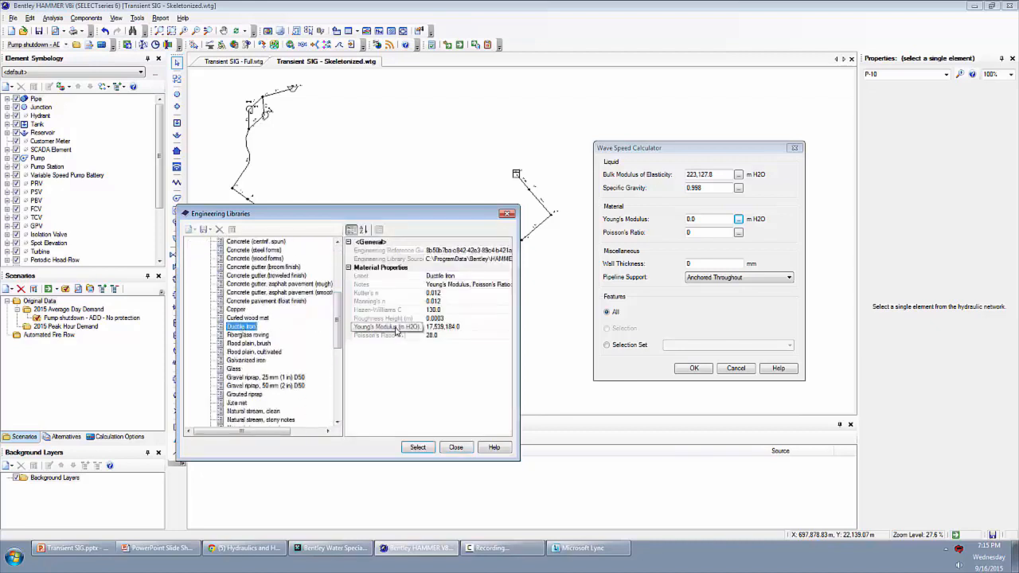
click(396, 328)
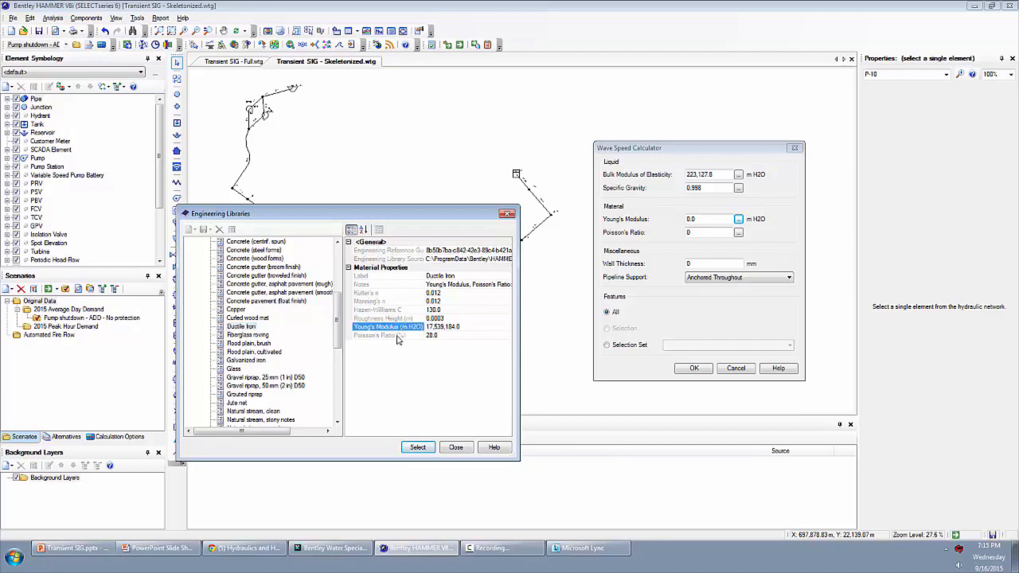
click(420, 448)
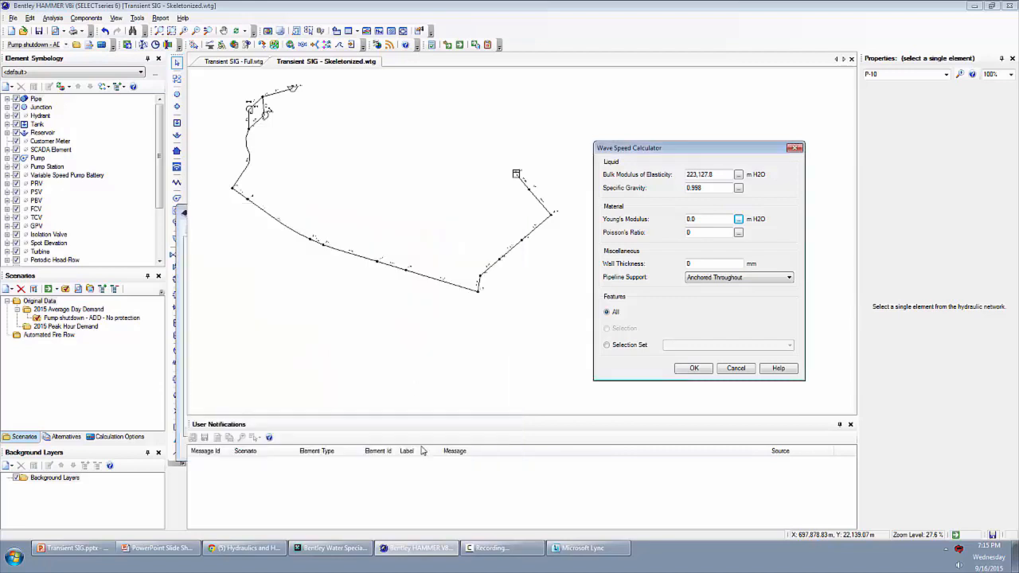
- Enter the wall thickness, calculate the wave speed for all pipes with Anchored Throughout support, and check pipe P-10's wave speed
double_click(704, 263)
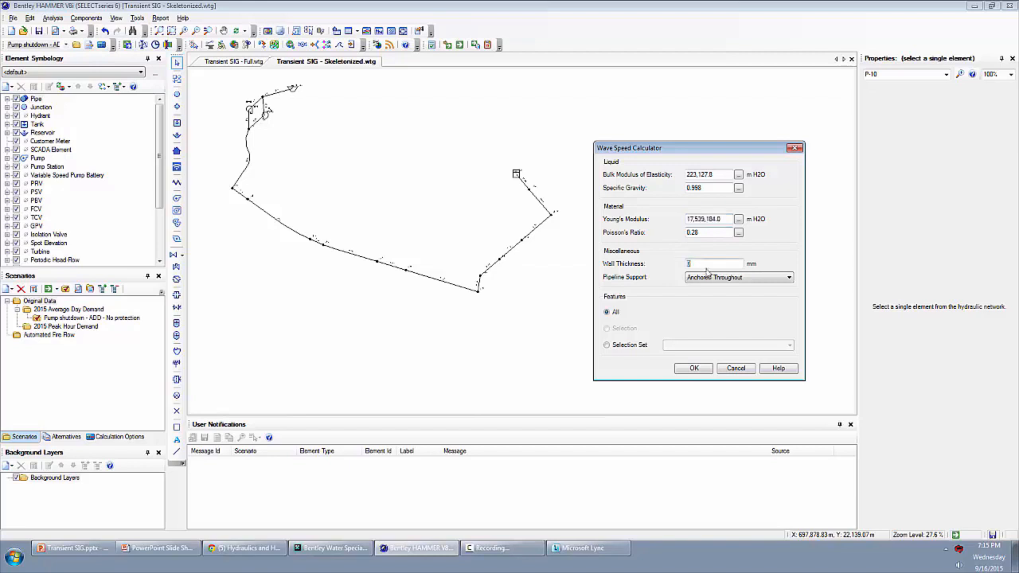
key(Tab)
click(613, 315)
click(705, 370)
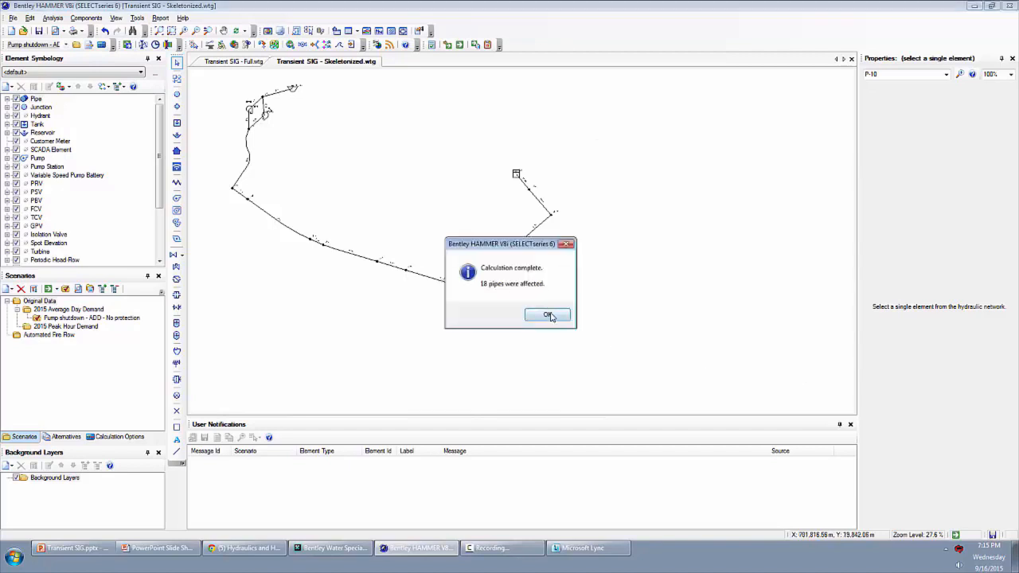
click(548, 316)
click(338, 250)
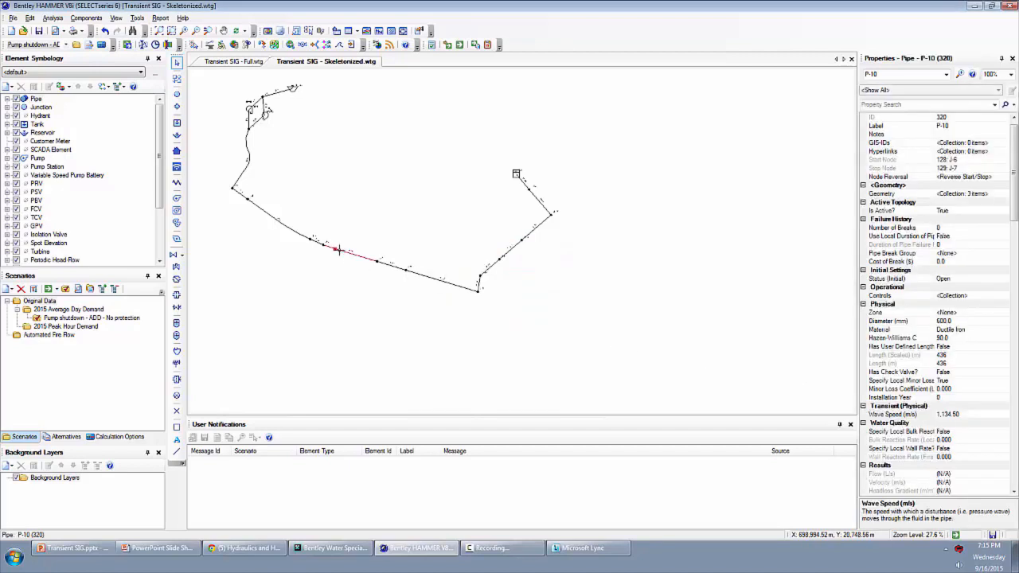
click(926, 416)
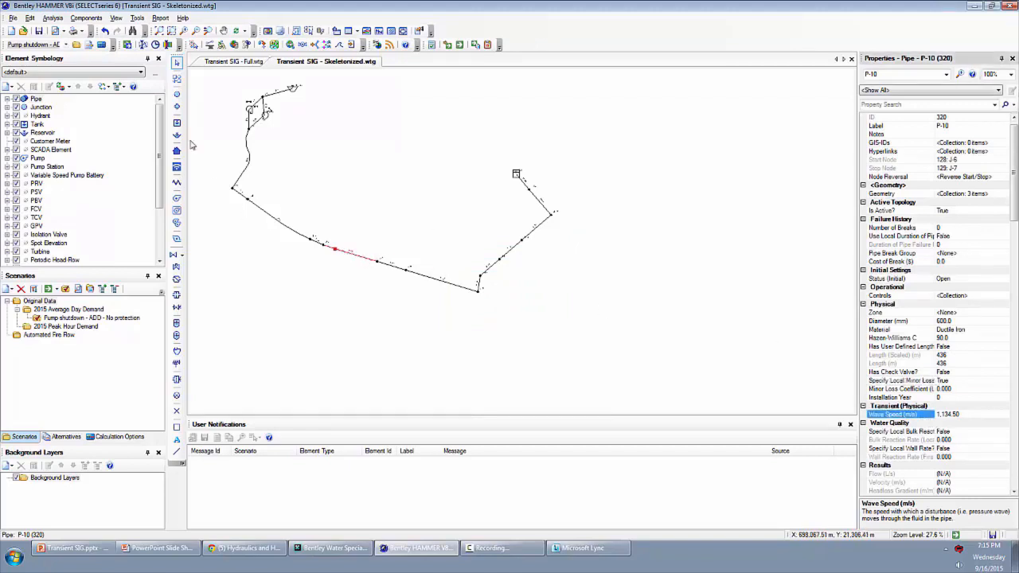
- Open the calculation options and review the 2015 Calibrated Average Day settings of the Steady State/EPS Solver
click(102, 45)
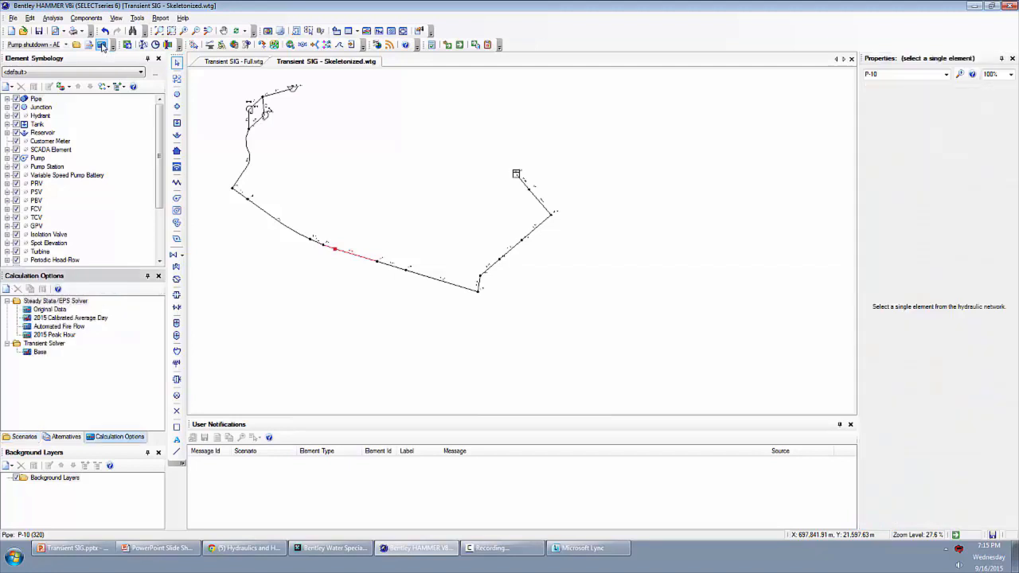
click(58, 21)
click(80, 53)
click(43, 303)
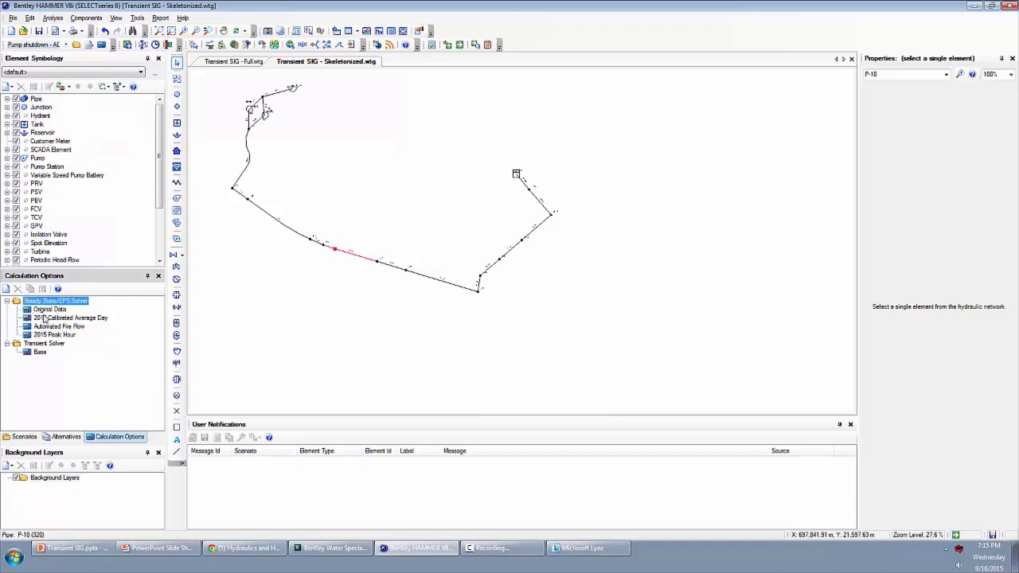
click(50, 318)
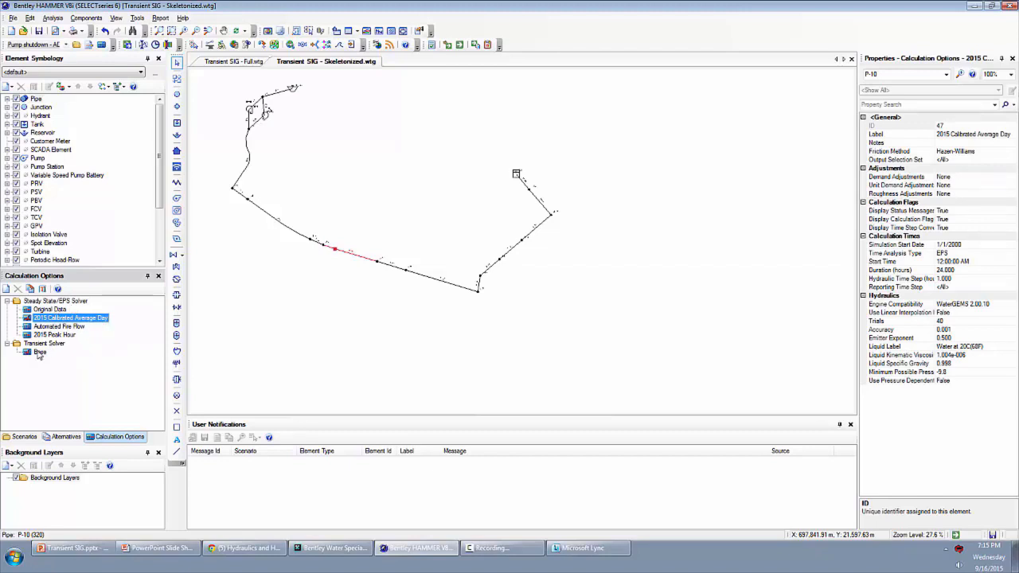
- Set the report points option of the Transient Solver's Base calculation options to Selected Points
click(39, 352)
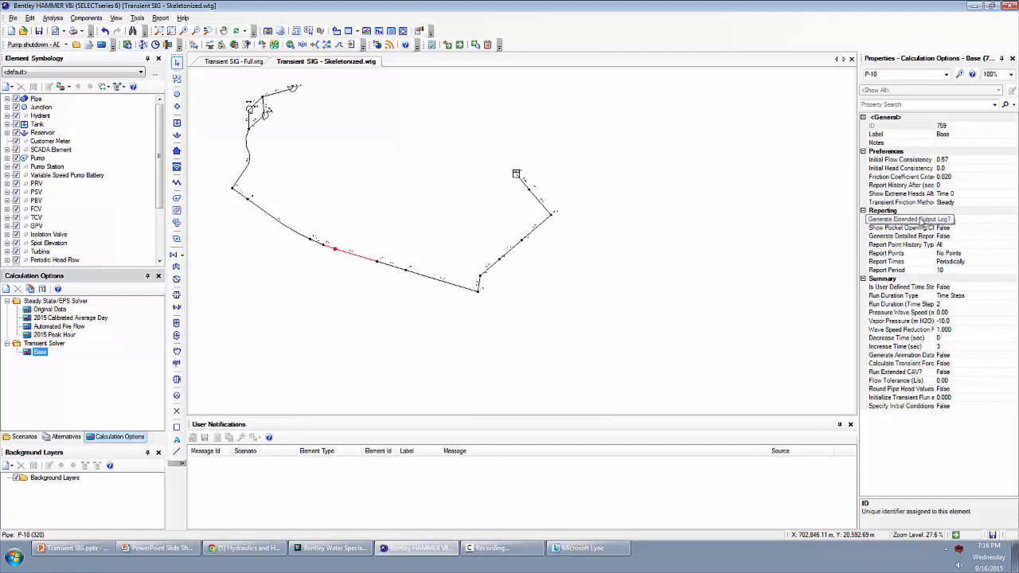
click(997, 254)
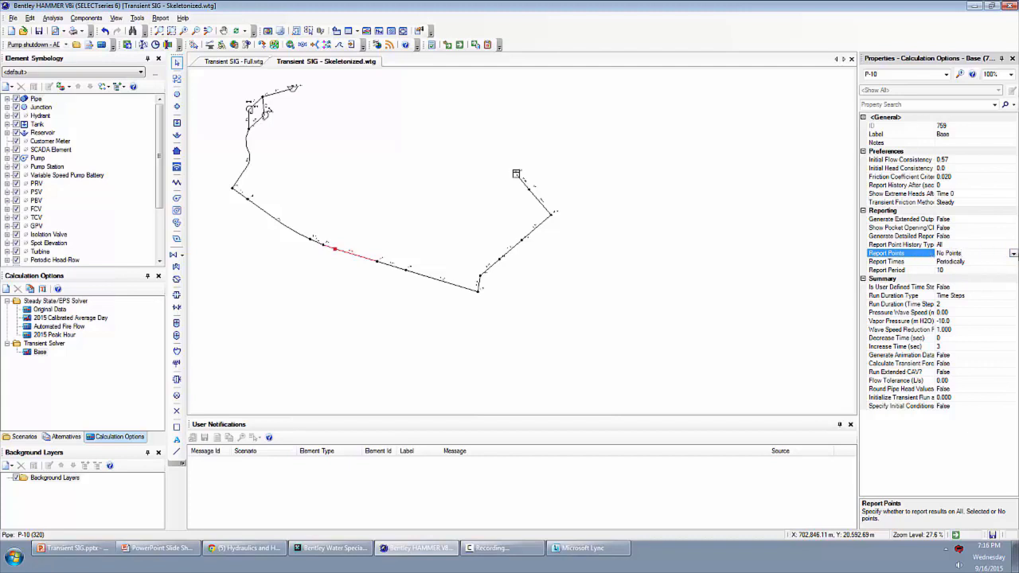
click(1013, 254)
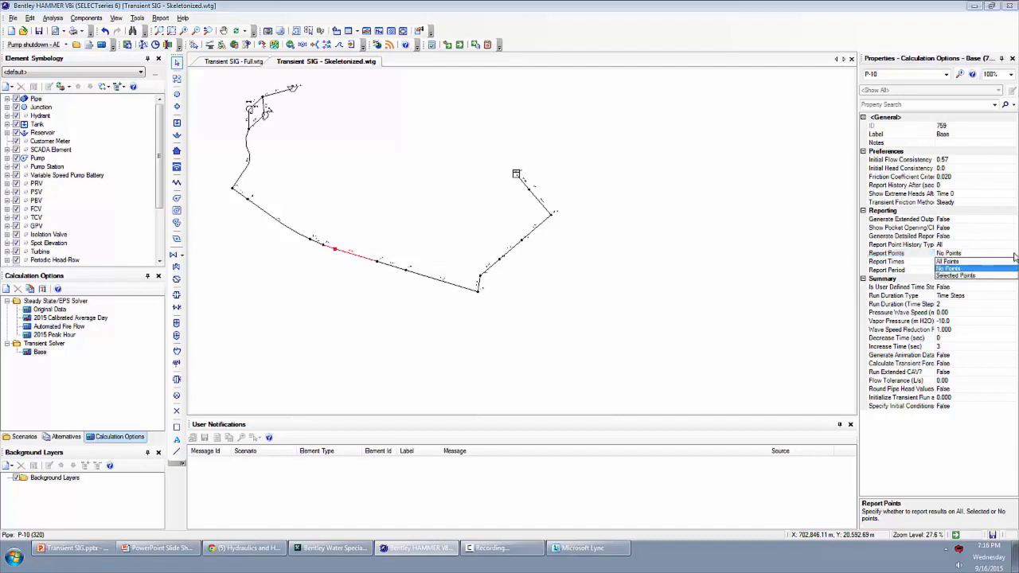
click(959, 276)
- Pick PMP-1, J-4 and T-1 in the drawing and add their pipe end points to the report points collection
click(998, 263)
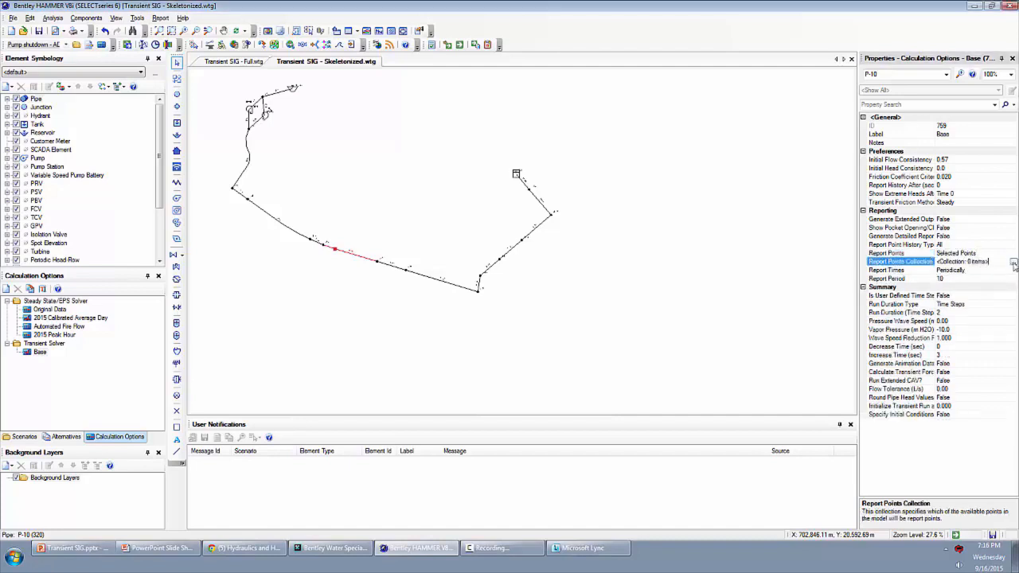
click(1013, 264)
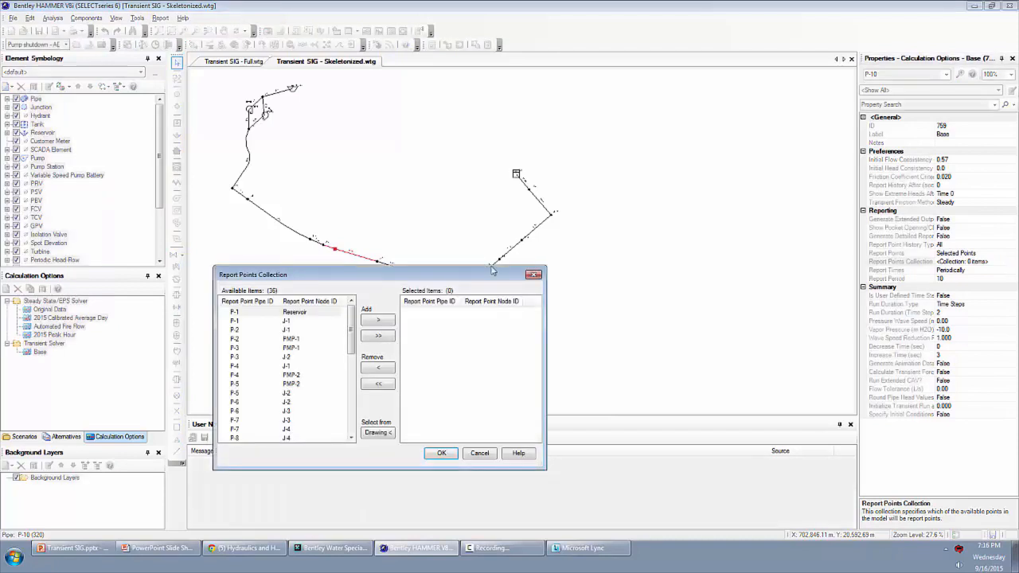
click(379, 433)
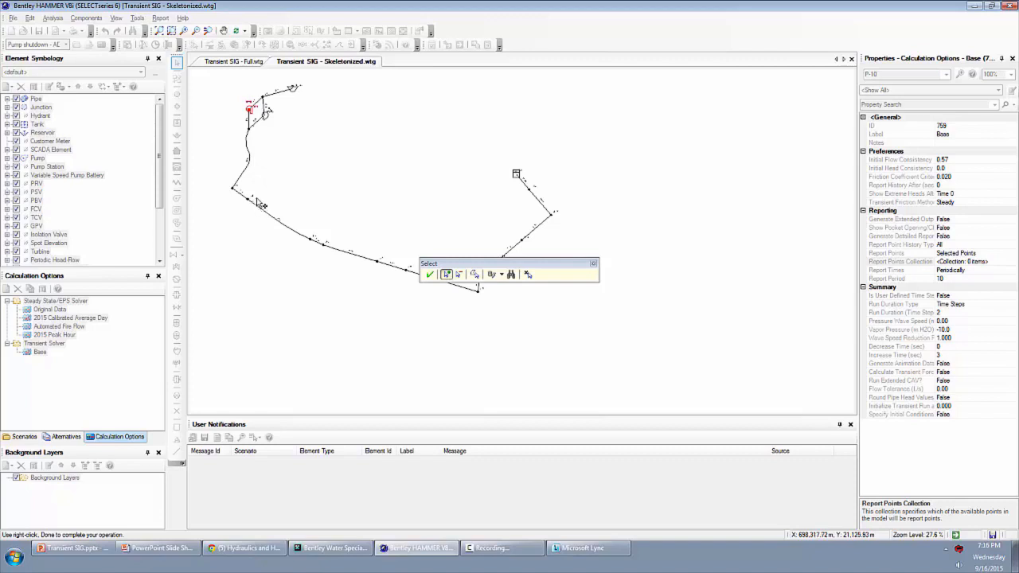
drag(264, 181, 285, 179)
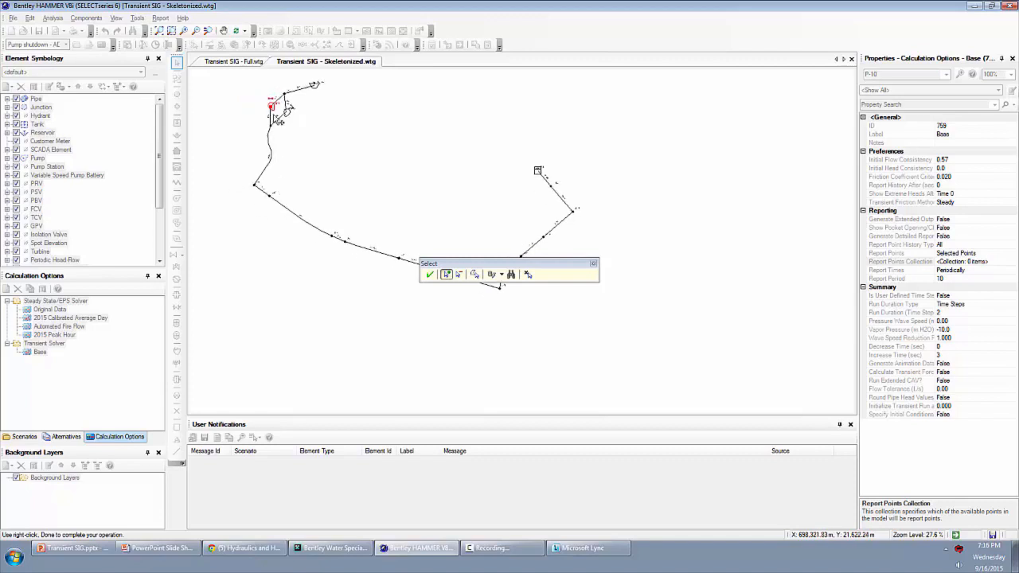
scroll(271, 191, up, 4)
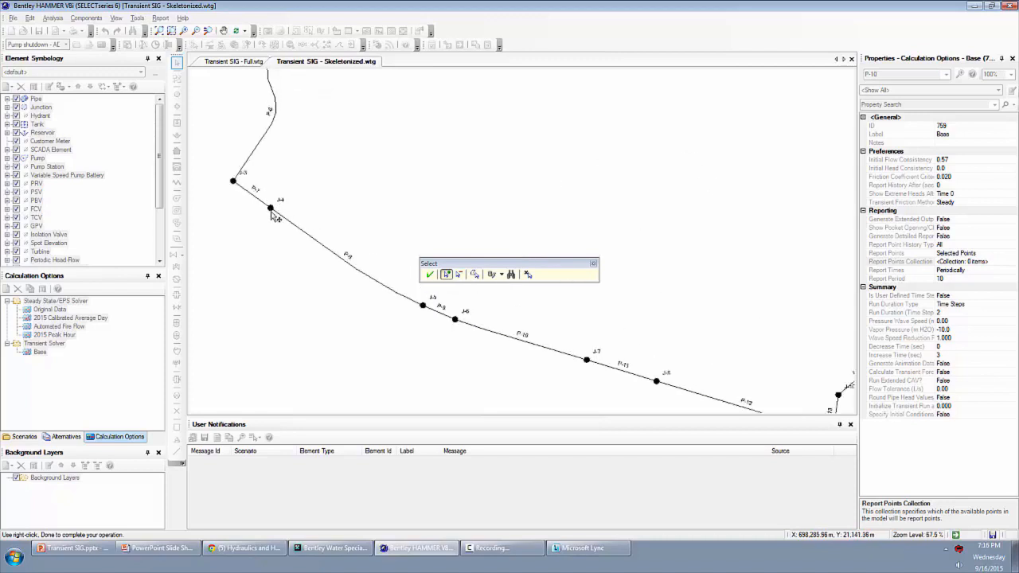
click(271, 210)
scroll(347, 213, down, 1)
scroll(347, 215, down, 1)
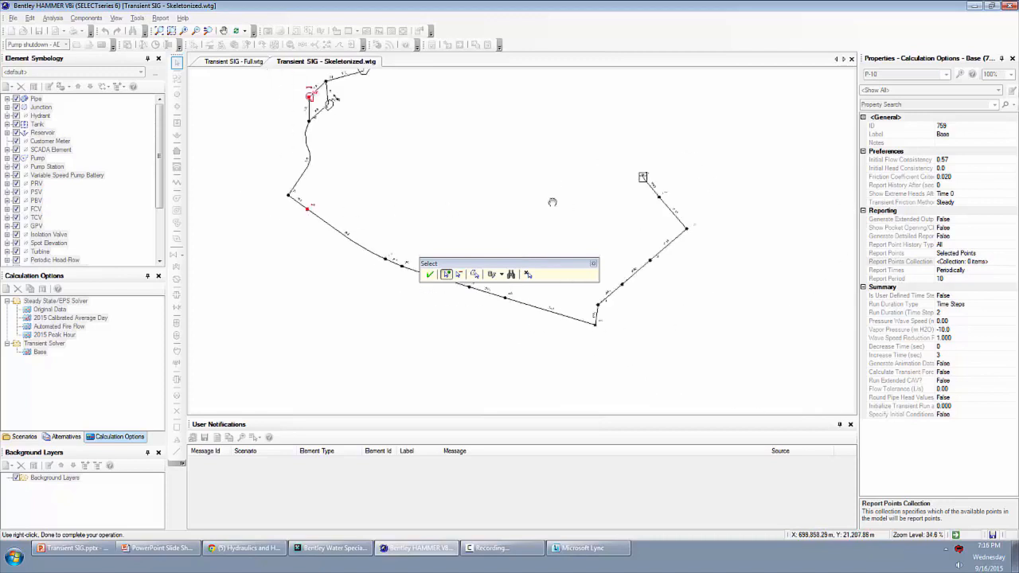
scroll(539, 232, down, 1)
click(588, 211)
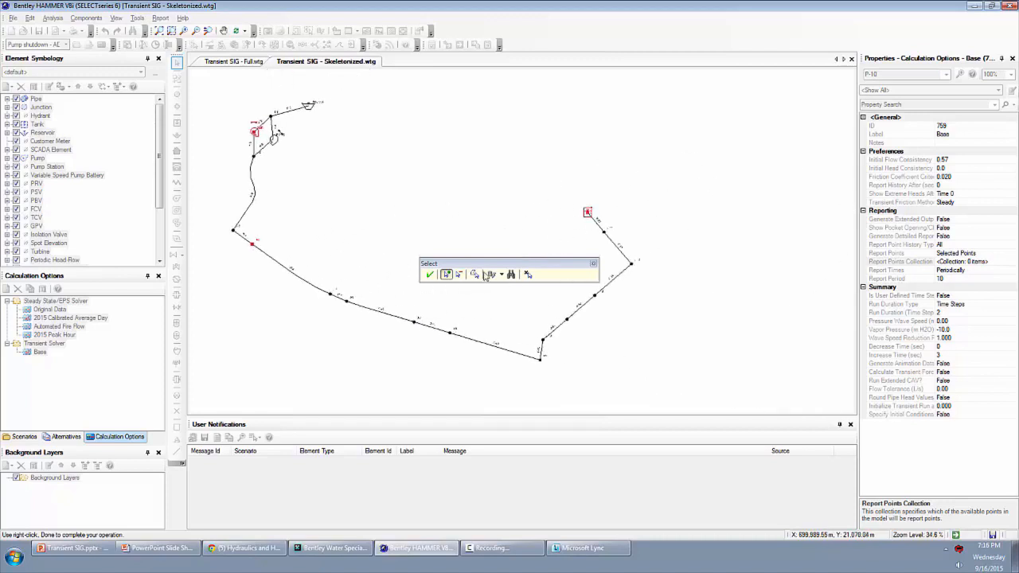
click(429, 275)
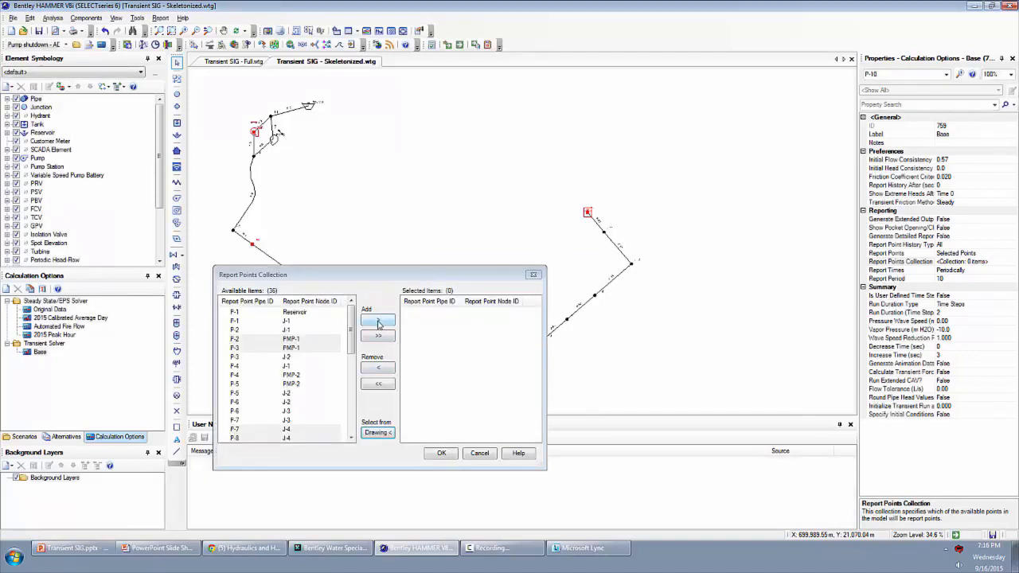
click(379, 322)
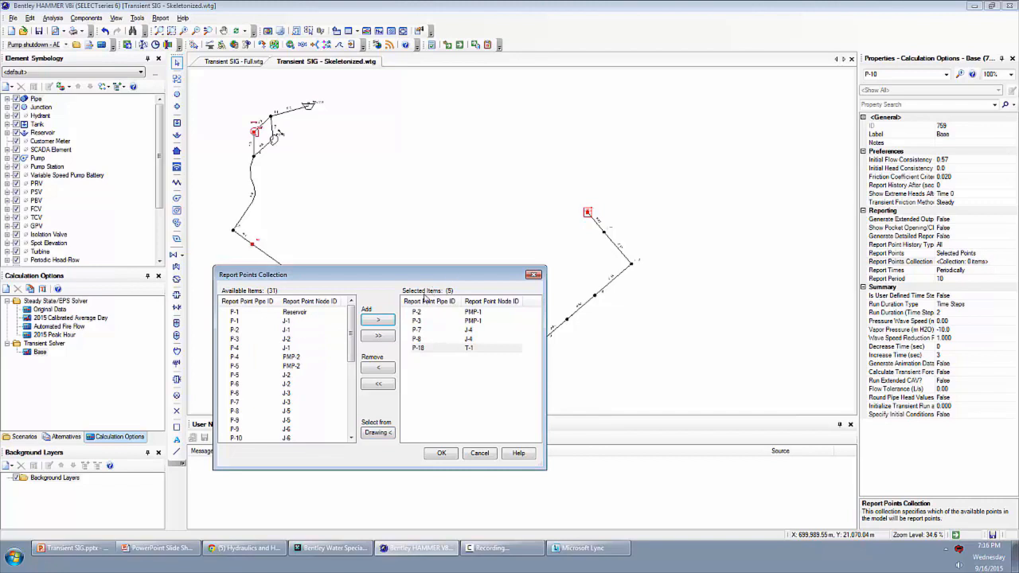
click(442, 454)
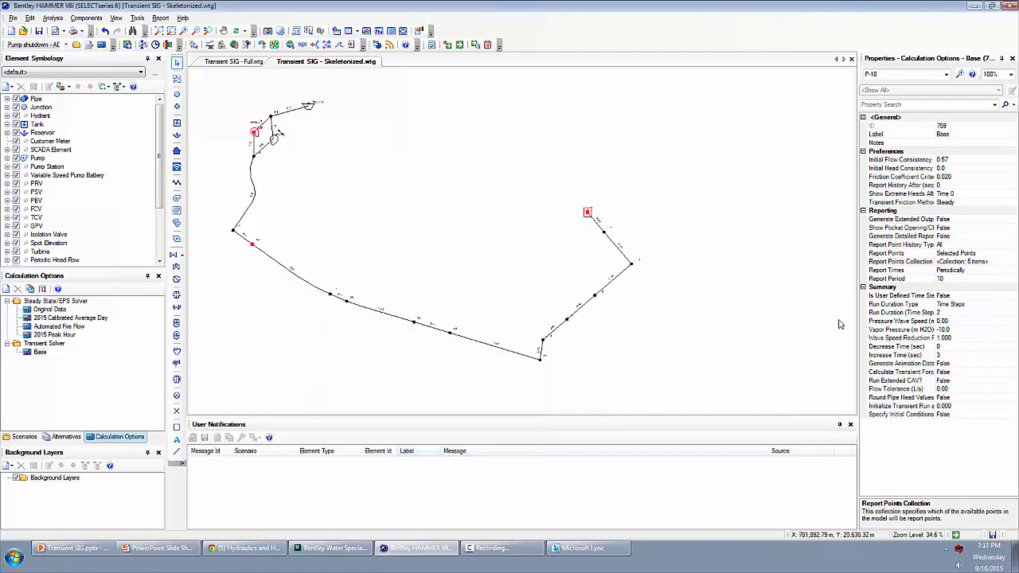
- Review the report times, report period and user-defined time step settings in the Base transient calculation options
click(909, 271)
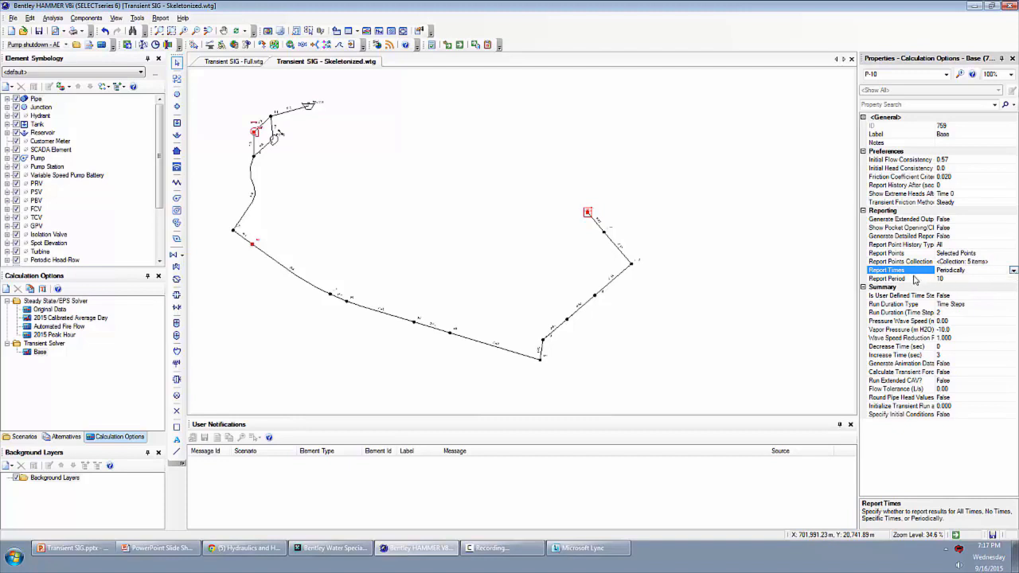
click(910, 278)
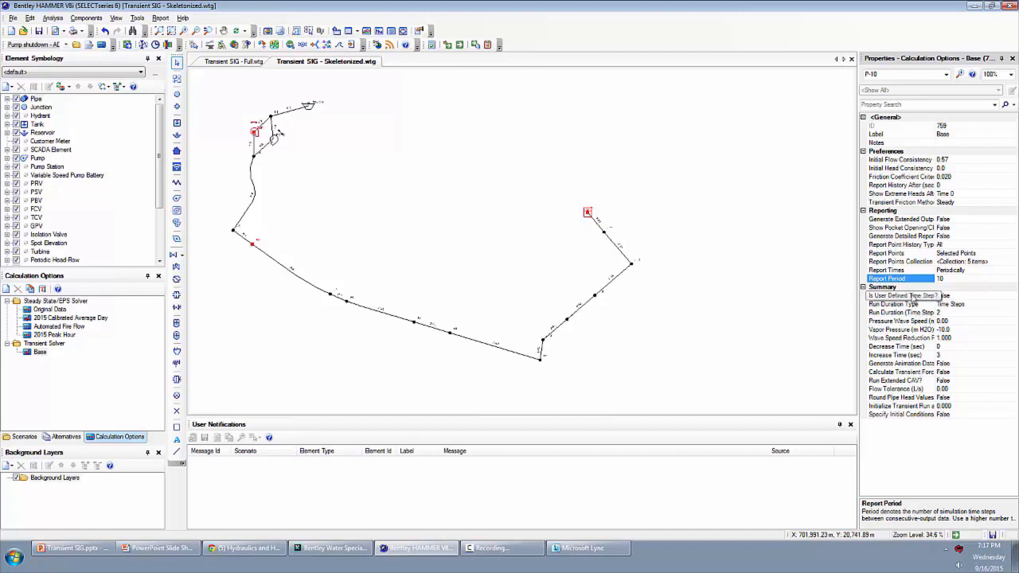
click(913, 296)
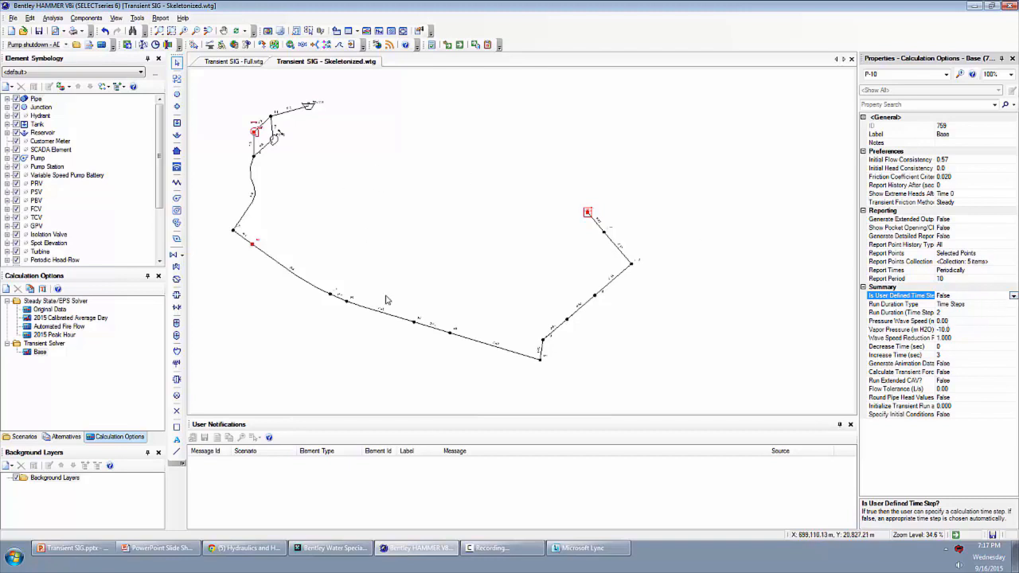
- Try to open the transient time step options for the pump shutdown scenario
click(54, 17)
click(89, 106)
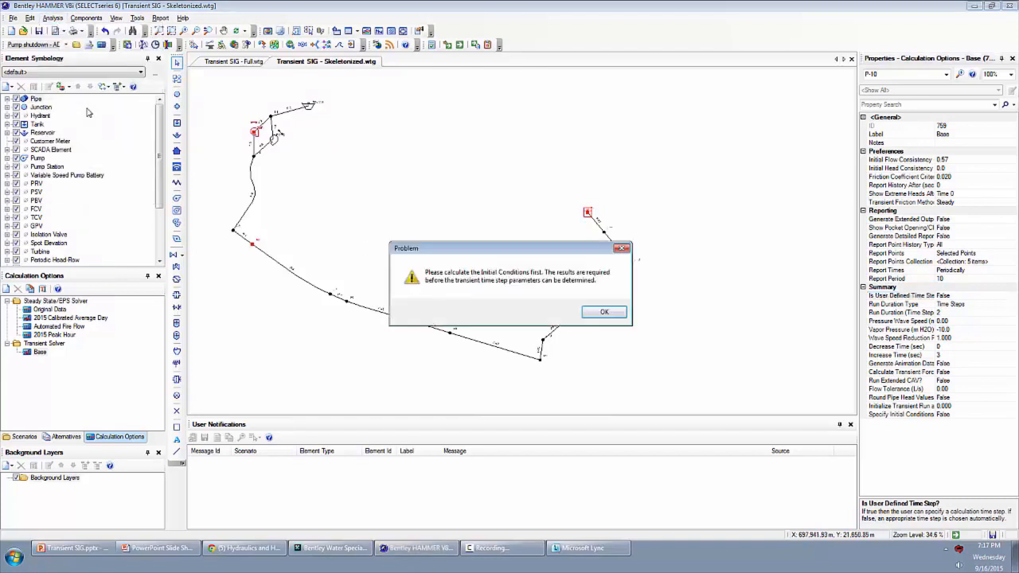
click(616, 315)
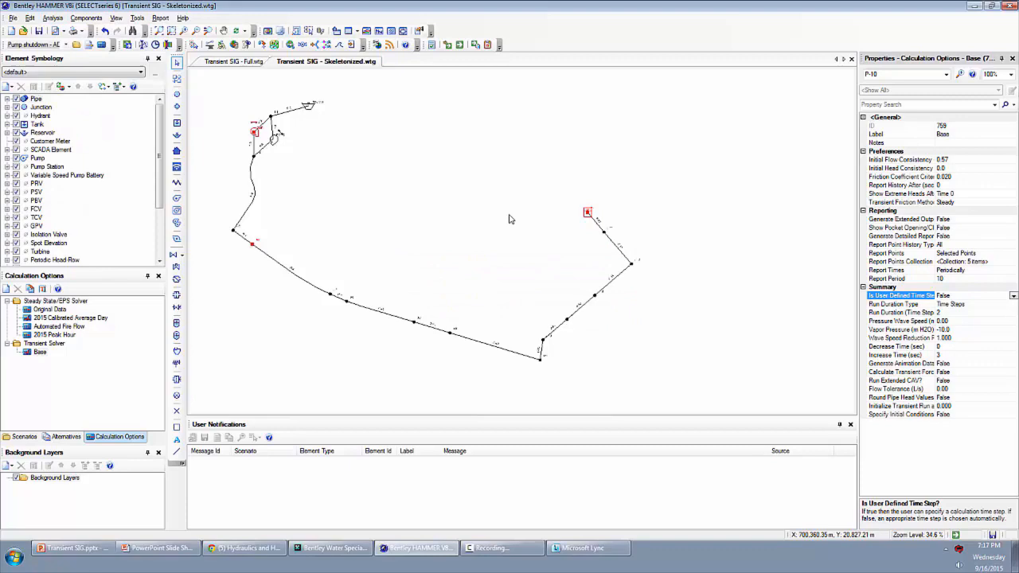
- Compute the initial conditions and review the suggested time step in the transient time step options without changing them
click(448, 45)
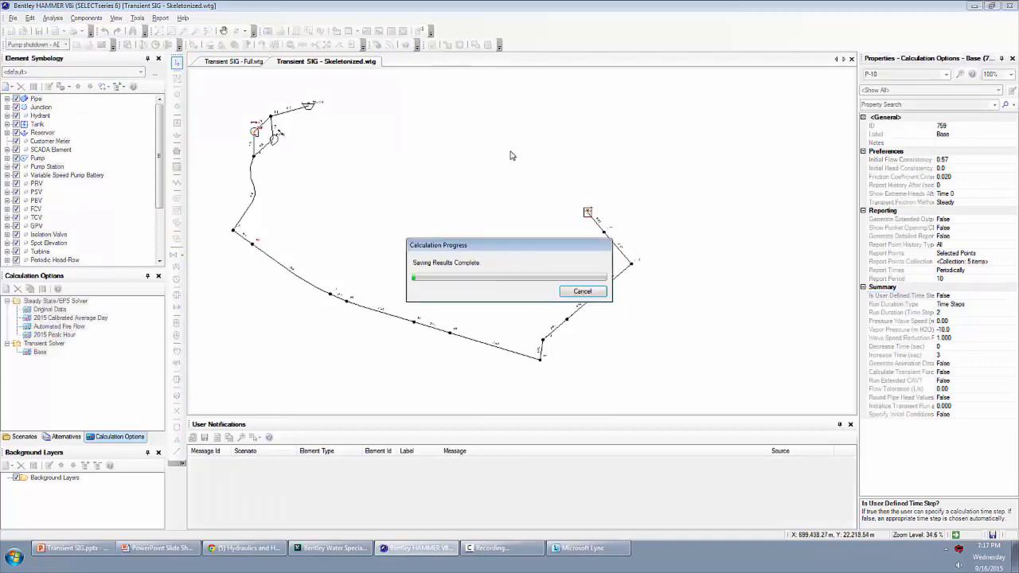
click(480, 104)
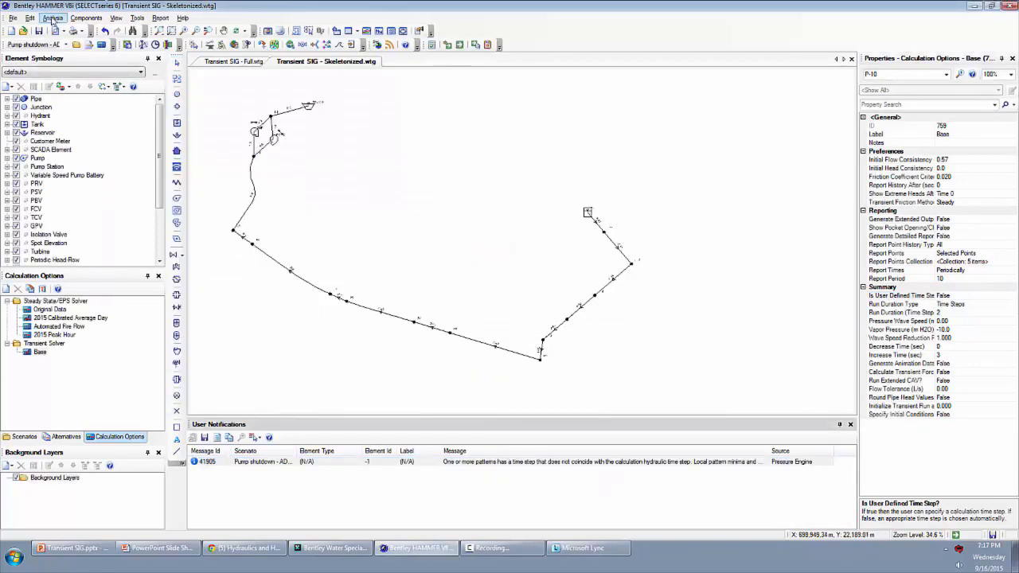
click(52, 18)
click(90, 109)
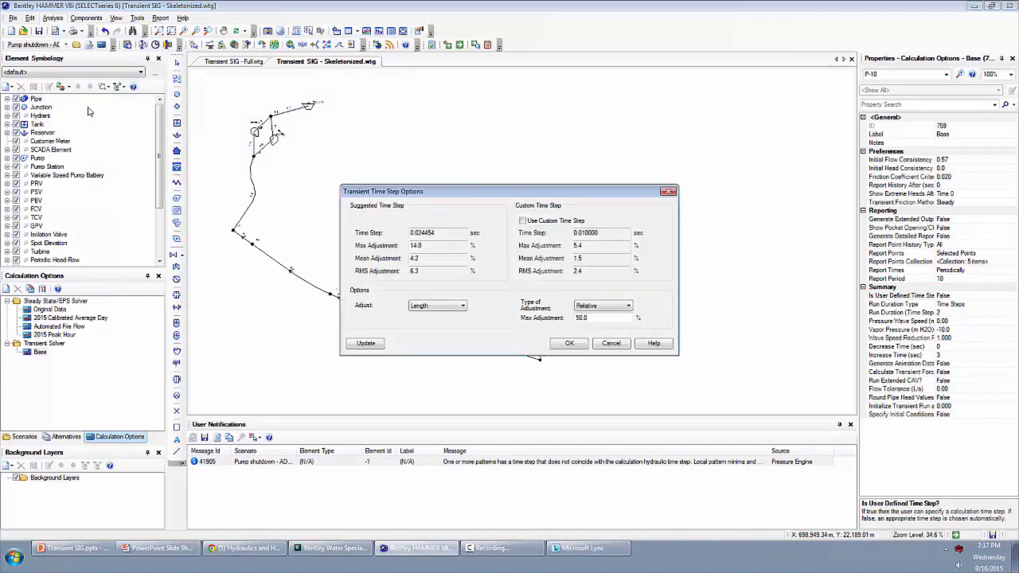
drag(411, 232, 449, 235)
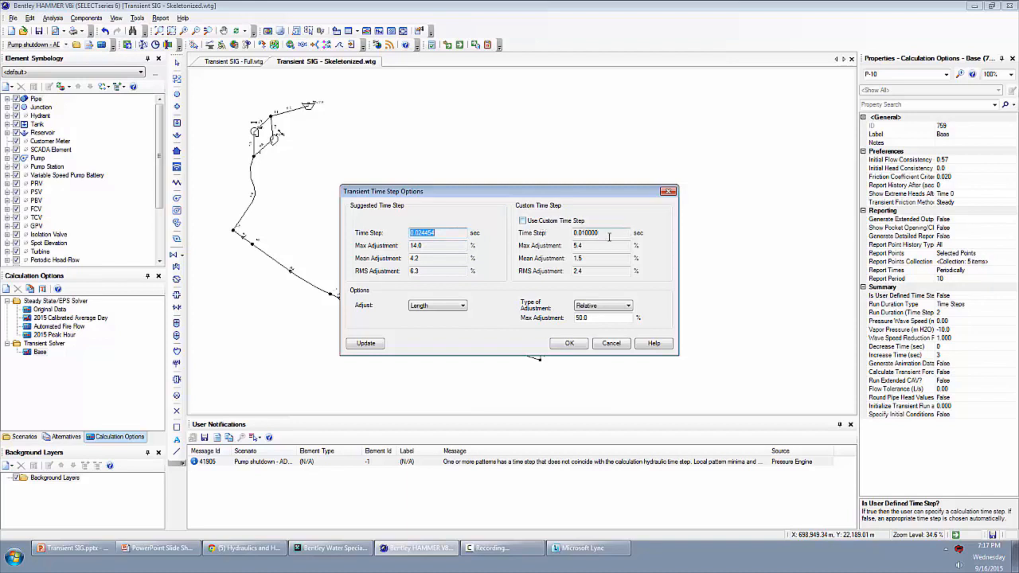
click(610, 343)
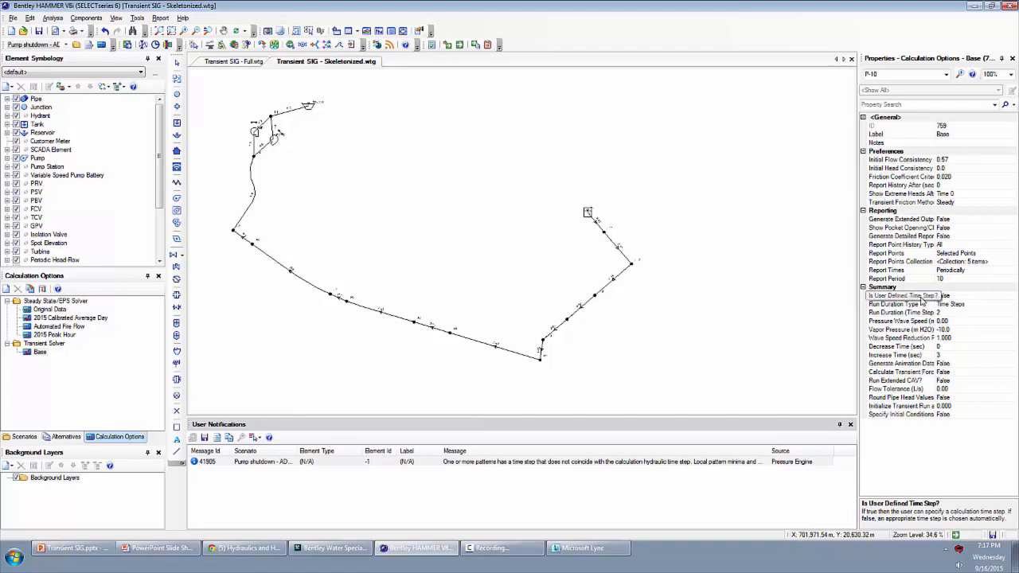
- Set the run duration type of the Base transient calculation options to Time and the run duration to 90 seconds
click(920, 298)
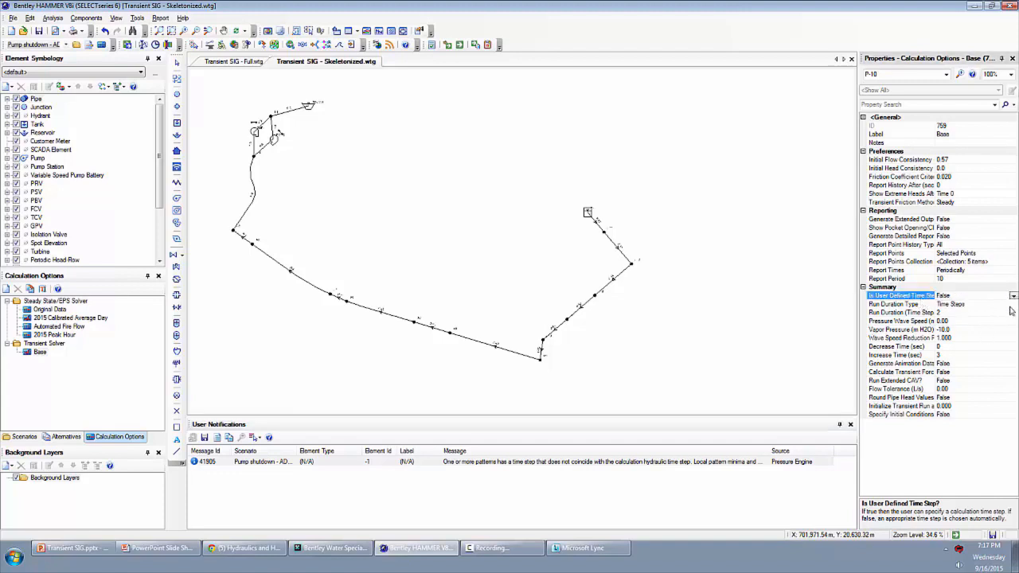
click(1012, 305)
click(1012, 306)
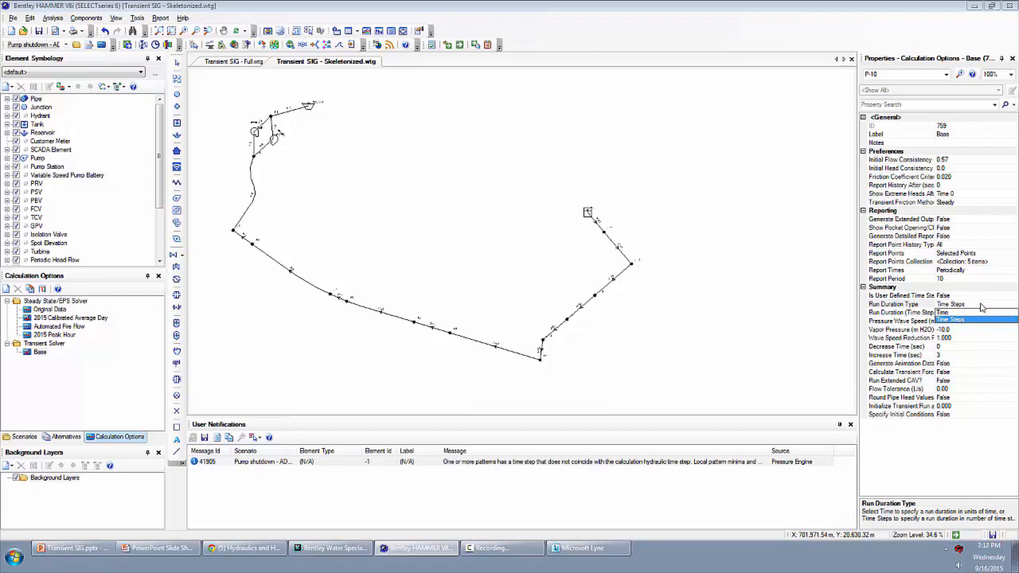
click(981, 306)
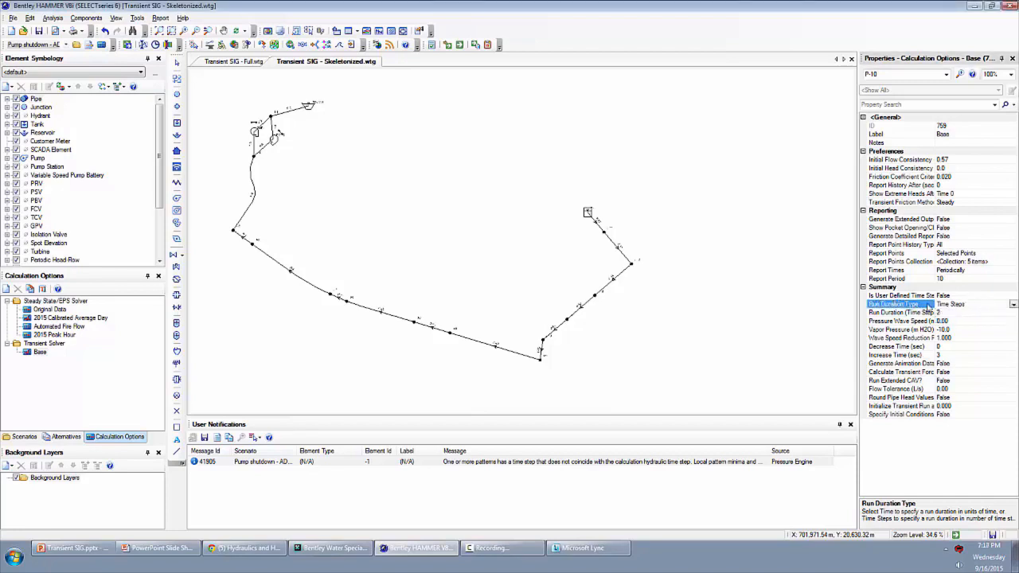
click(1013, 307)
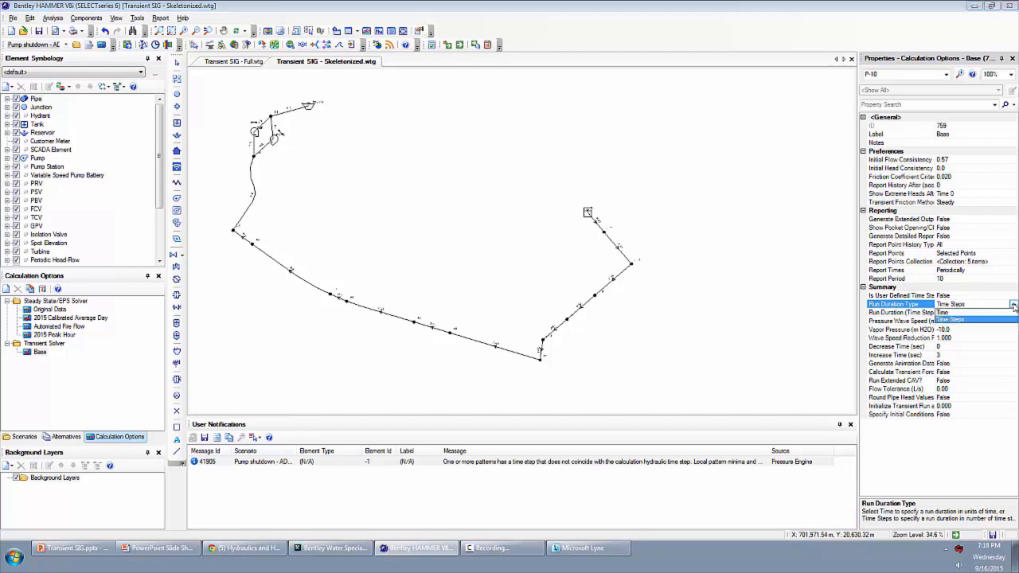
click(951, 313)
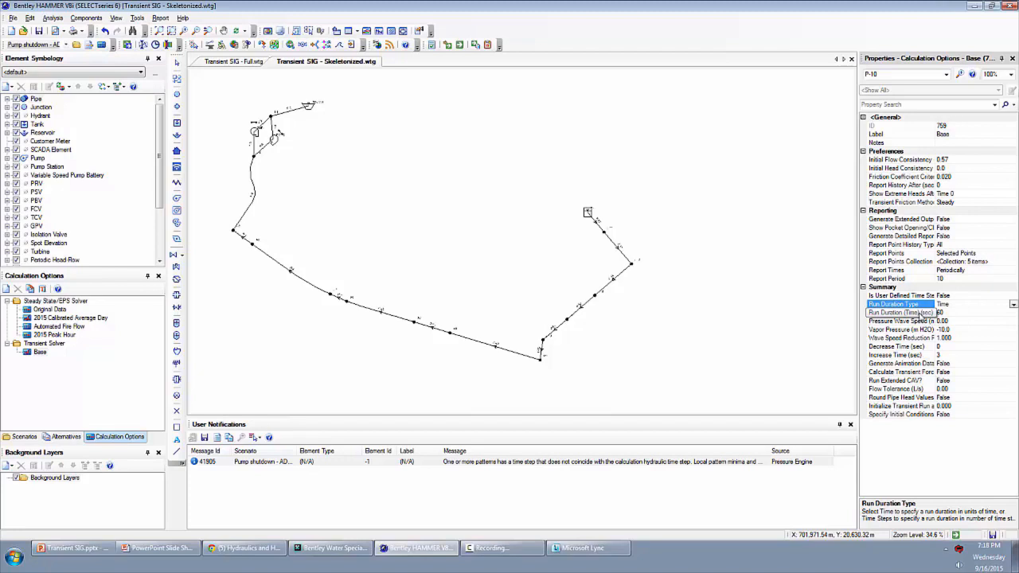
click(920, 316)
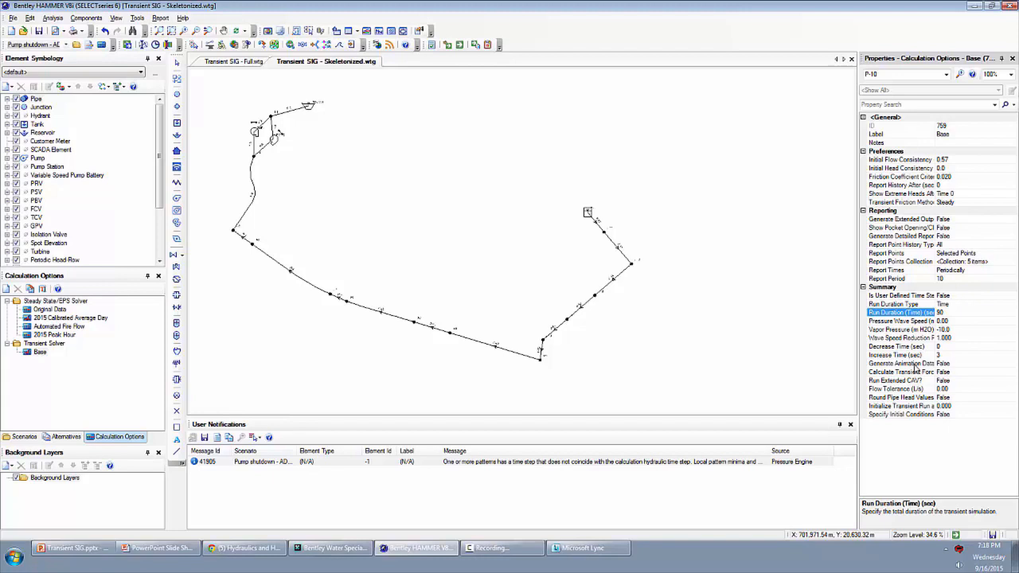
- Set Generate Animation Data to True in the Base transient calculation options
click(915, 365)
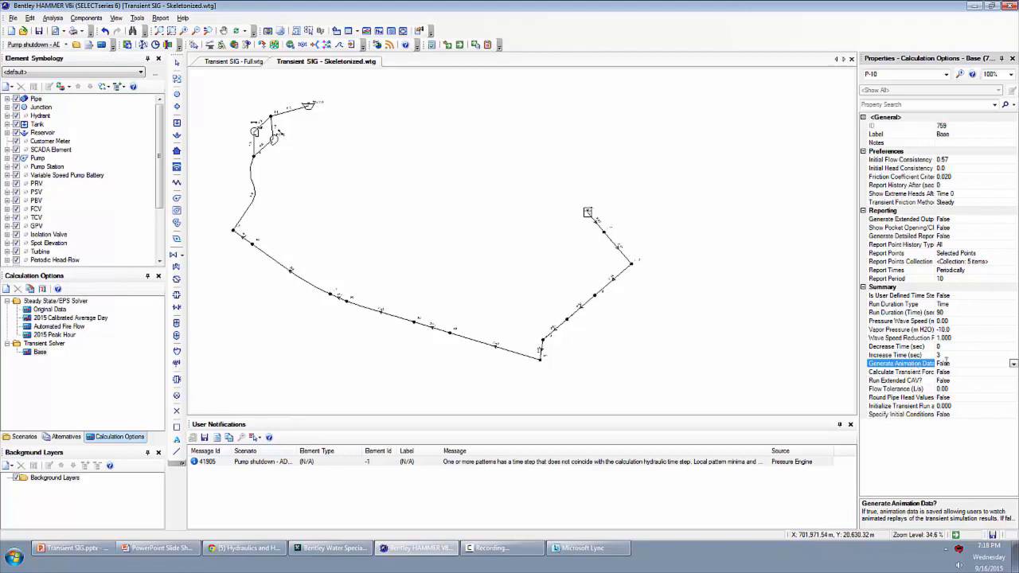
click(1012, 364)
click(985, 371)
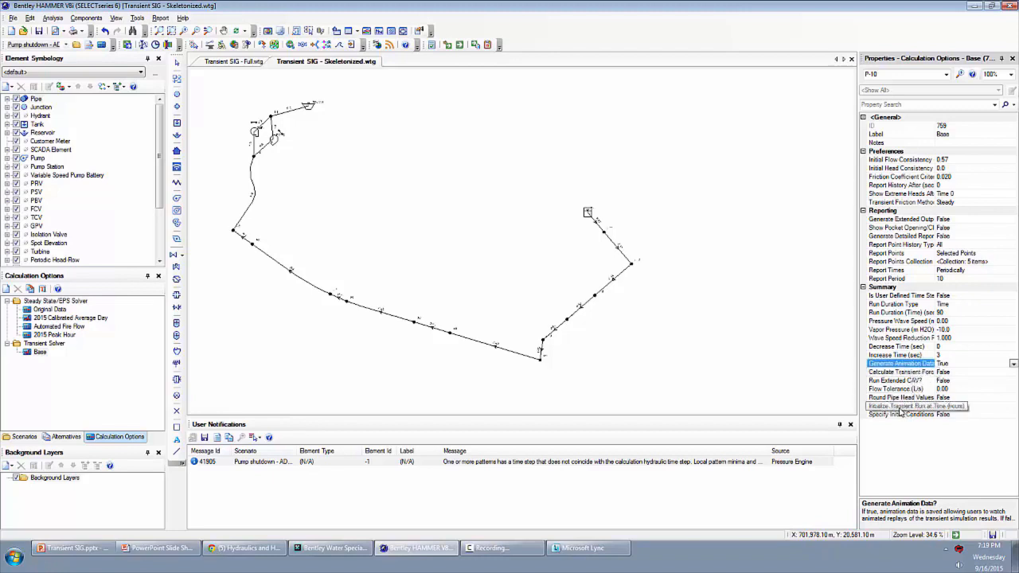
- Graph the hydraulic grade of tank T-1 together with the total flow of pump PMP-1 for the pump shutdown scenario
click(899, 407)
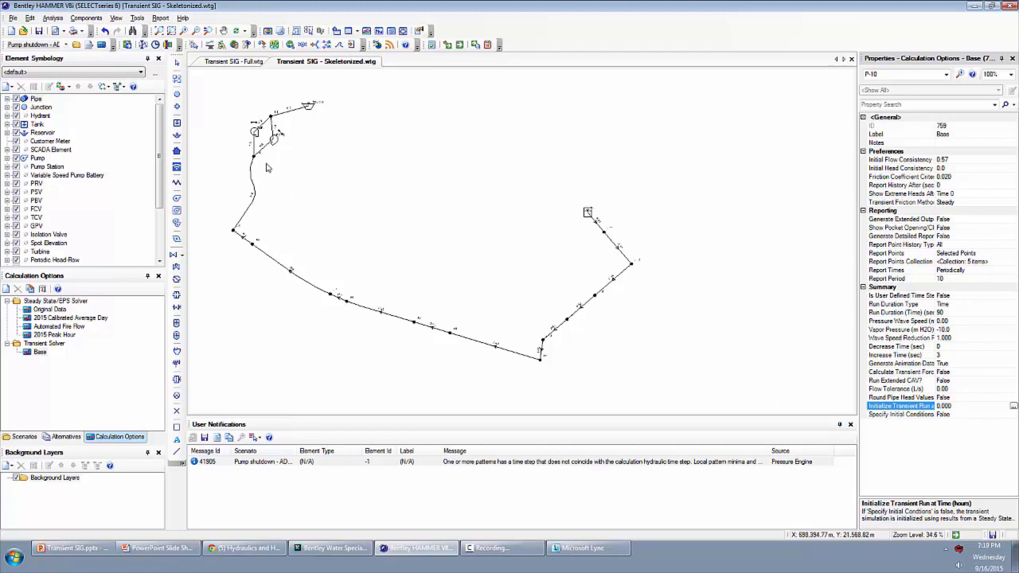
click(255, 132)
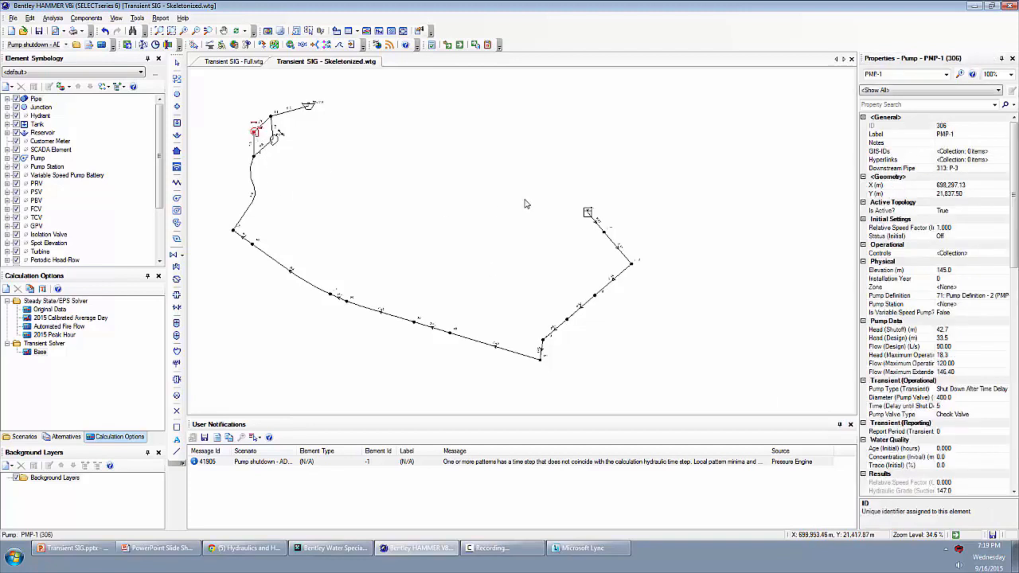
ctrl+click(587, 214)
right_click(587, 215)
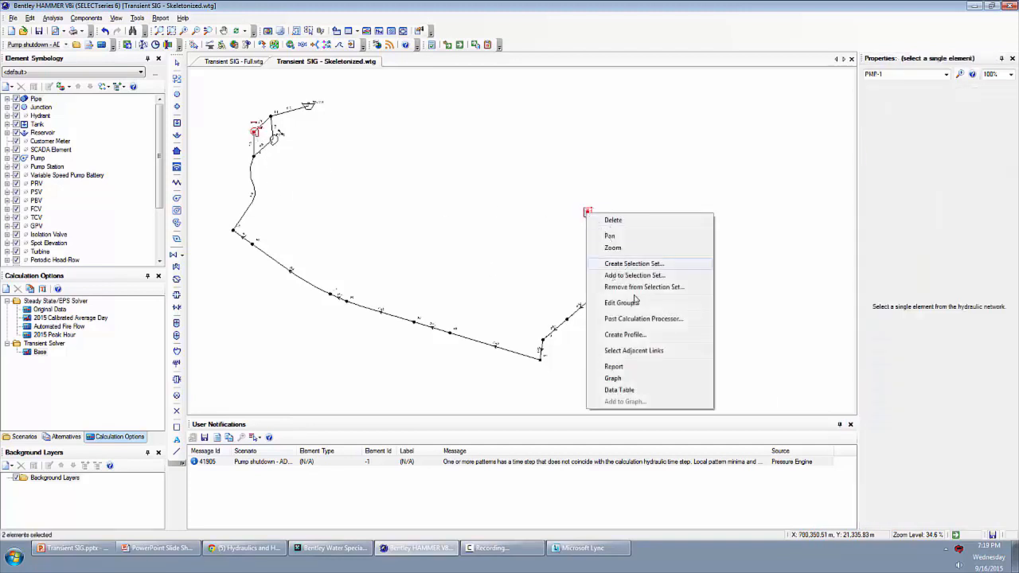
click(617, 378)
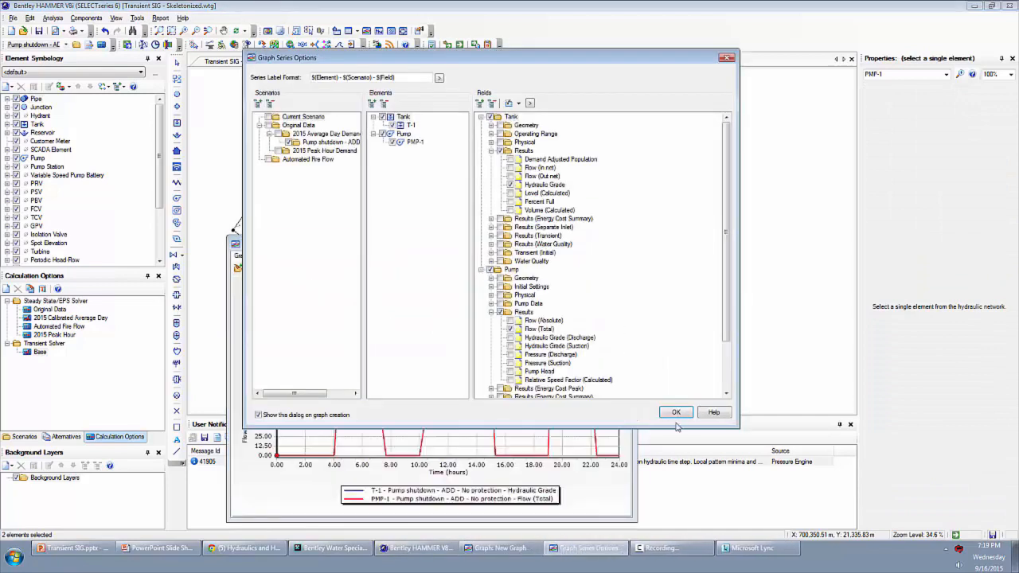
click(676, 414)
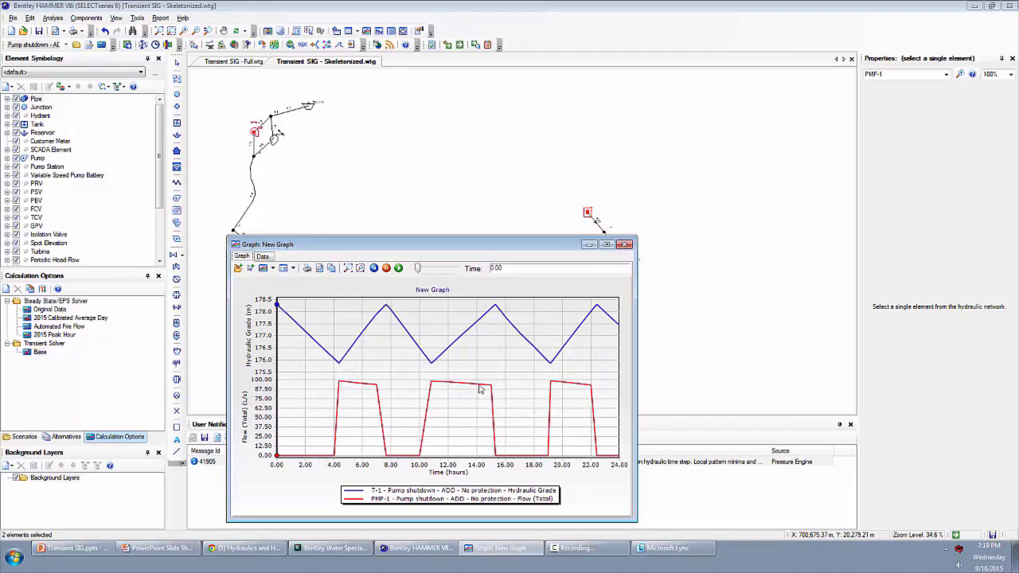
- Move the graph's time marker to 7.00 hours, examine the tank level and pump flow around that time, and close the graph
drag(278, 312, 374, 323)
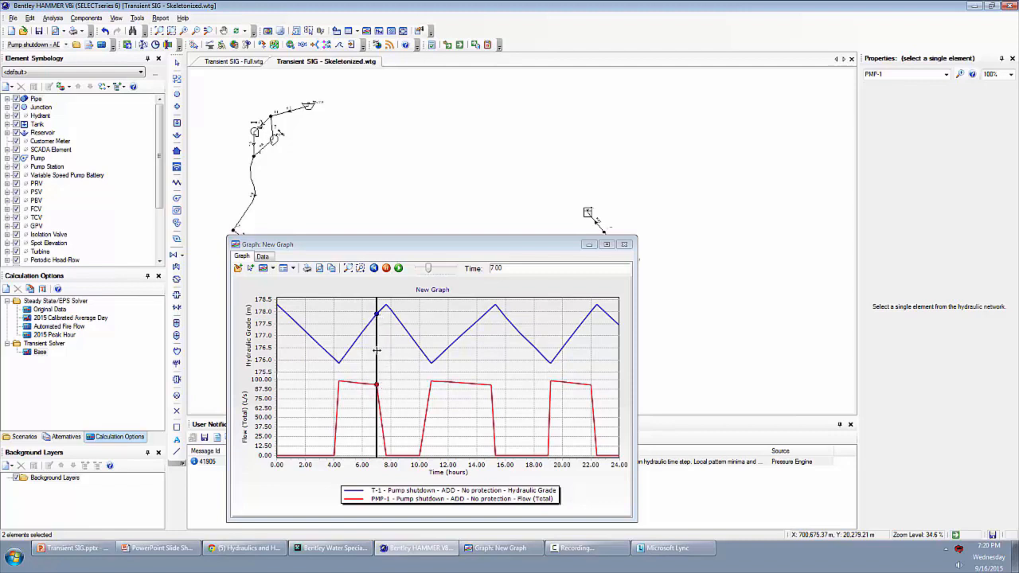
drag(377, 350, 387, 353)
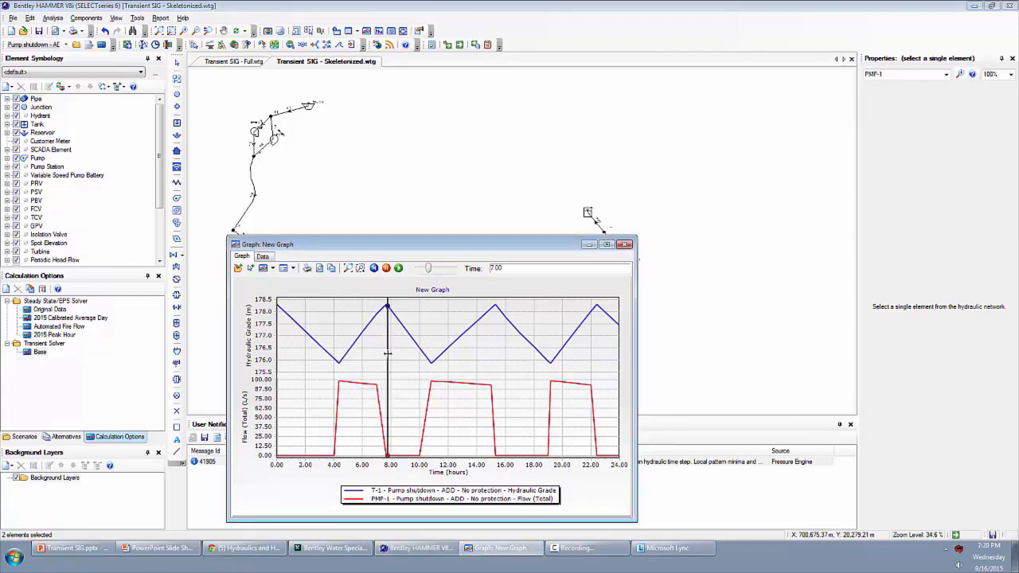
mouse_move(388, 353)
mouse_down()
mouse_move(376, 353)
mouse_move(386, 353)
mouse_up()
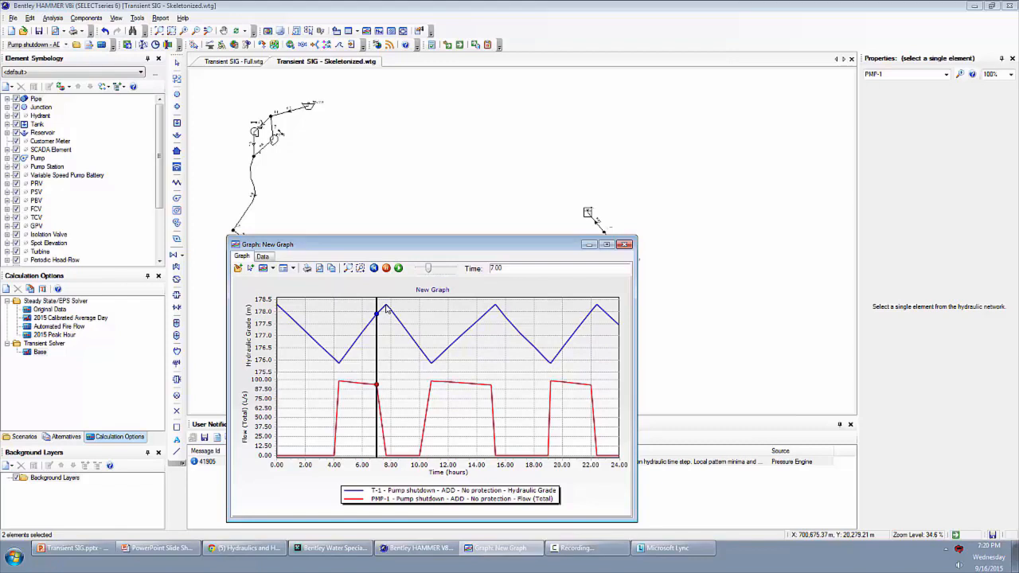
click(624, 244)
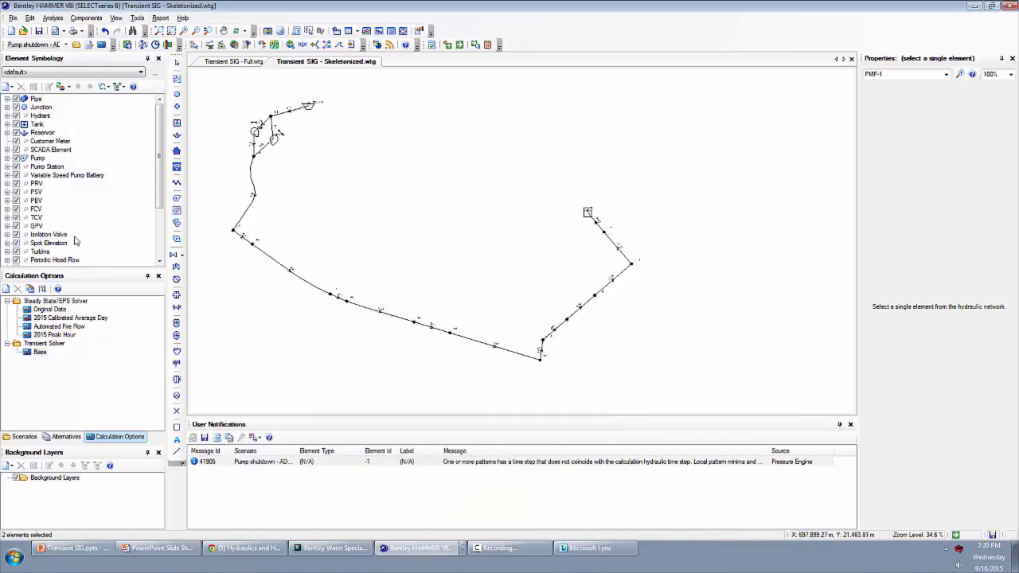
- Set Initialize Transient Run at Time to 7 hours in the Base transient calculation options
click(40, 352)
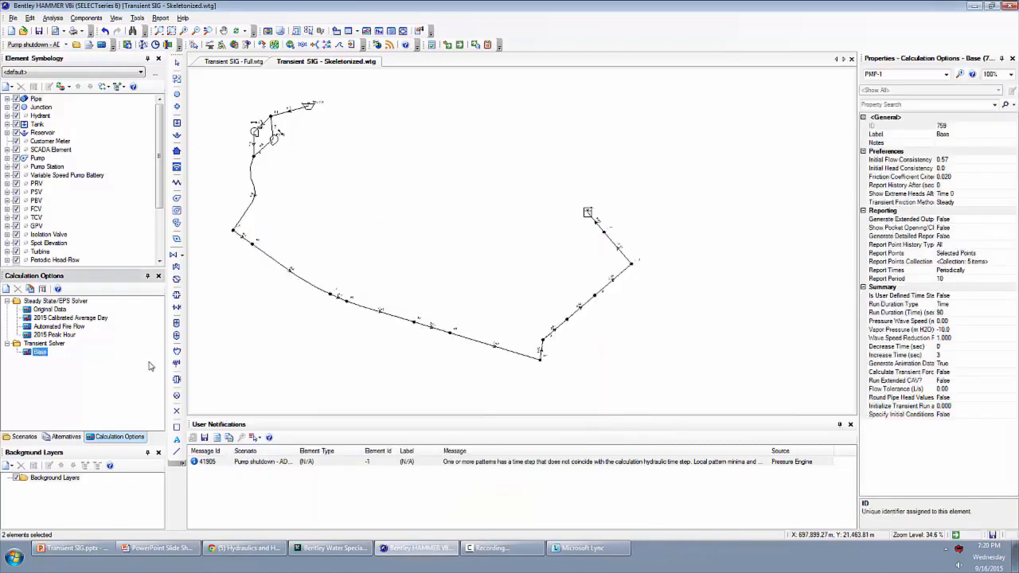
click(910, 409)
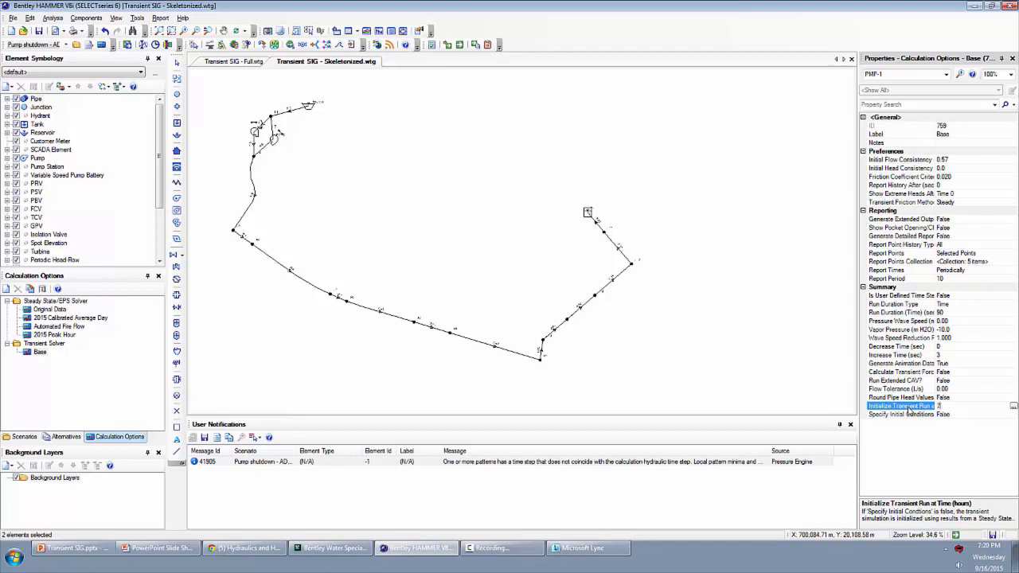
key(Return)
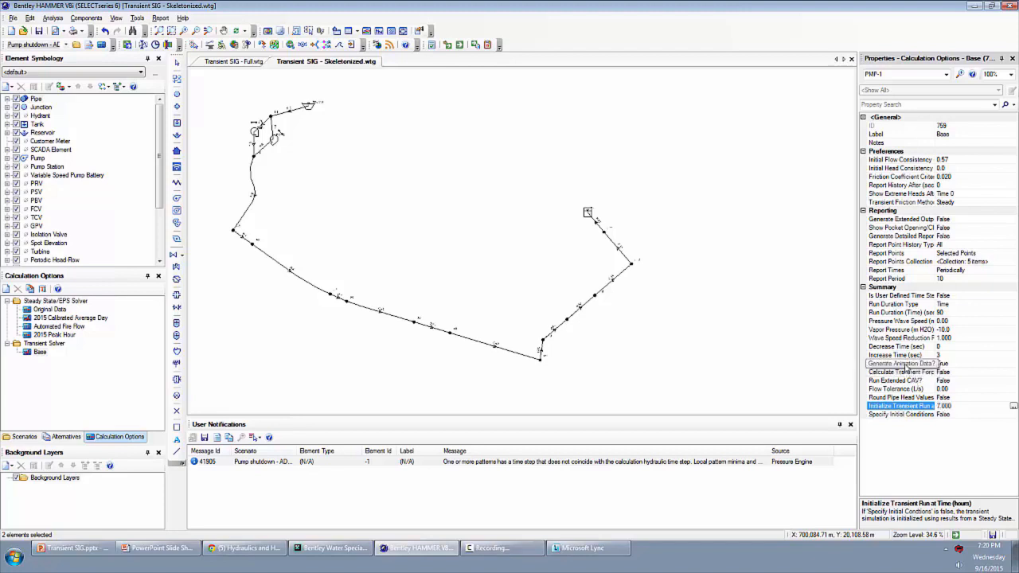
click(906, 364)
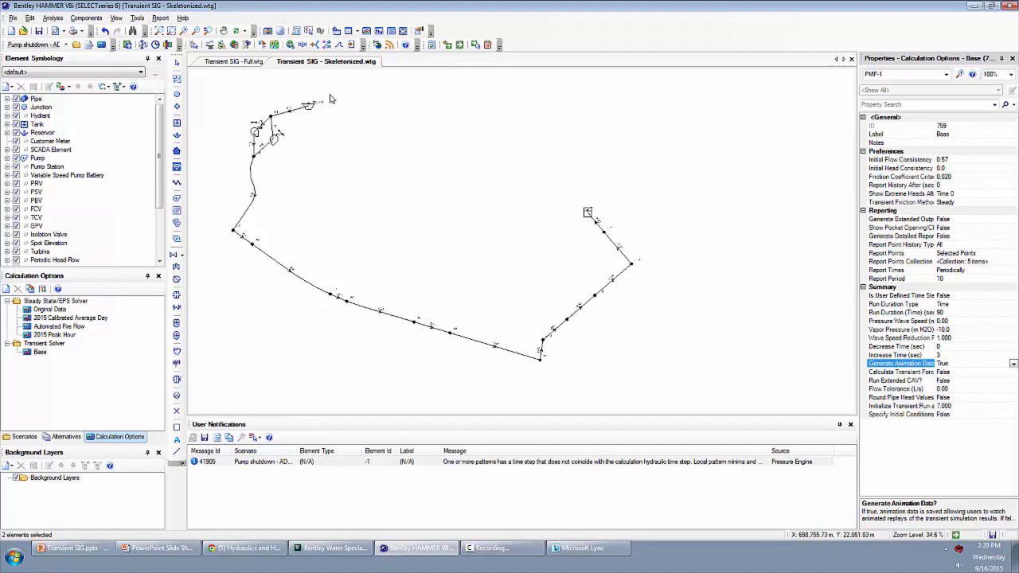
- Open the profile manager and create a new profile
click(380, 32)
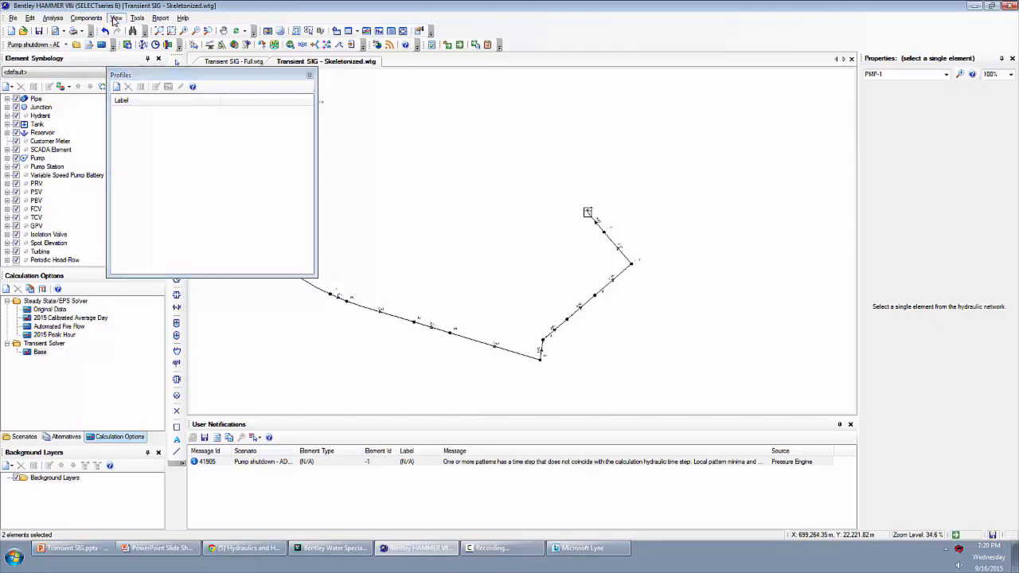
click(115, 18)
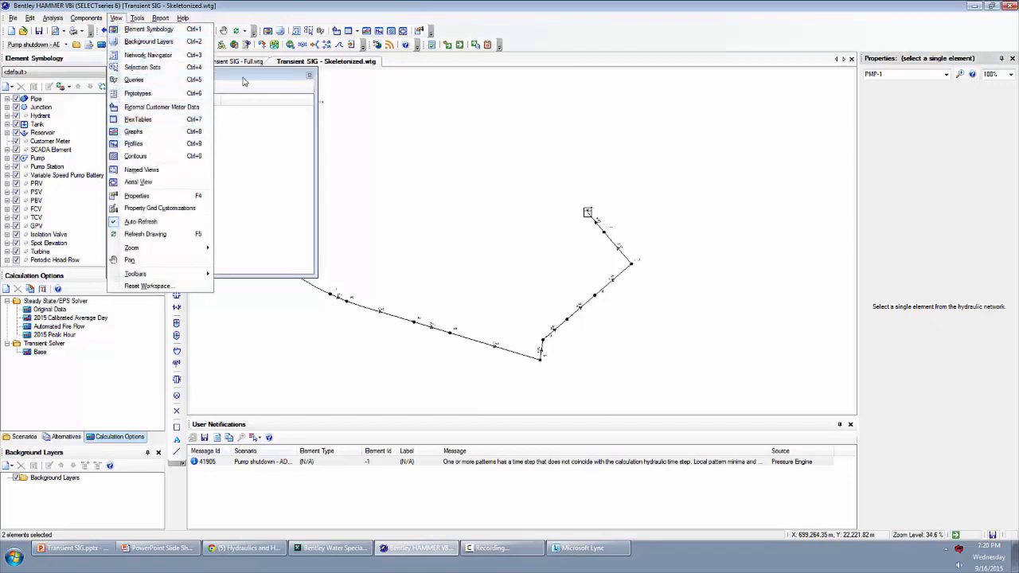
click(244, 82)
click(121, 93)
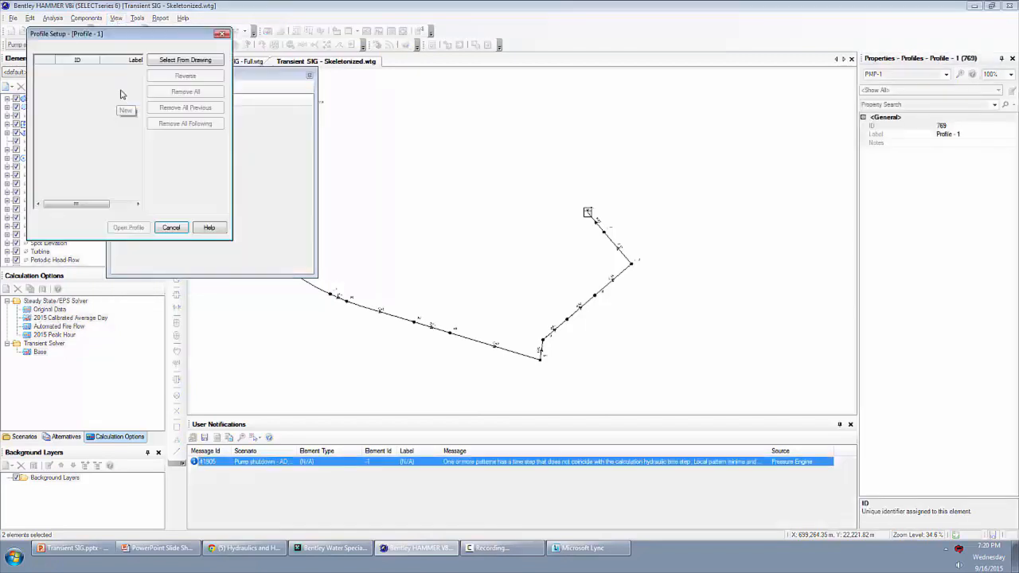
- Define the profile path in the drawing from the reservoir through the pump and main to tank T-1, and accept the selection
click(185, 60)
drag(368, 143, 515, 144)
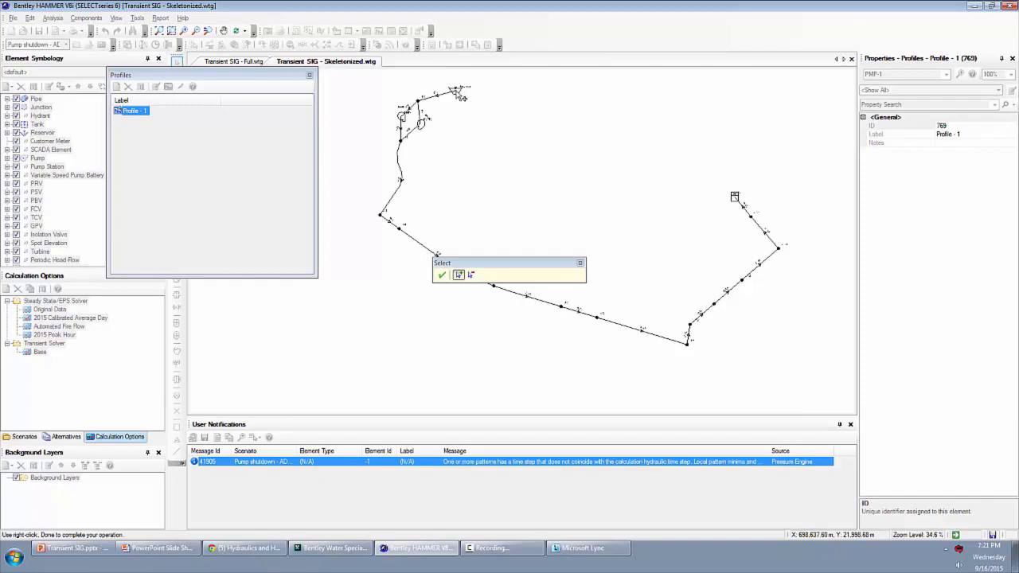
click(455, 90)
click(734, 197)
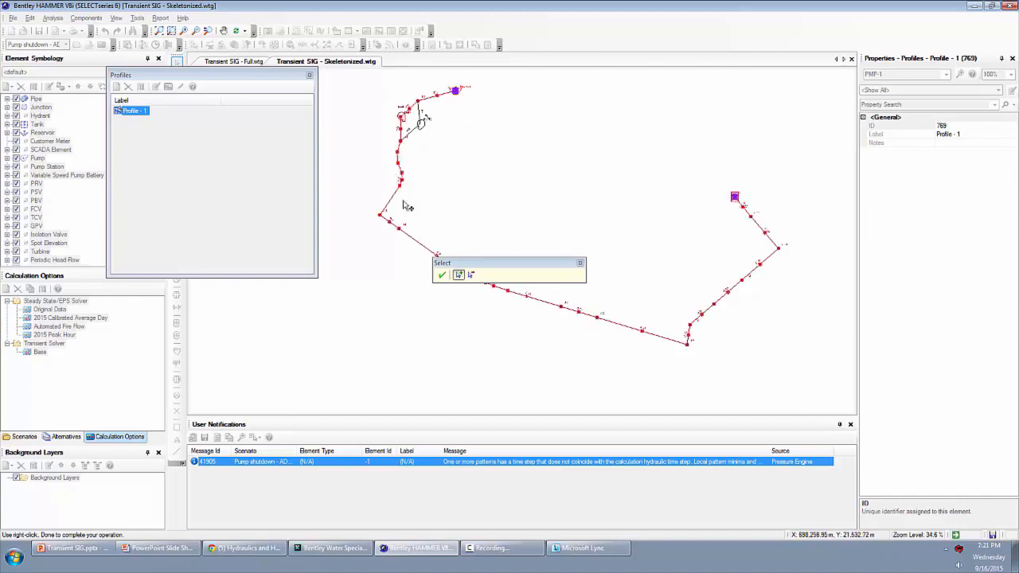
click(442, 275)
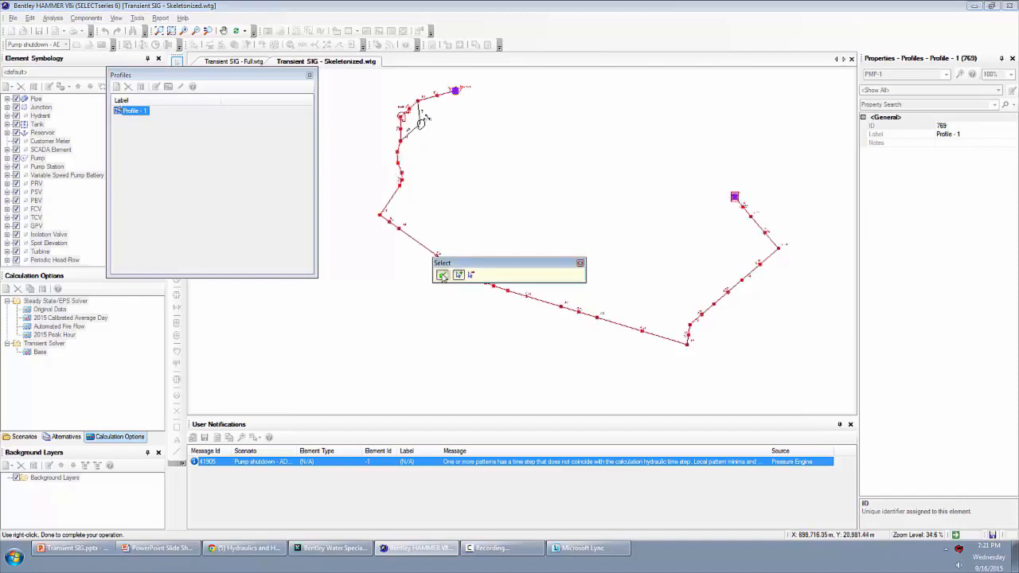
click(443, 275)
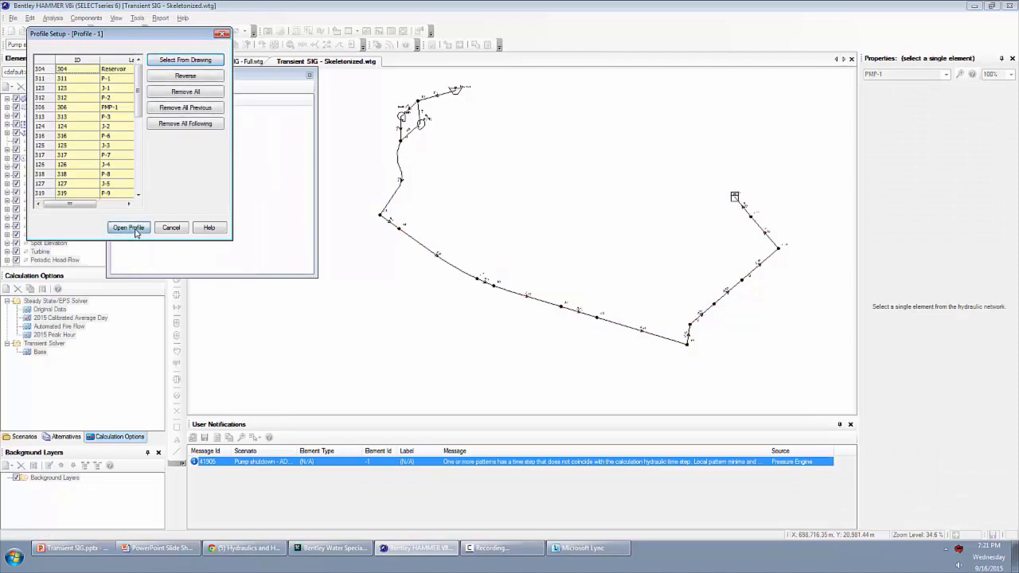
- Open the reservoir-to-tank profile with the Hydraulic Grade and Elevation fields for the pump shutdown scenario, and close its graph
click(136, 231)
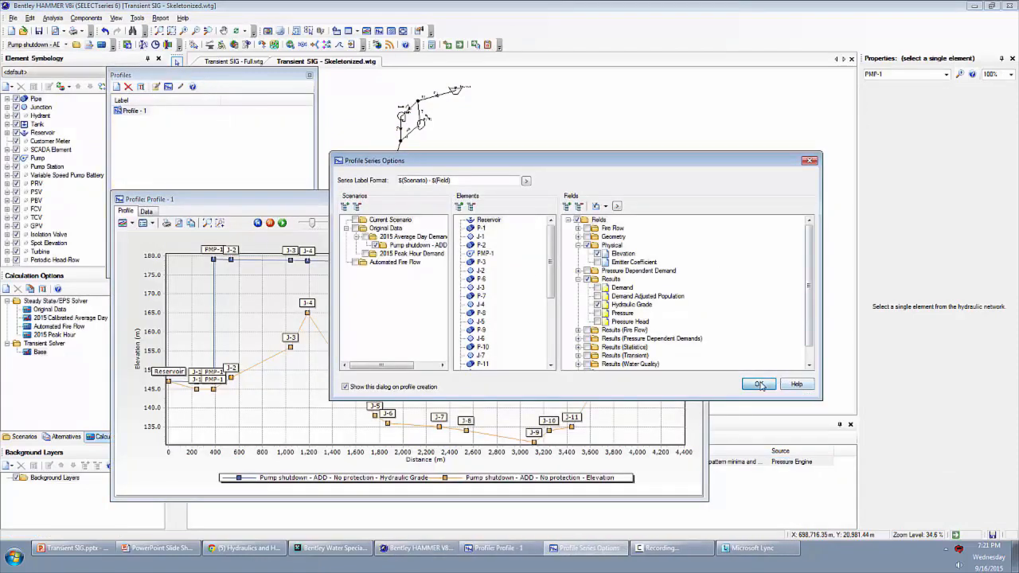
click(758, 384)
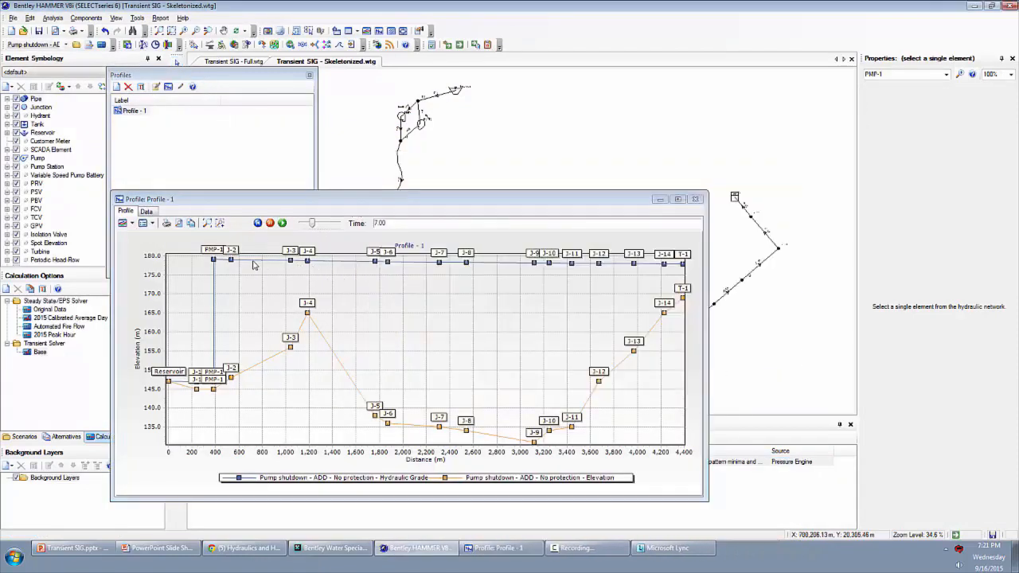
click(696, 201)
- Rename the reservoir-to-tank profile as Full
click(133, 110)
click(133, 111)
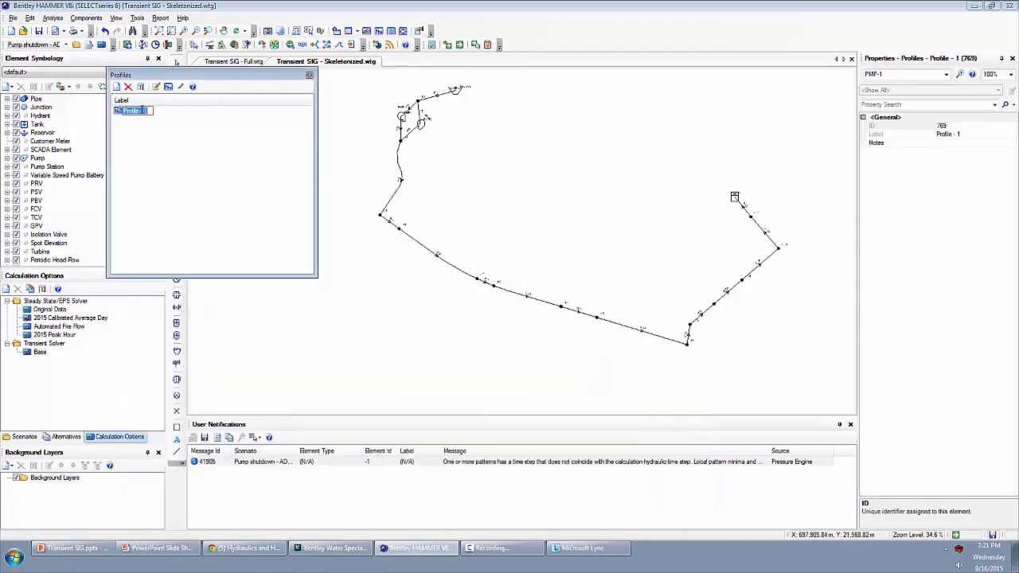
text(P)
text(ull)
key(Return)
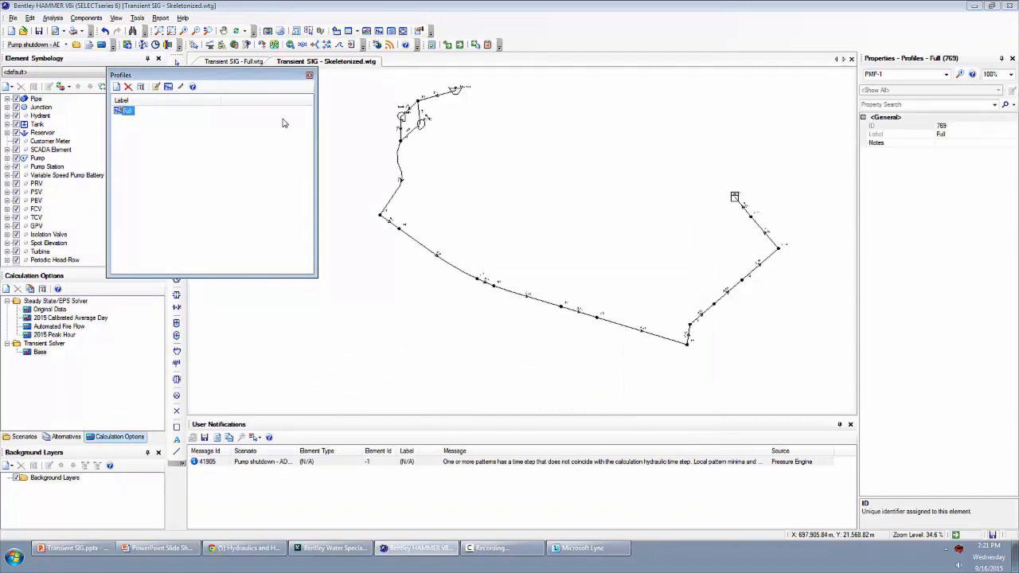
- Create a second profile from the reservoir through PMP-1 to junction J-2, open it with the default series options, and close its graph
click(117, 88)
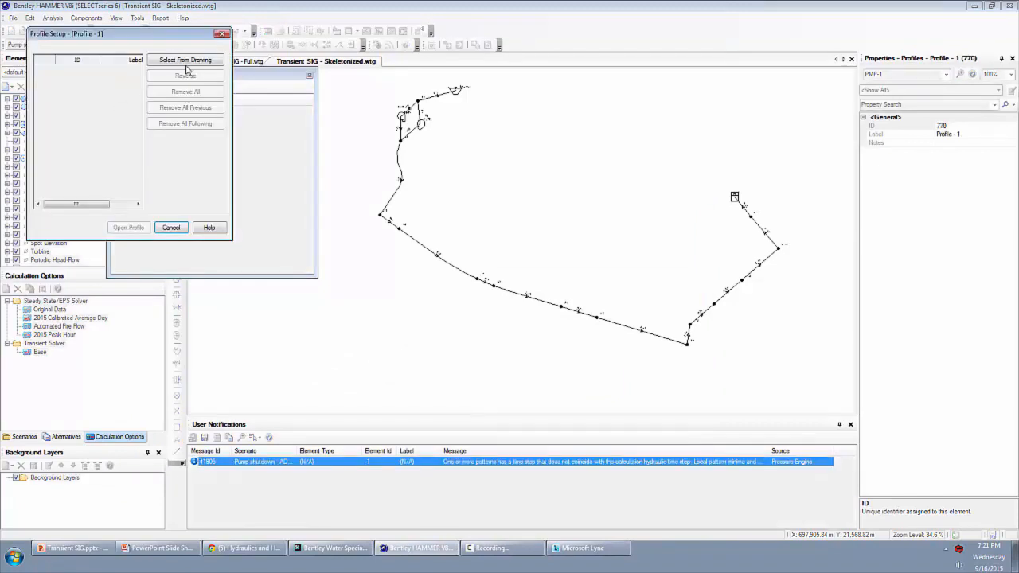
click(185, 60)
scroll(455, 156, up, 2)
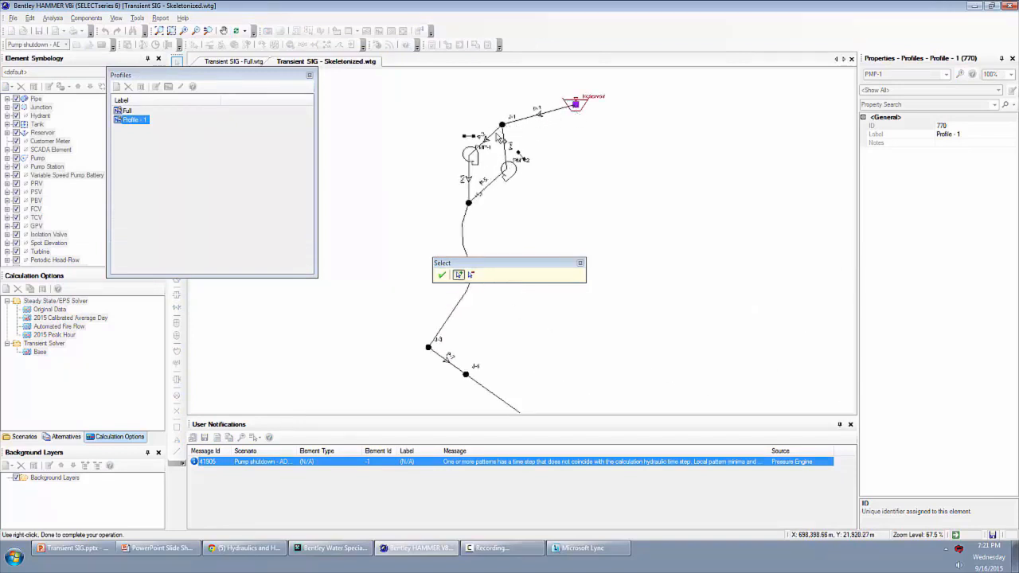
click(469, 204)
click(441, 274)
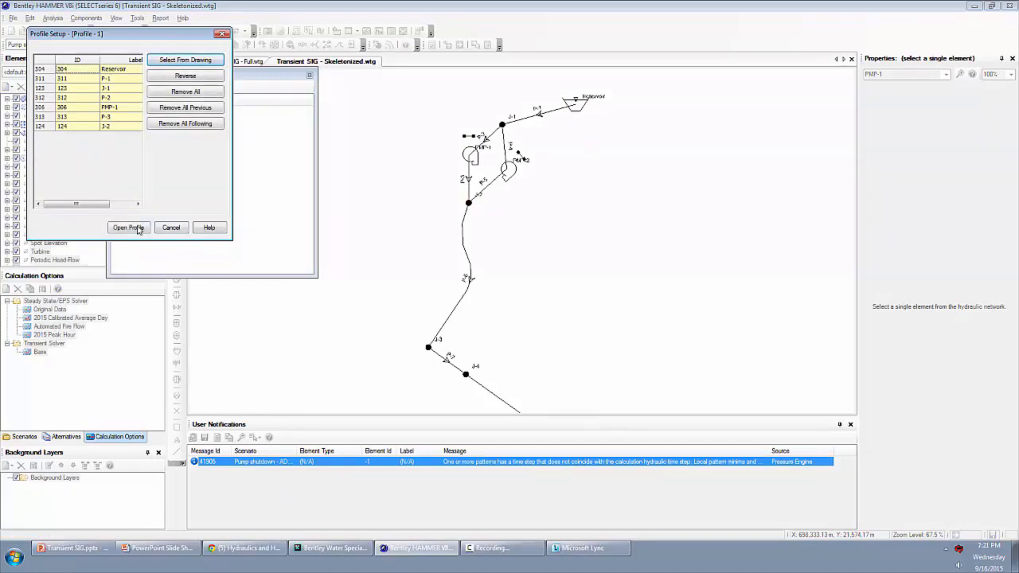
click(132, 228)
click(759, 383)
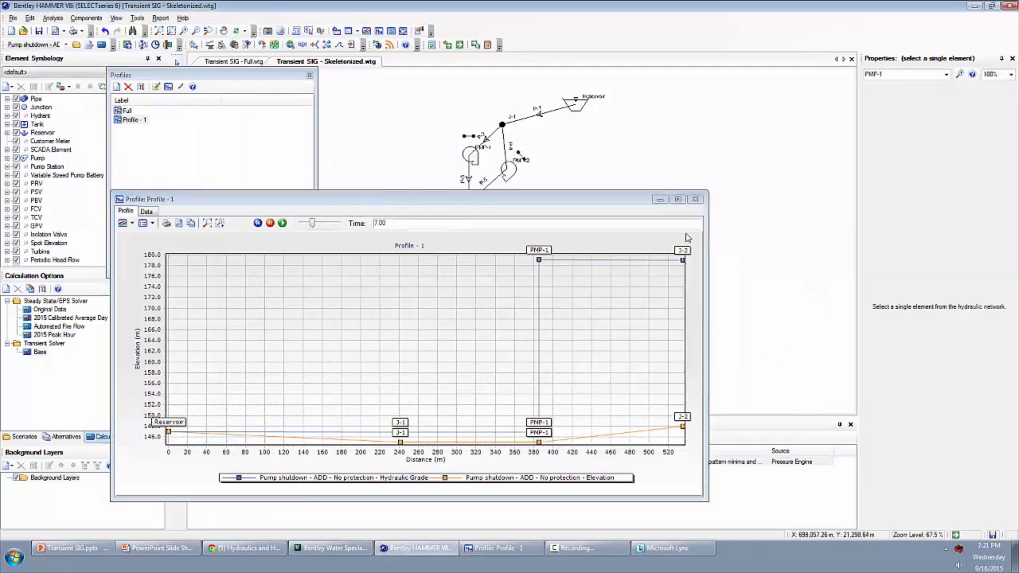
click(695, 201)
- Rename the reservoir-to-J-2 profile as Pump detail
click(144, 120)
click(147, 123)
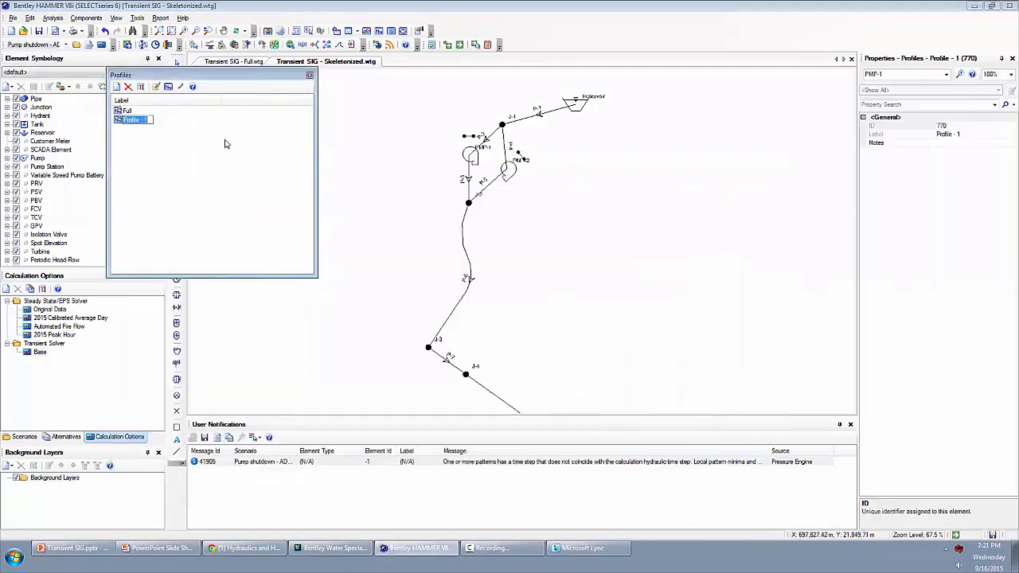
text(Pump detail)
key(Return)
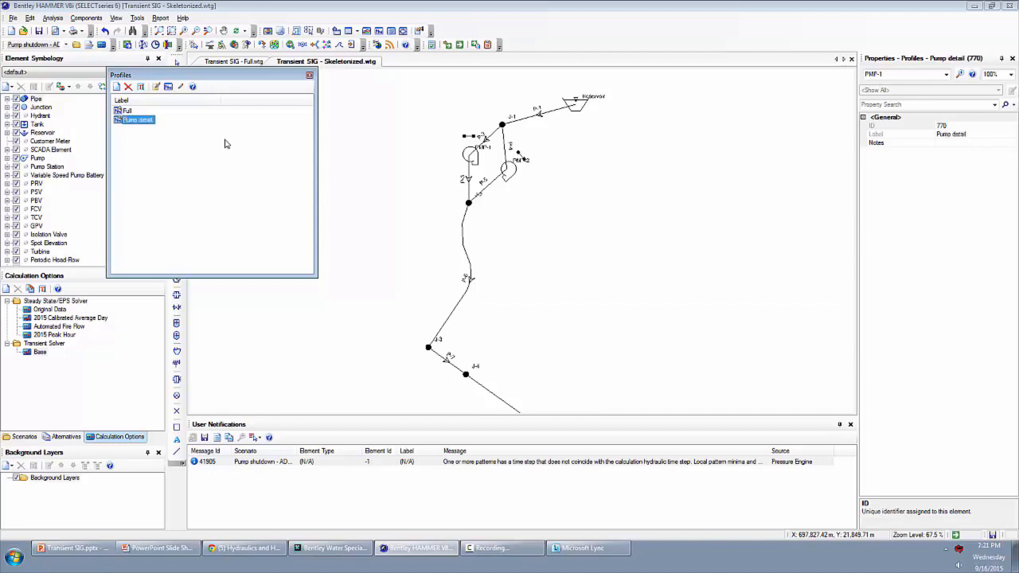
- Close the profile manager and validate the skeletonized model, dismissing the validation message
scroll(458, 262, down, 2)
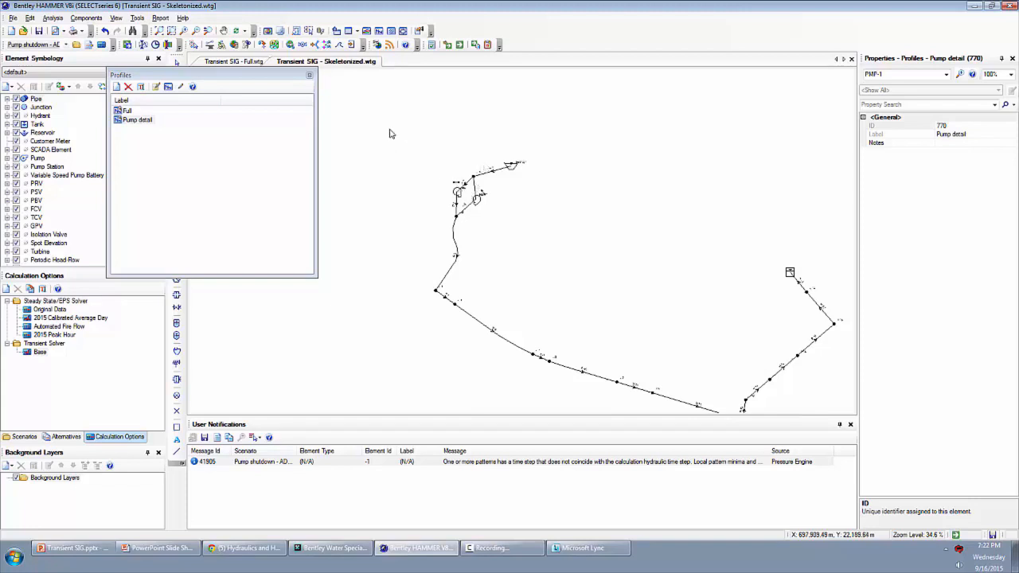
drag(420, 222, 311, 183)
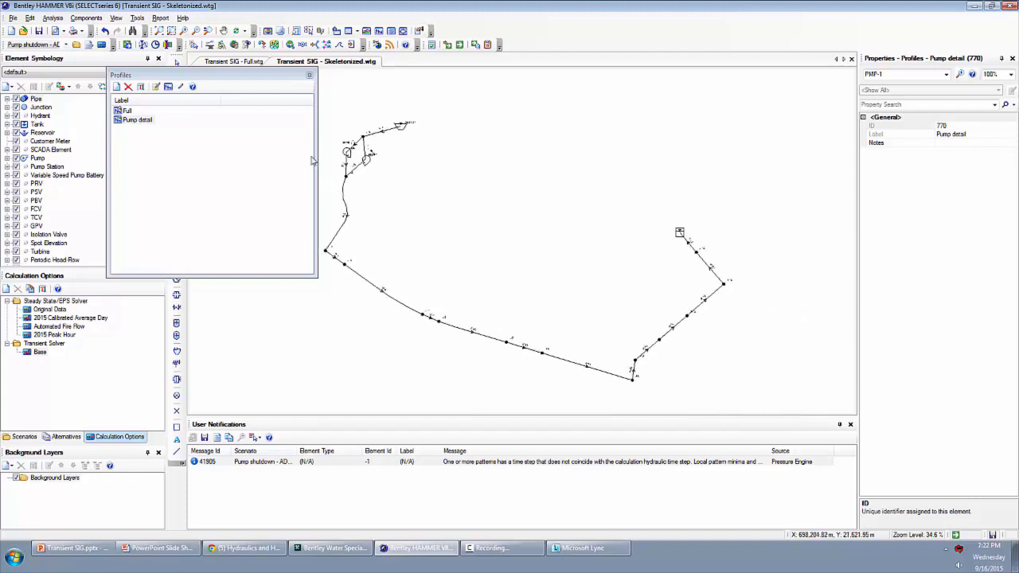
click(308, 75)
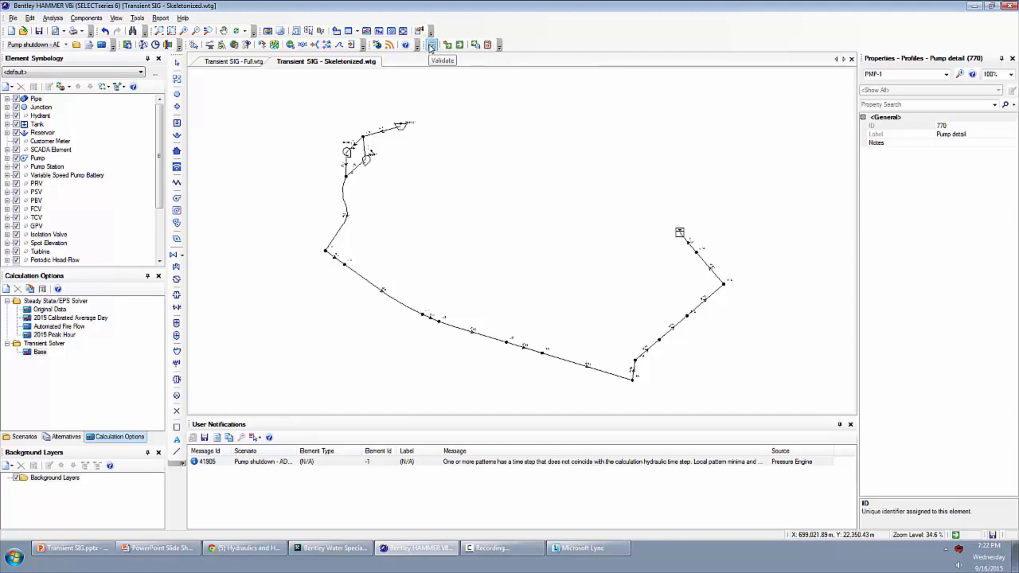
click(431, 45)
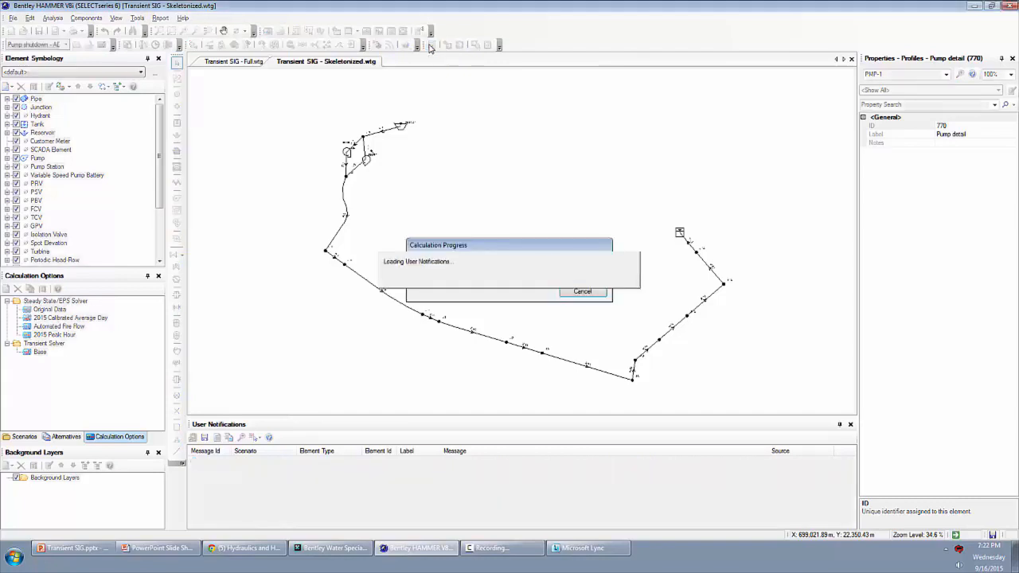
click(570, 312)
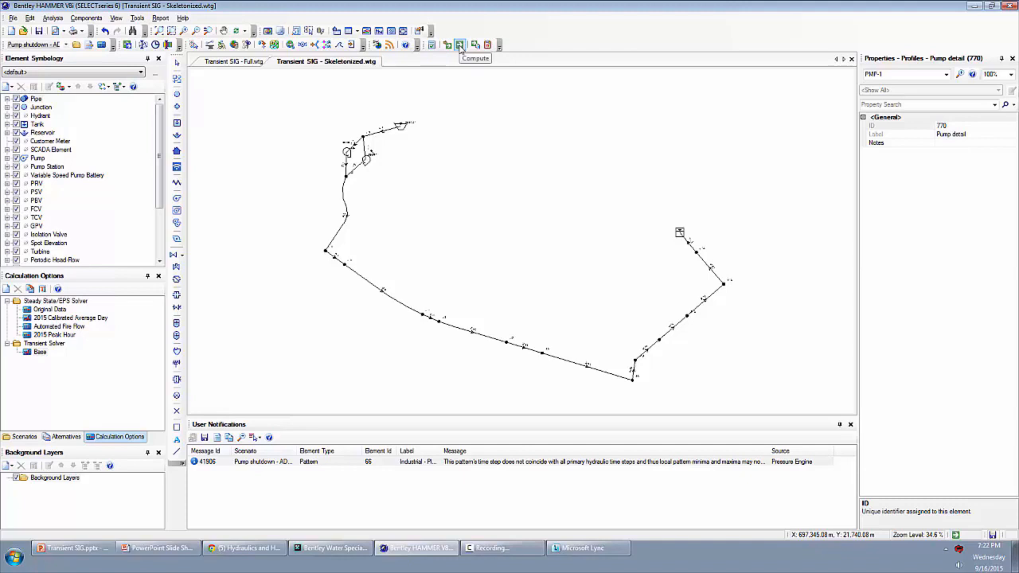
- Compute the transient simulation, examine the extreme pressures and heads in the calculation summary, and close it
click(460, 44)
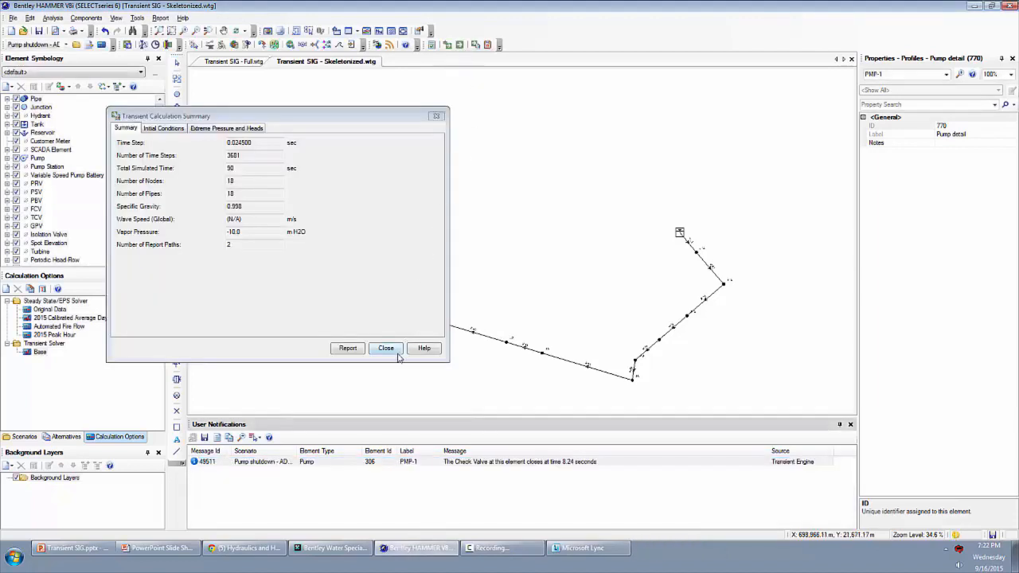
click(213, 133)
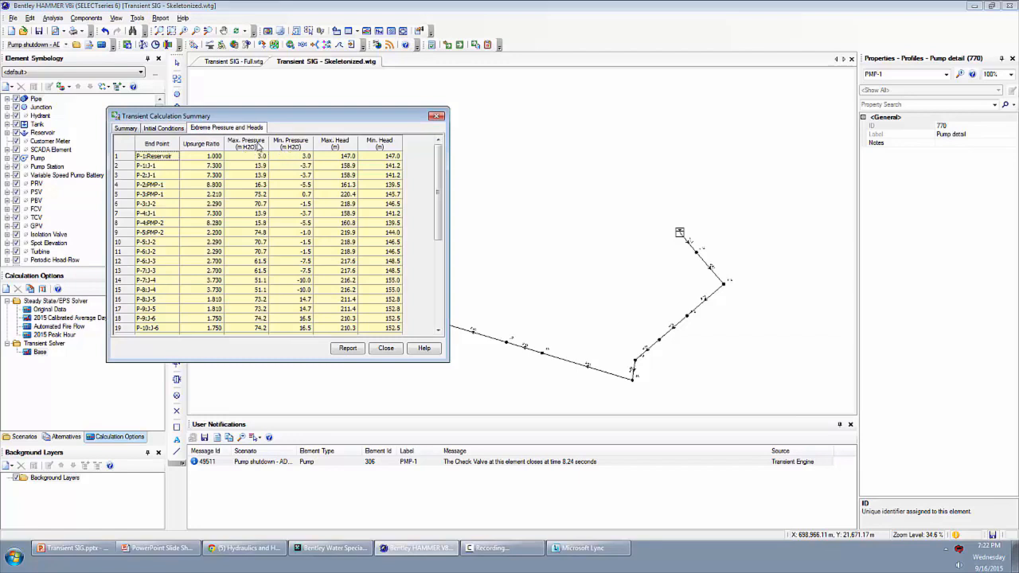
mouse_move(436, 165)
mouse_down()
mouse_move(437, 286)
mouse_move(436, 163)
mouse_up()
click(385, 349)
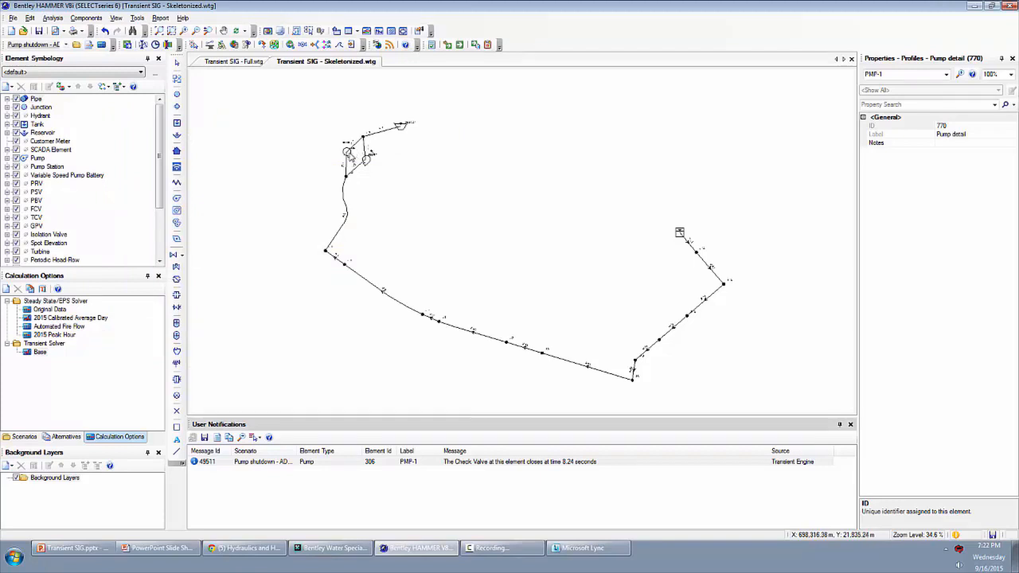
- Select pump PMP-1 and graph Hydraulic Grade and Air/Vapor Volume for the Full profile in the Transient Results Viewer, with the graph maximized
click(348, 156)
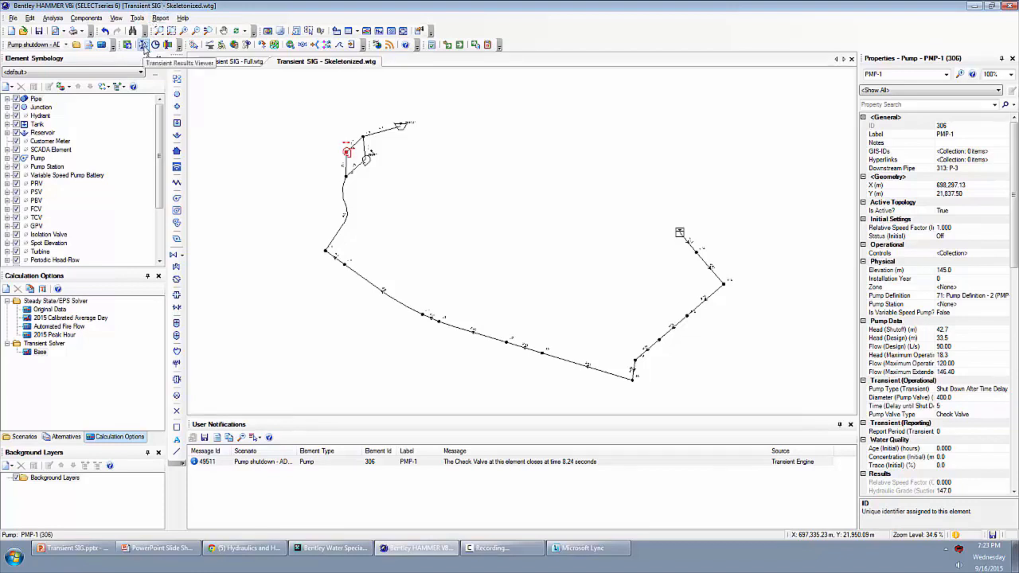
click(52, 18)
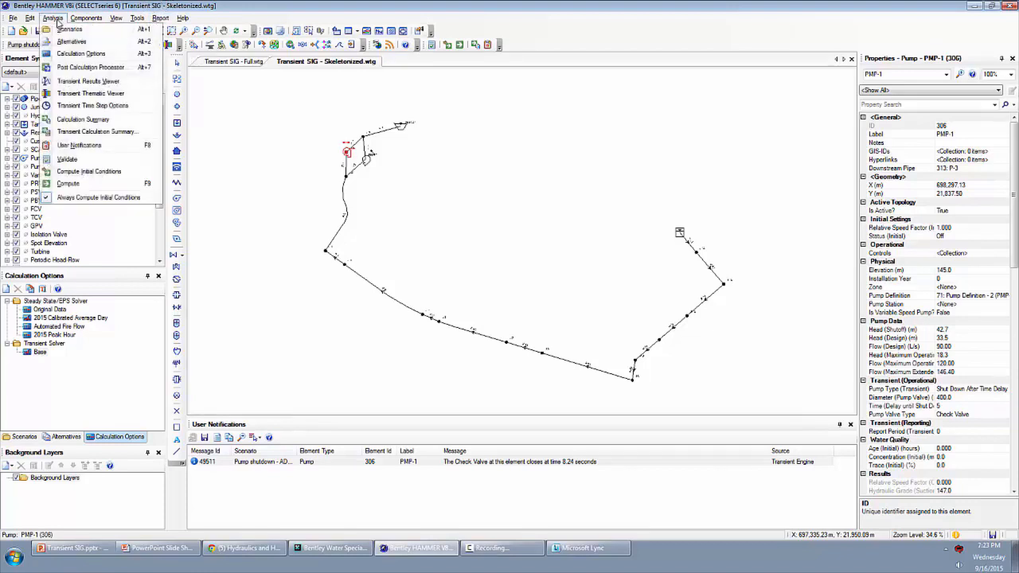
click(90, 82)
drag(414, 186, 302, 162)
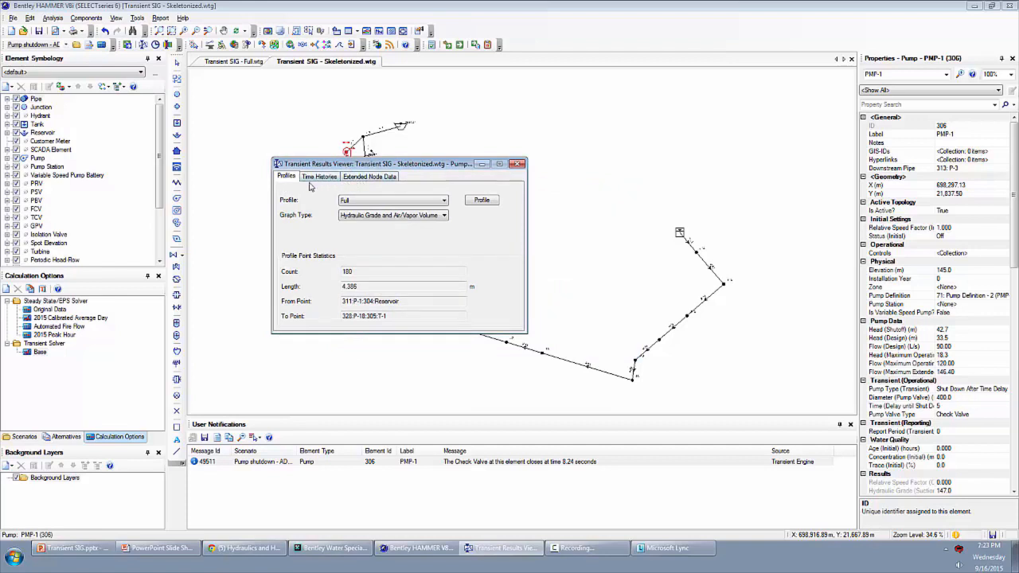
click(365, 203)
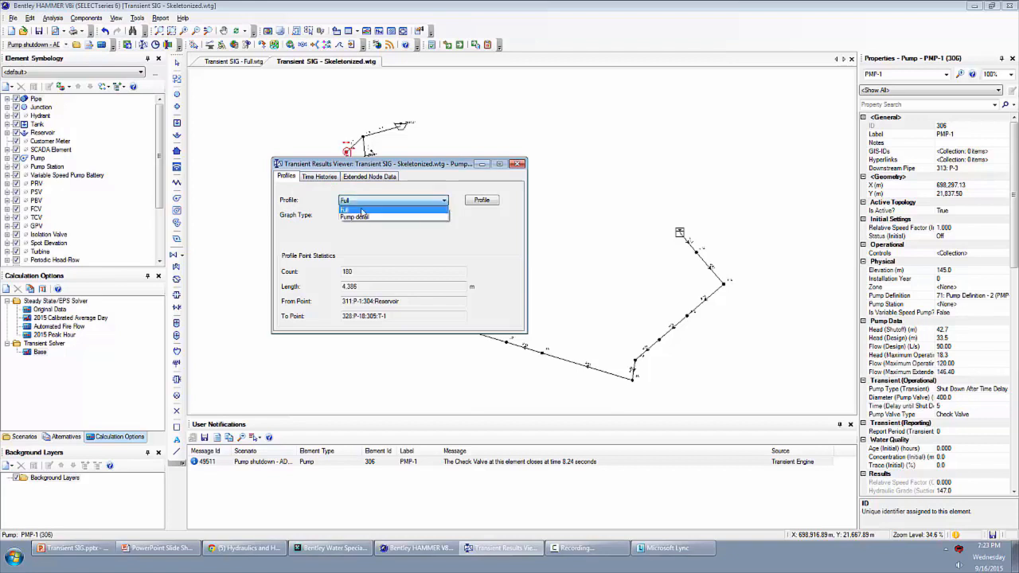
click(358, 209)
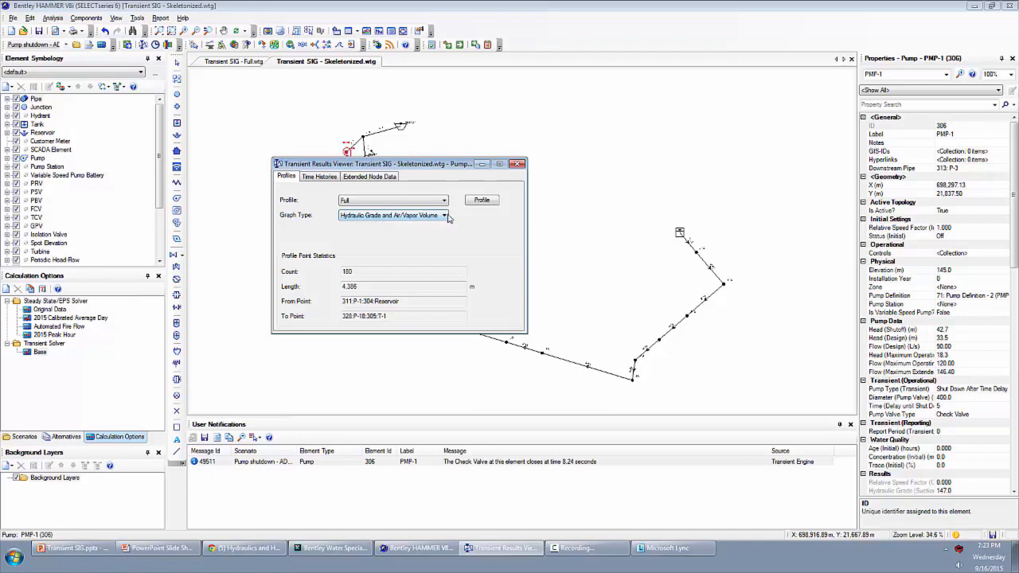
click(480, 202)
click(570, 130)
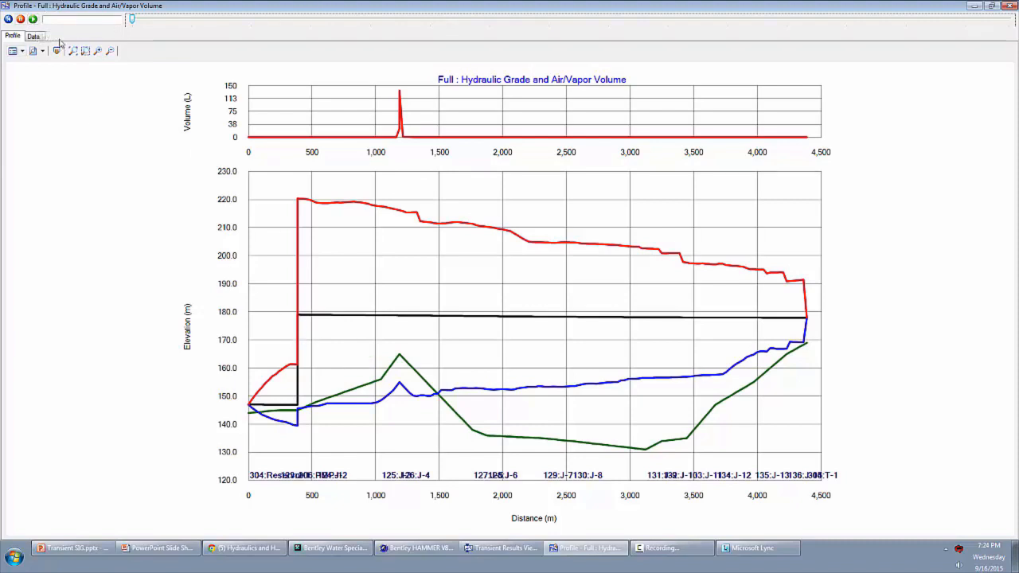
- Animate the transient along the Full profile, pause it, and step the time to about 14.4 seconds to examine the pressure wave and vapor volume
click(34, 19)
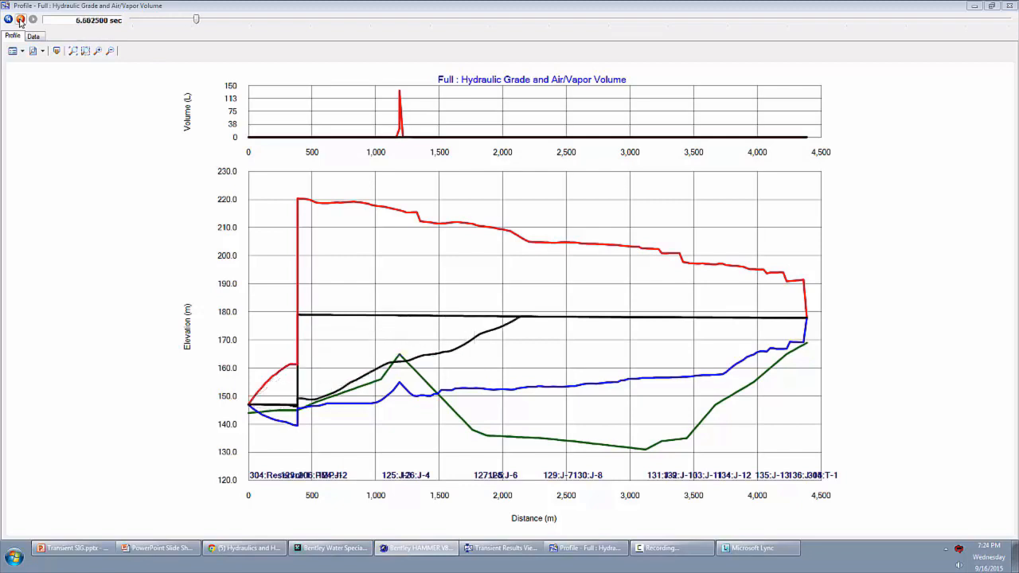
click(20, 19)
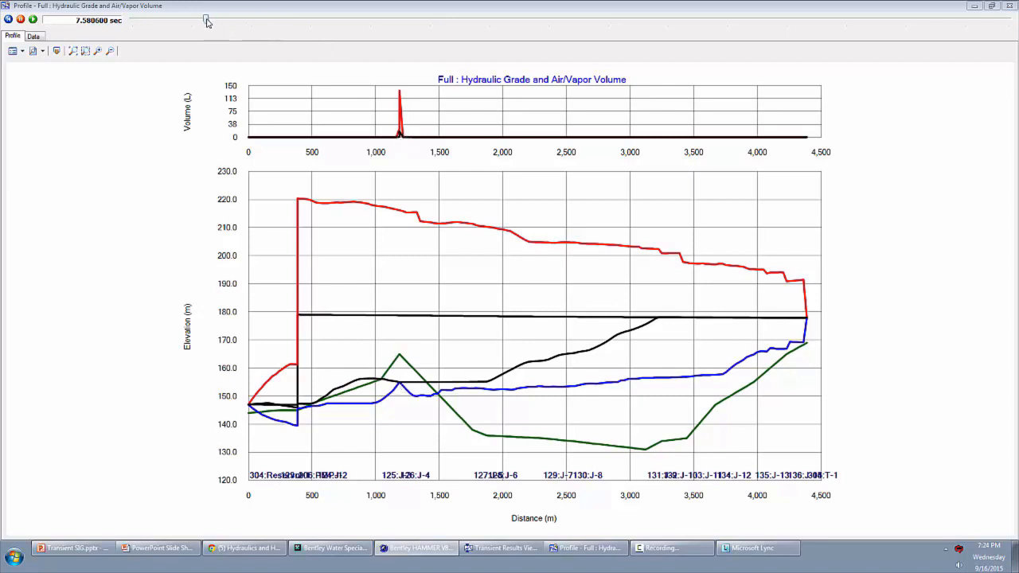
drag(206, 21, 221, 24)
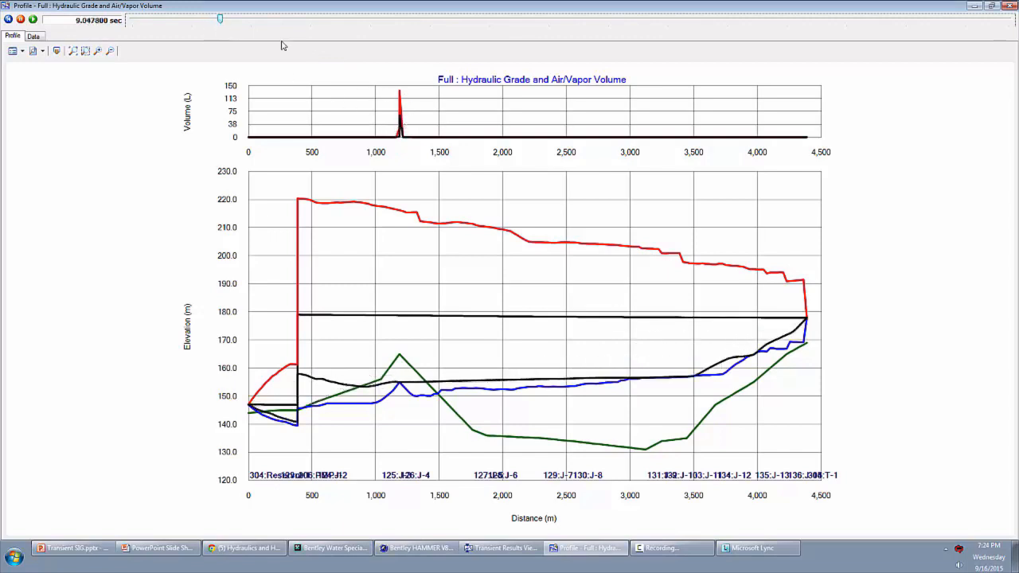
drag(222, 19, 224, 19)
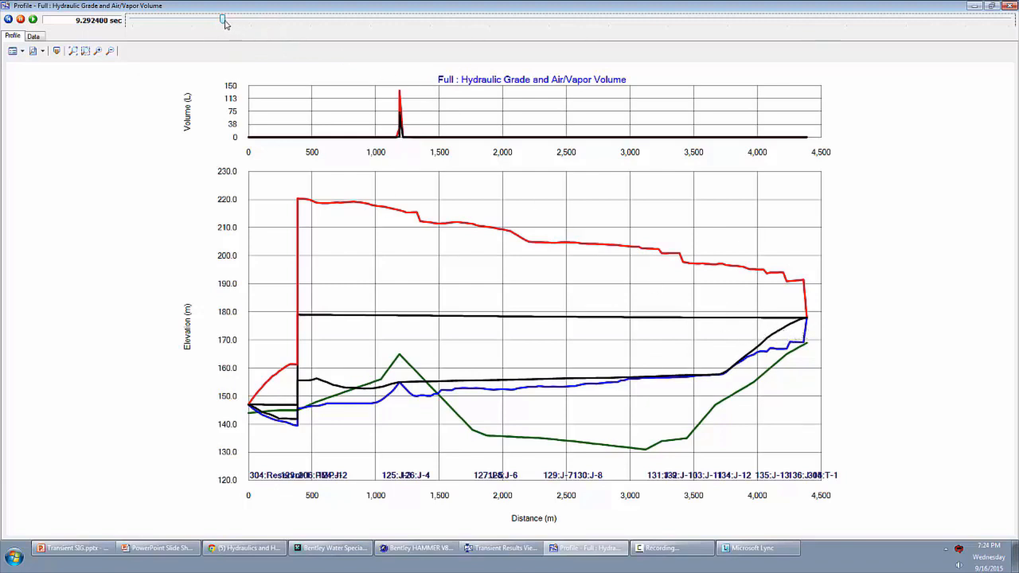
drag(224, 20, 248, 21)
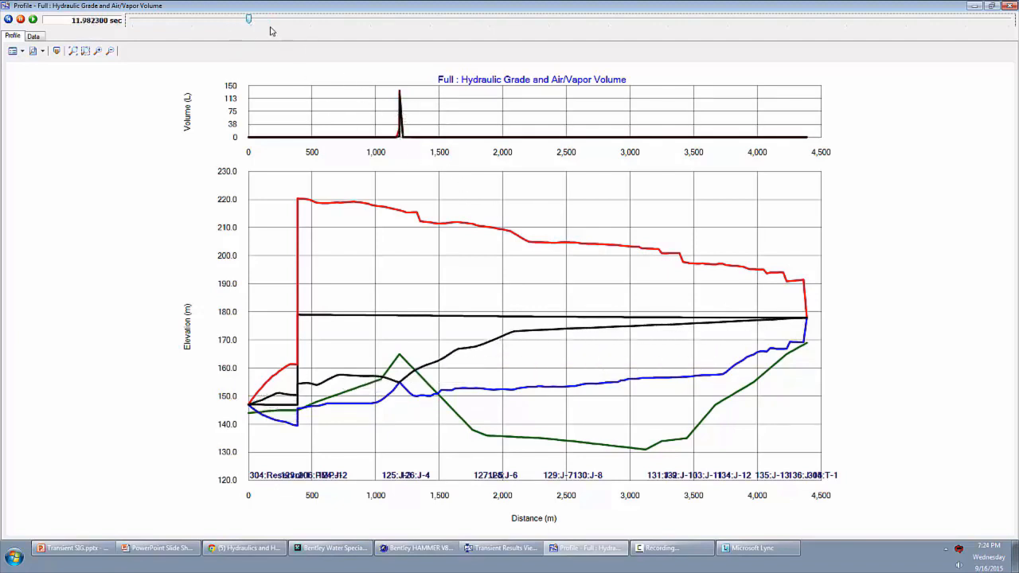
drag(251, 19, 273, 23)
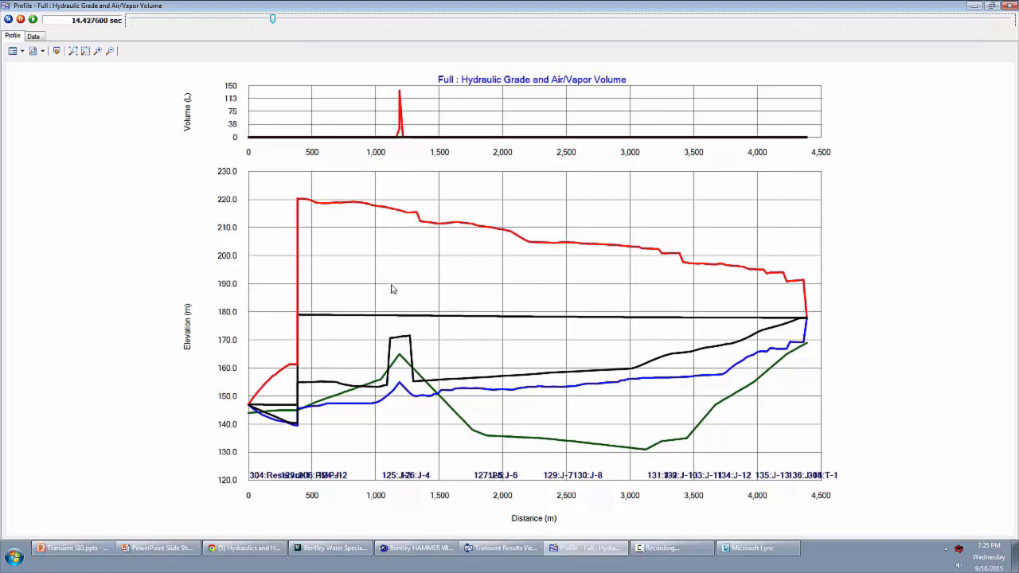
- Resume the profile animation, pause it at about 36.9 seconds, and close the graph and the Transient Results Viewer
click(33, 20)
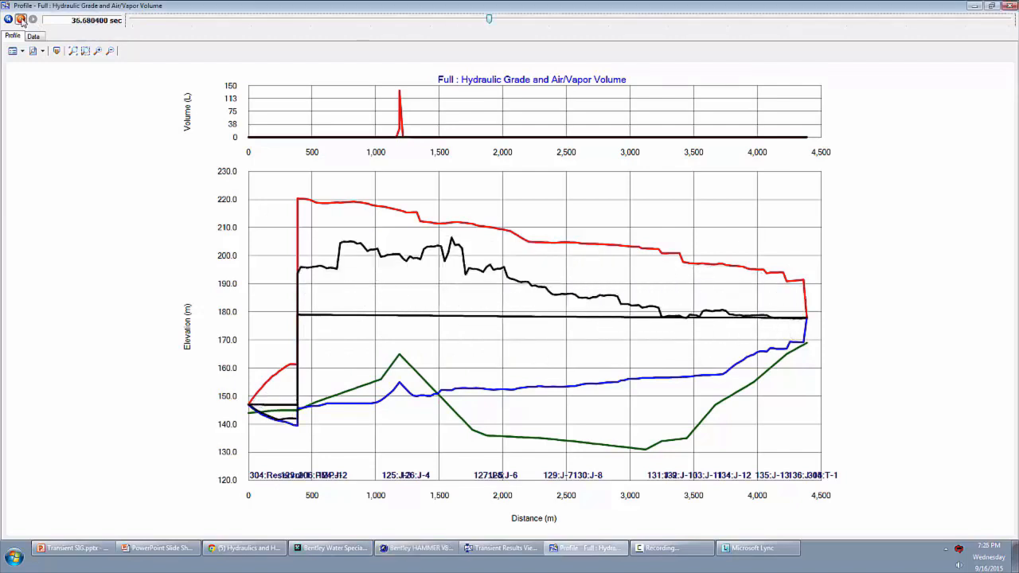
click(21, 19)
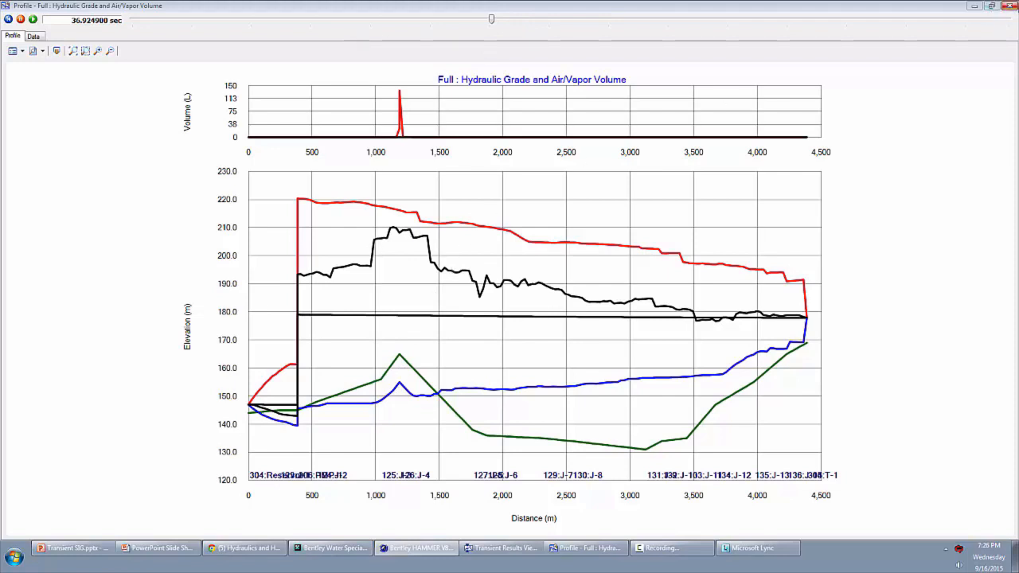
click(1009, 6)
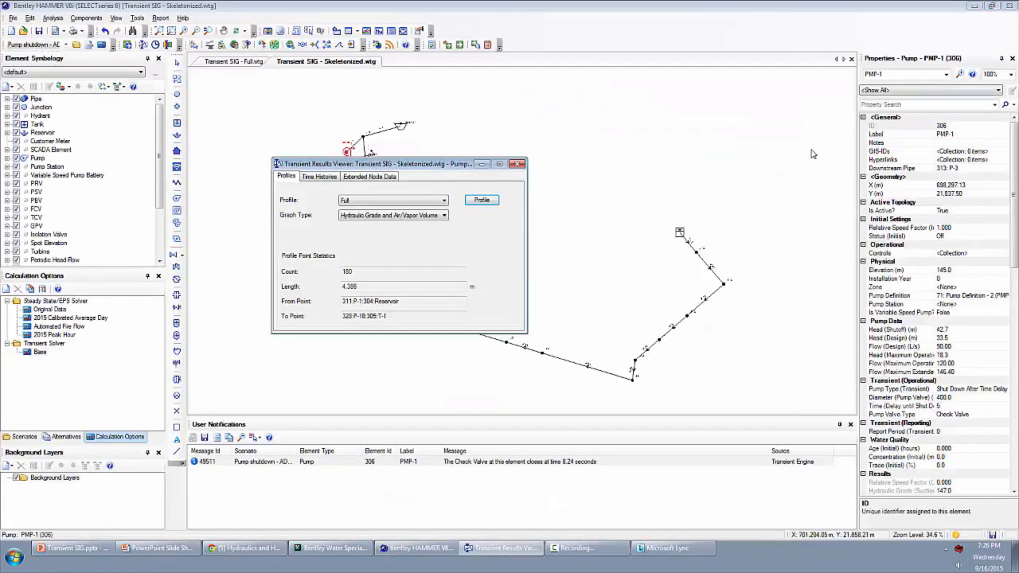
click(517, 165)
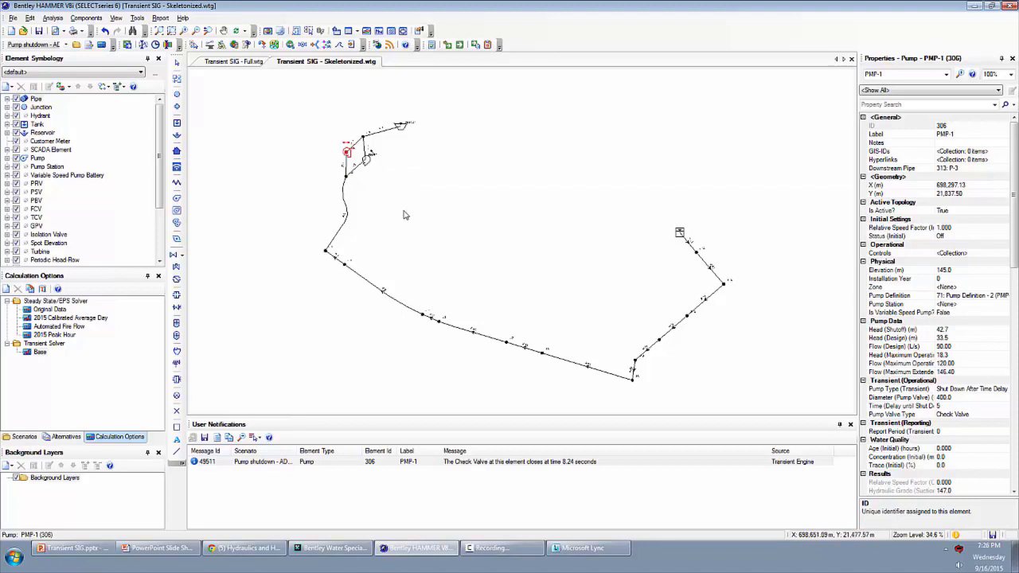
- Switch to the Transient SIG - Full.wtg model
click(234, 62)
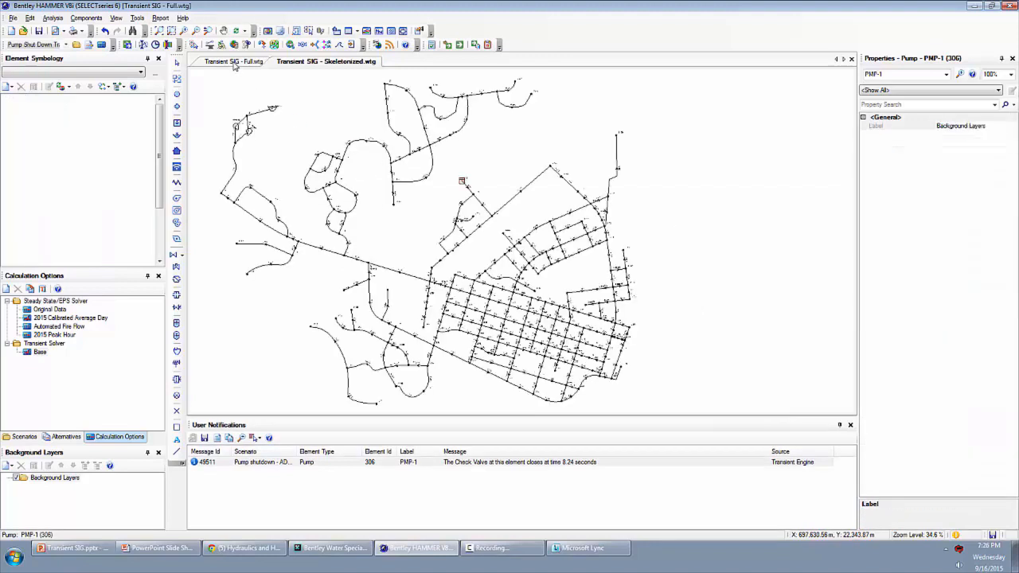
- Inspect the properties of several distribution pipes across the full network, including P-63 in the street grid and P-218 on the east side
drag(414, 249, 427, 240)
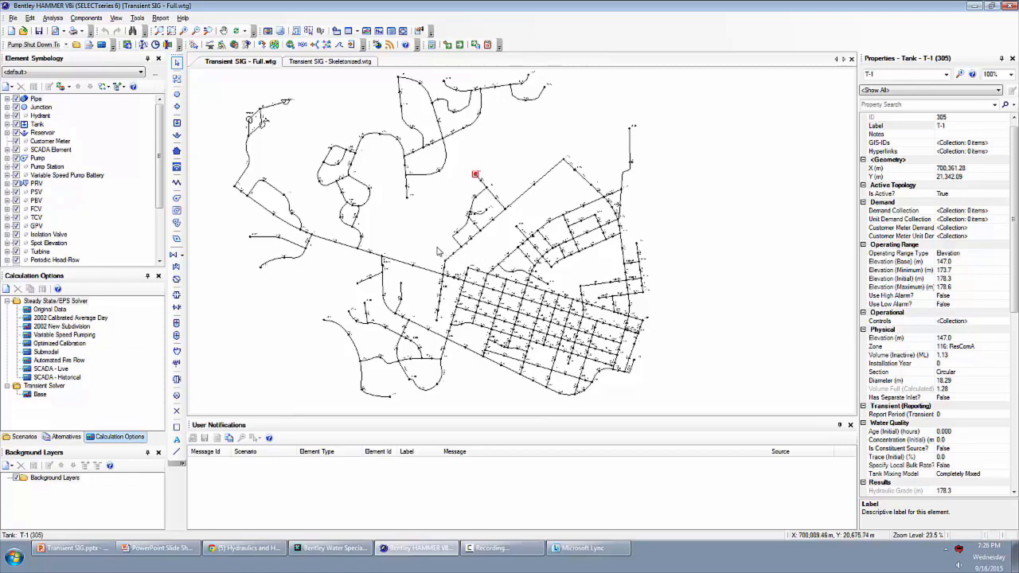
drag(438, 251, 428, 238)
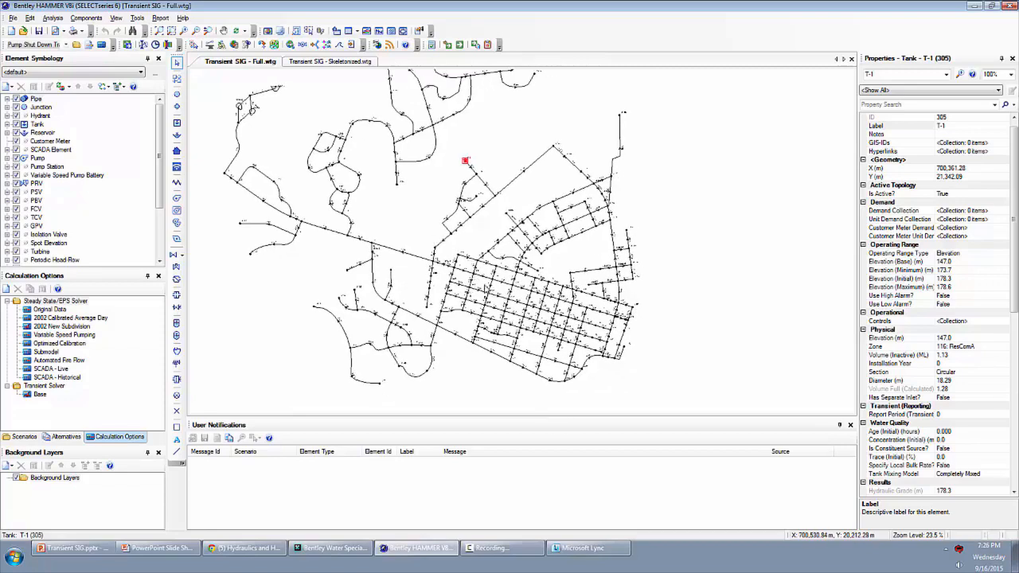
scroll(481, 293, up, 4)
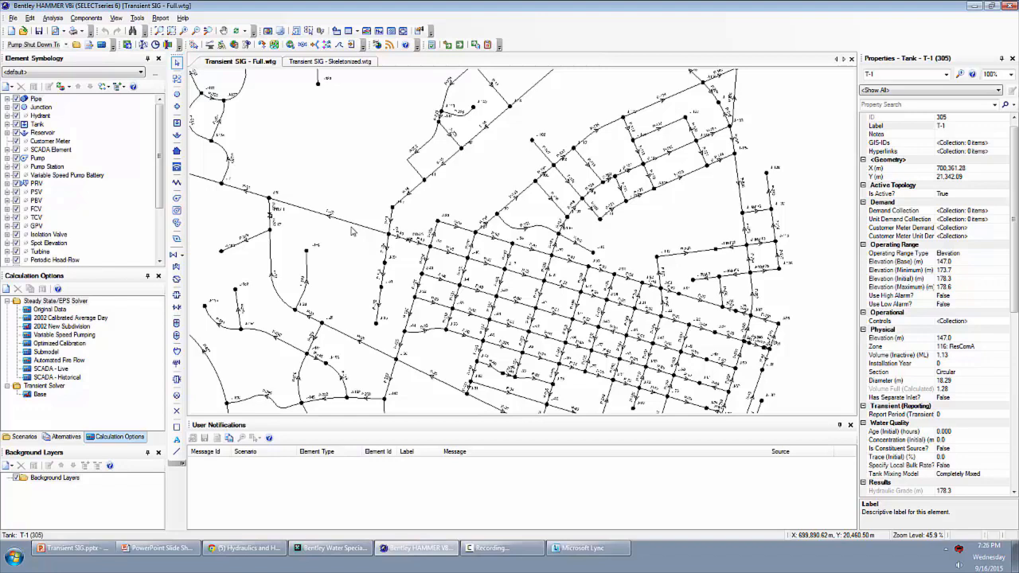
click(580, 351)
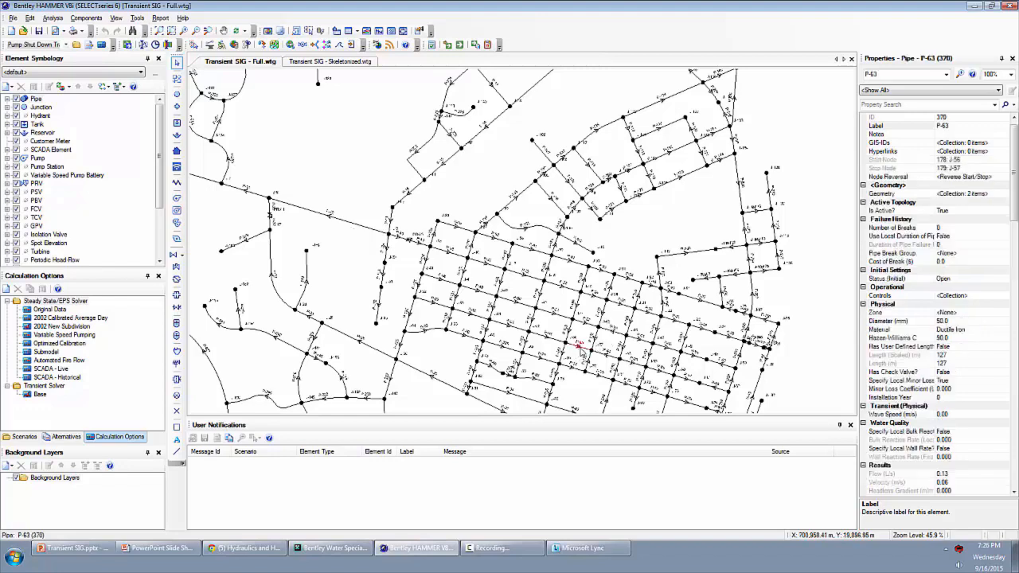
drag(580, 351, 590, 232)
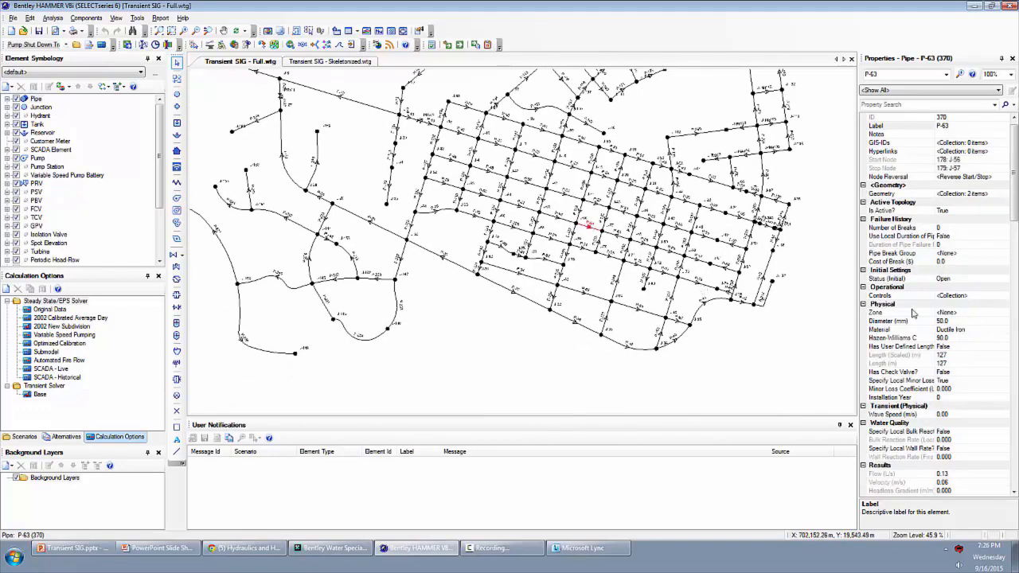
click(332, 283)
click(785, 106)
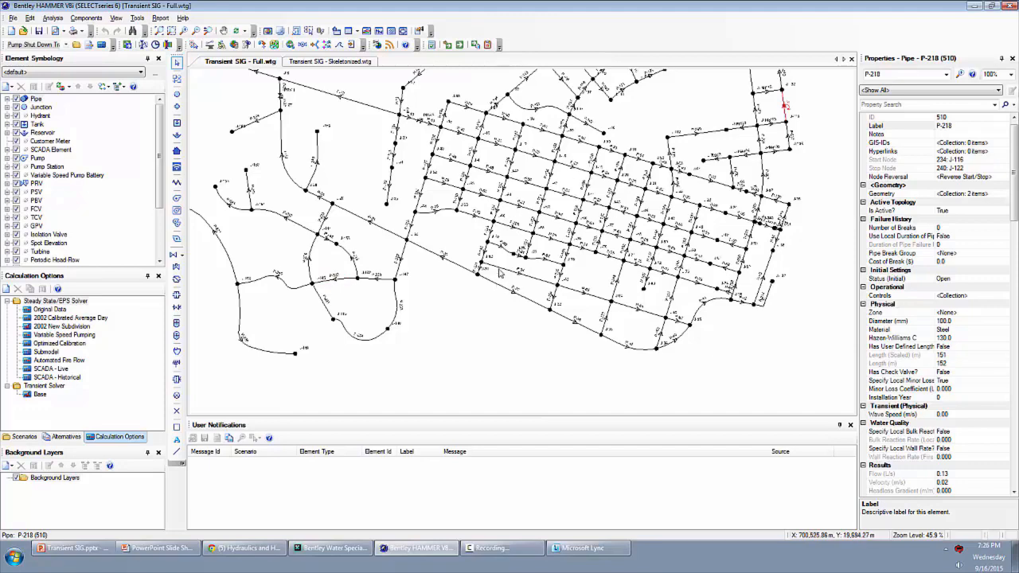
drag(529, 176, 511, 240)
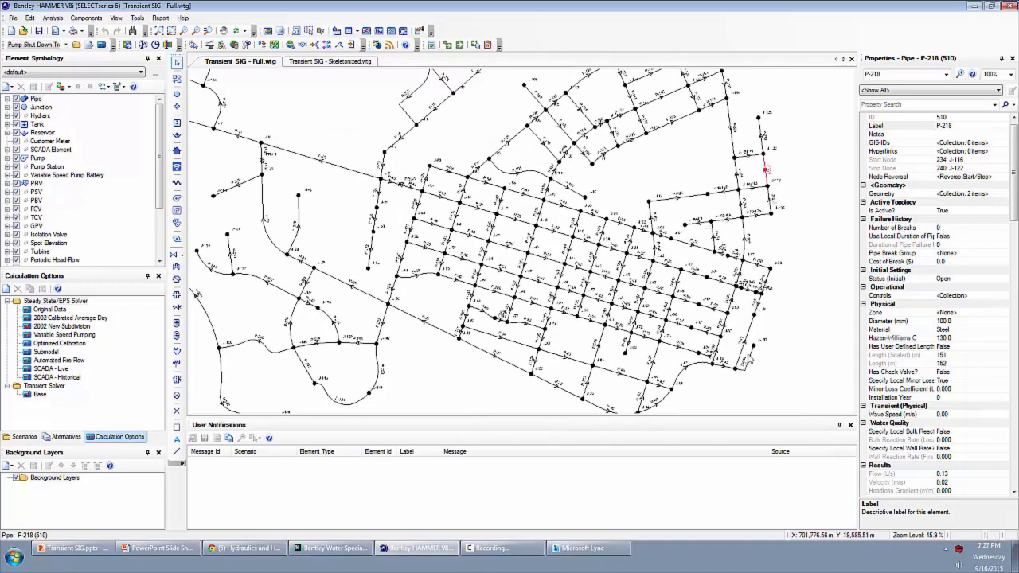
- Inspect pipes P-233 and P-234 in the southwest loop, and check P-234's flow and headloss results
drag(380, 389, 480, 276)
scroll(479, 275, up, 2)
click(478, 248)
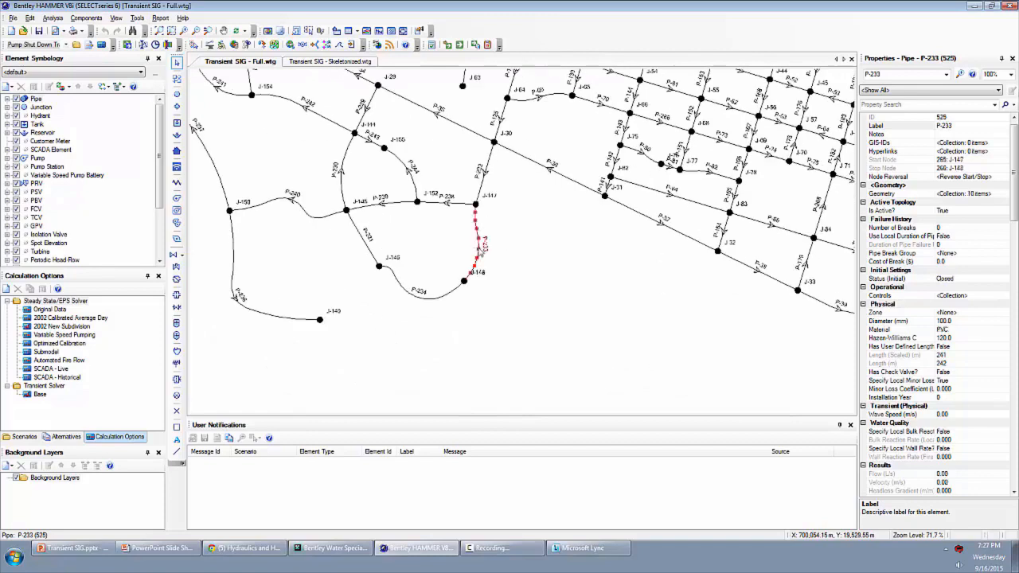
click(446, 295)
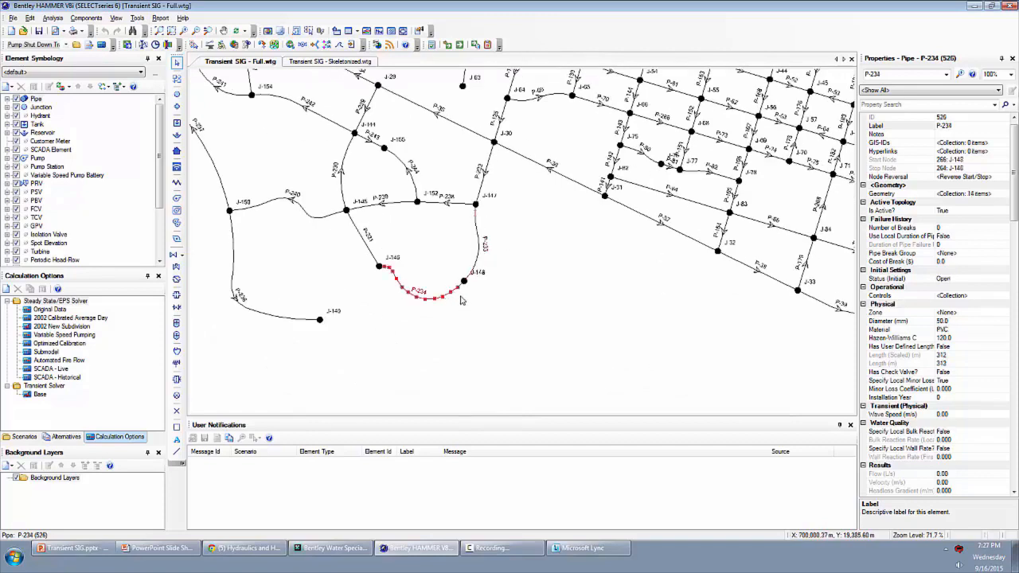
click(899, 473)
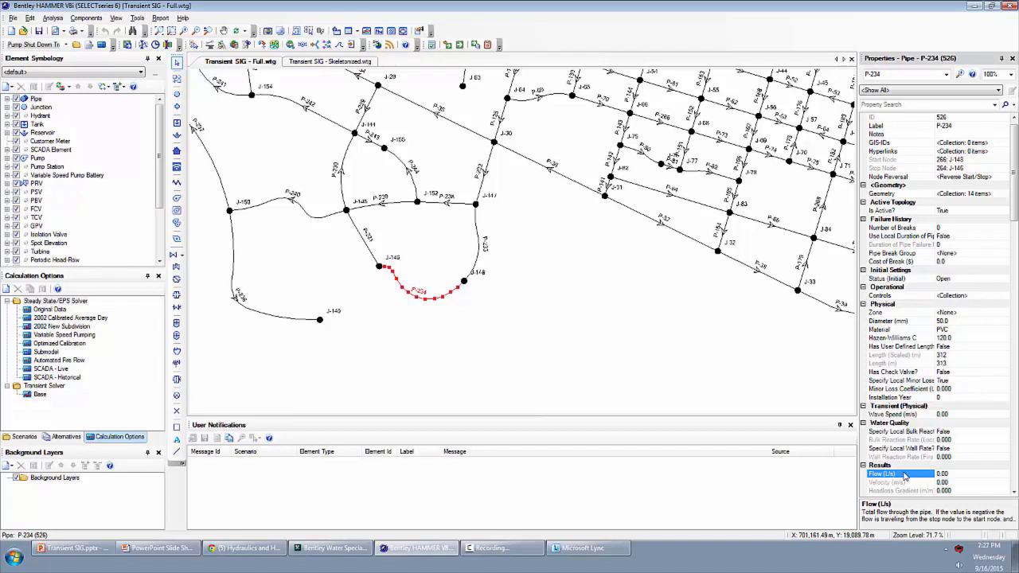
scroll(905, 475, down, 1)
click(905, 474)
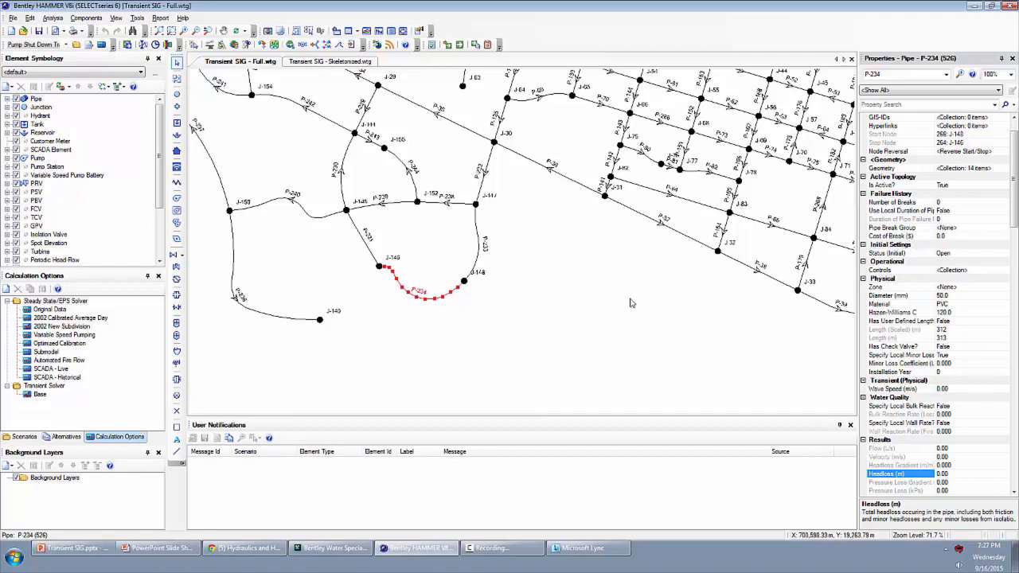
- Set Modulate Valve During Transient to True for PRV-3 and view its Opening Rate Coefficient description
scroll(528, 301, down, 5)
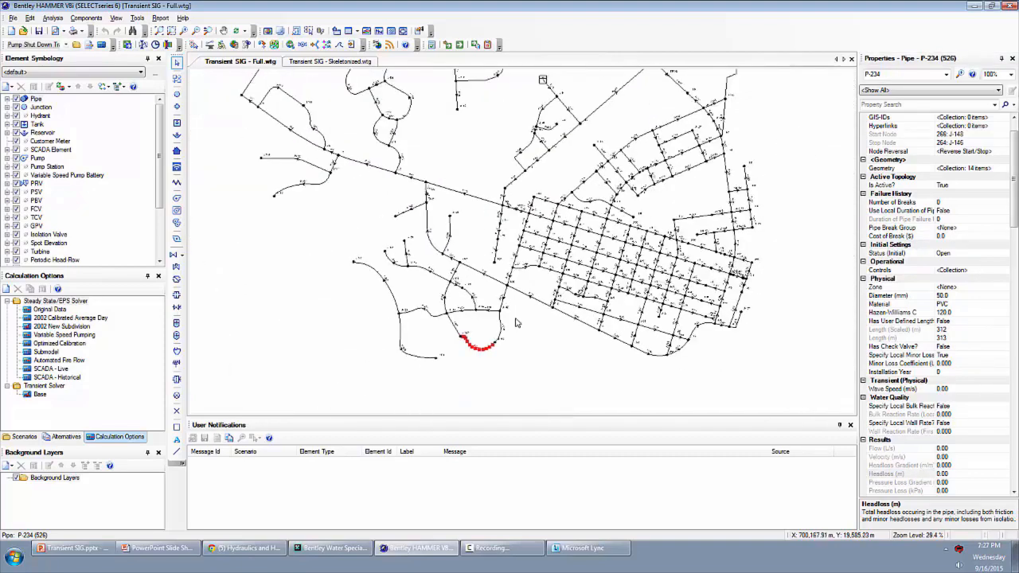
click(519, 322)
scroll(492, 227, up, 6)
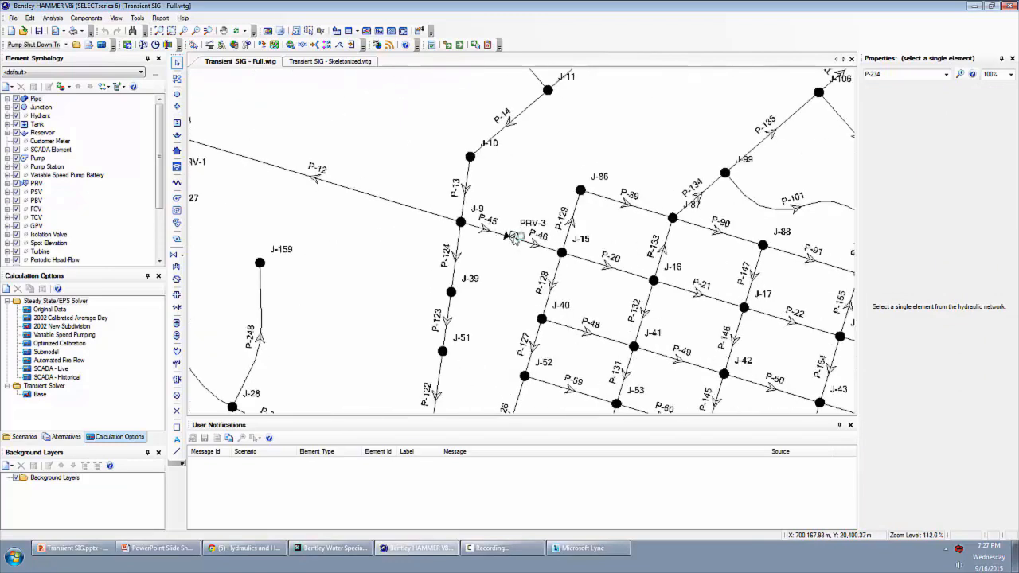
click(546, 224)
drag(547, 224, 615, 183)
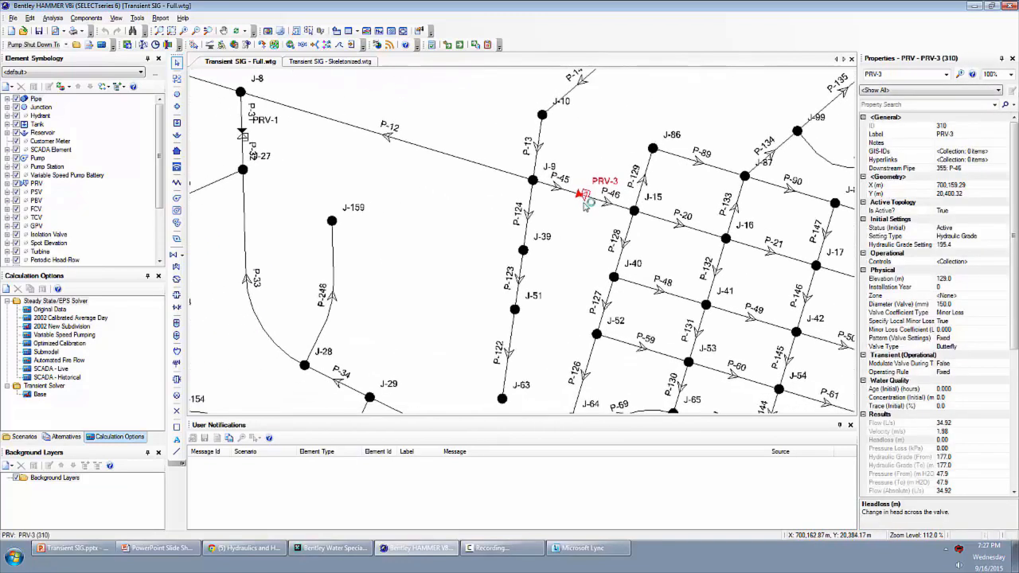
click(1005, 363)
click(1008, 363)
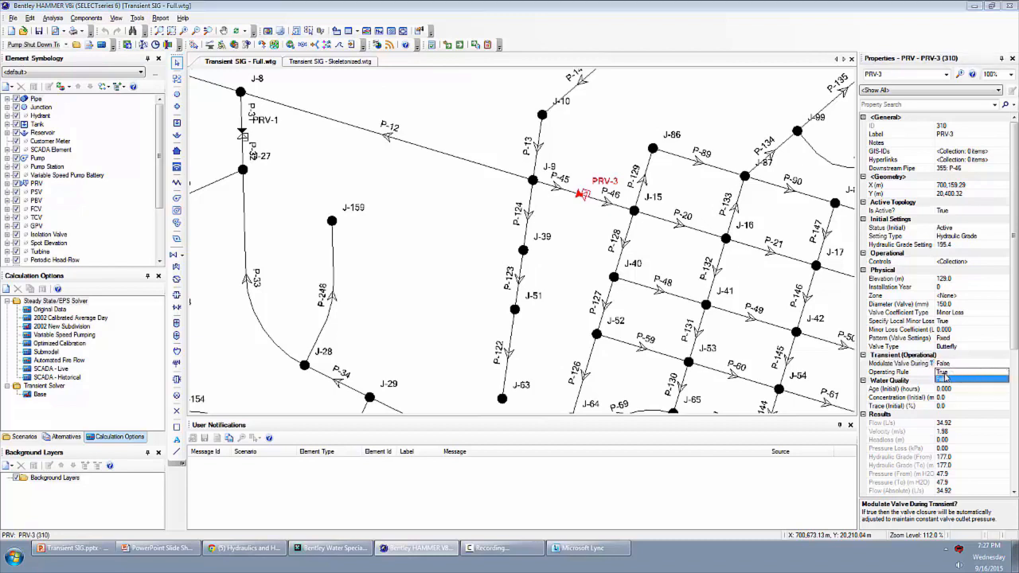
click(942, 371)
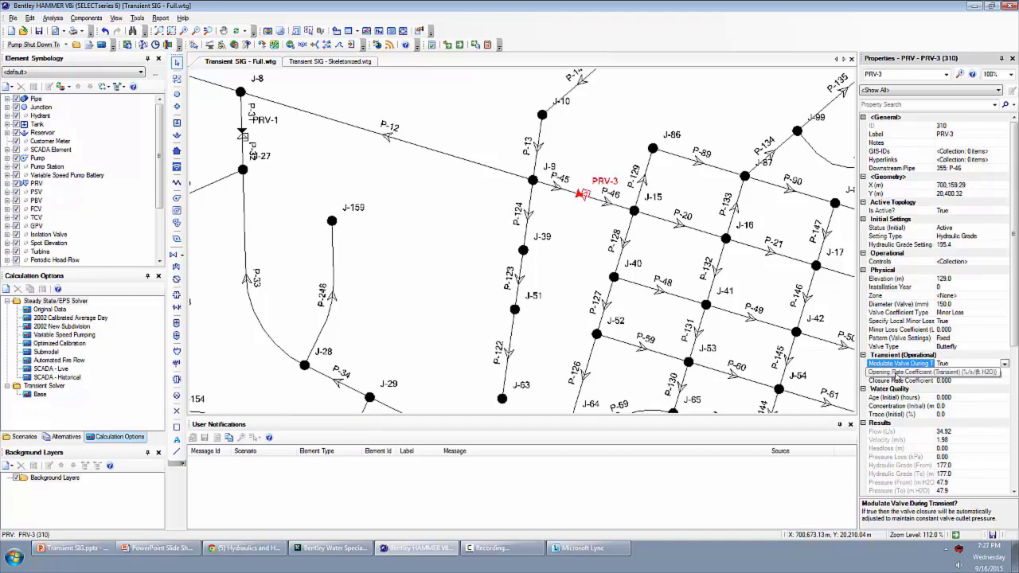
click(896, 373)
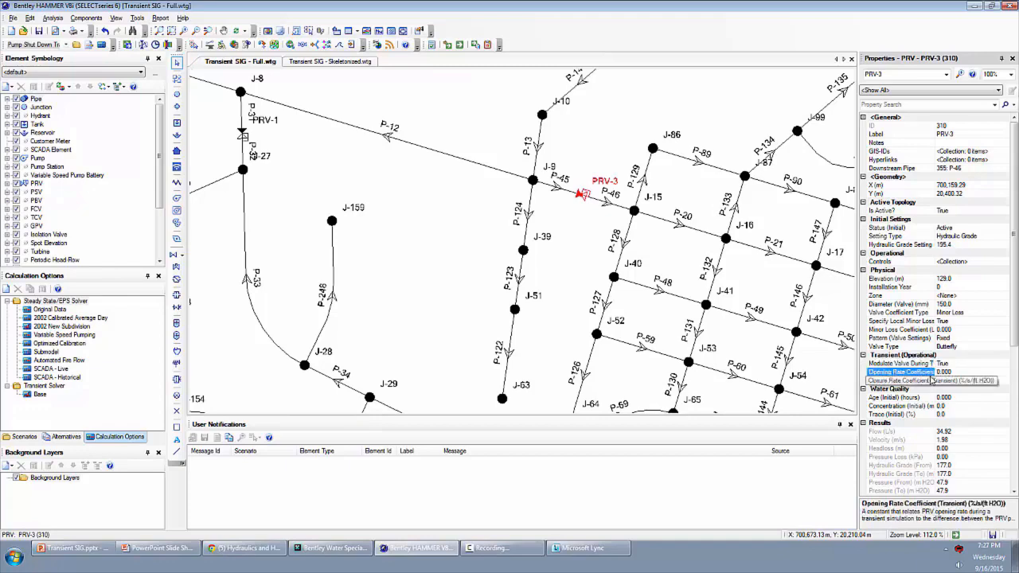
- Set PRV-3's Modulate Valve During Transient back to False
click(1005, 364)
click(1004, 364)
click(957, 381)
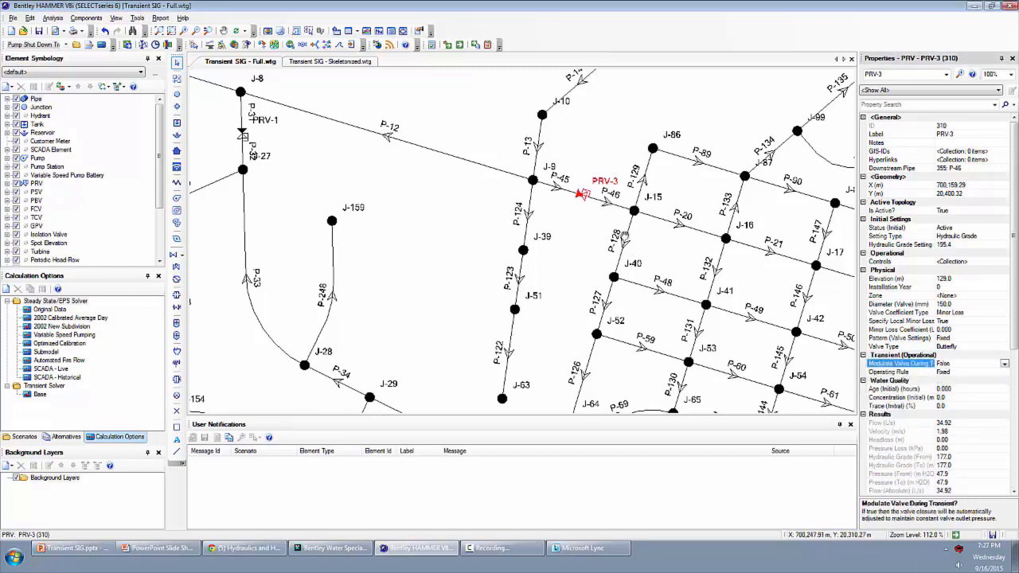
- Trace the main route from the pump area to the tank, inspecting pipes P-12 and P-18
scroll(625, 234, down, 6)
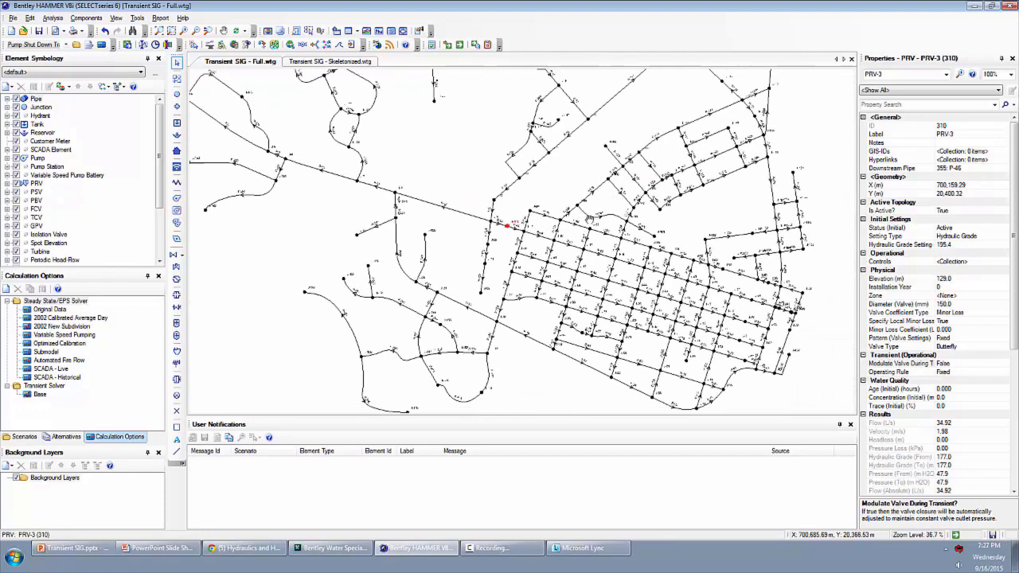
drag(597, 230, 587, 219)
scroll(588, 220, down, 1)
drag(593, 179, 593, 235)
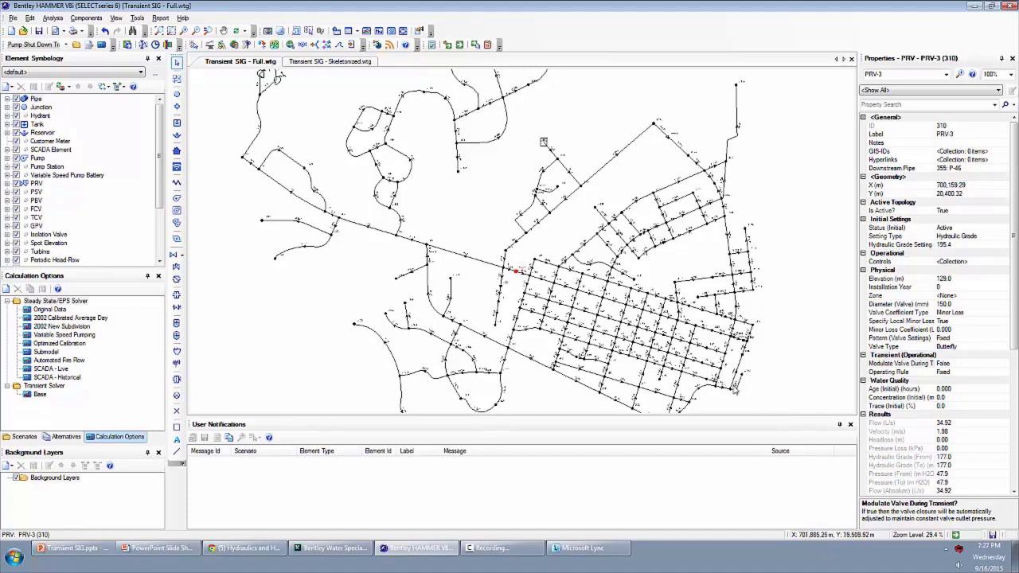
drag(668, 362, 671, 323)
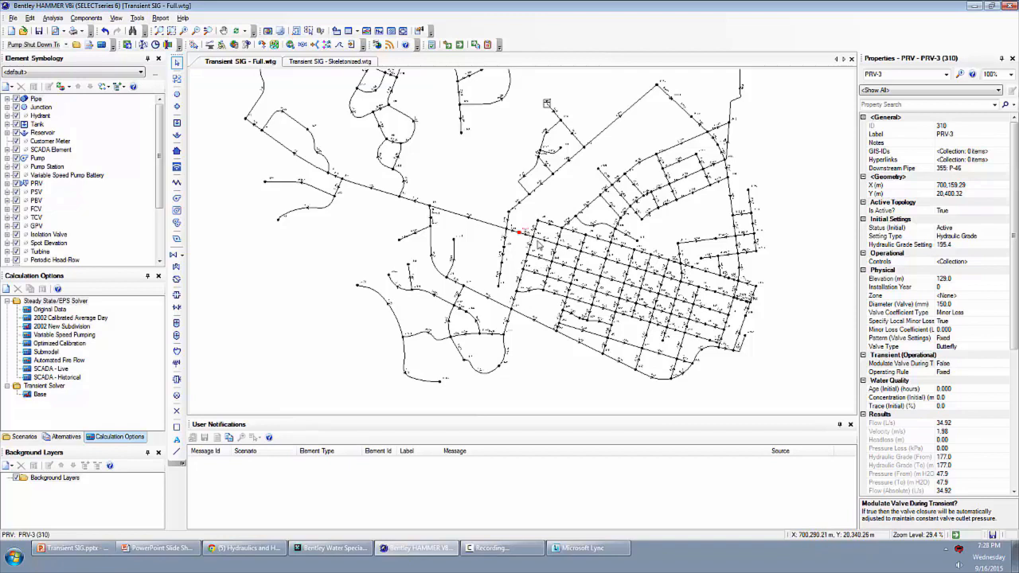
drag(538, 199, 552, 283)
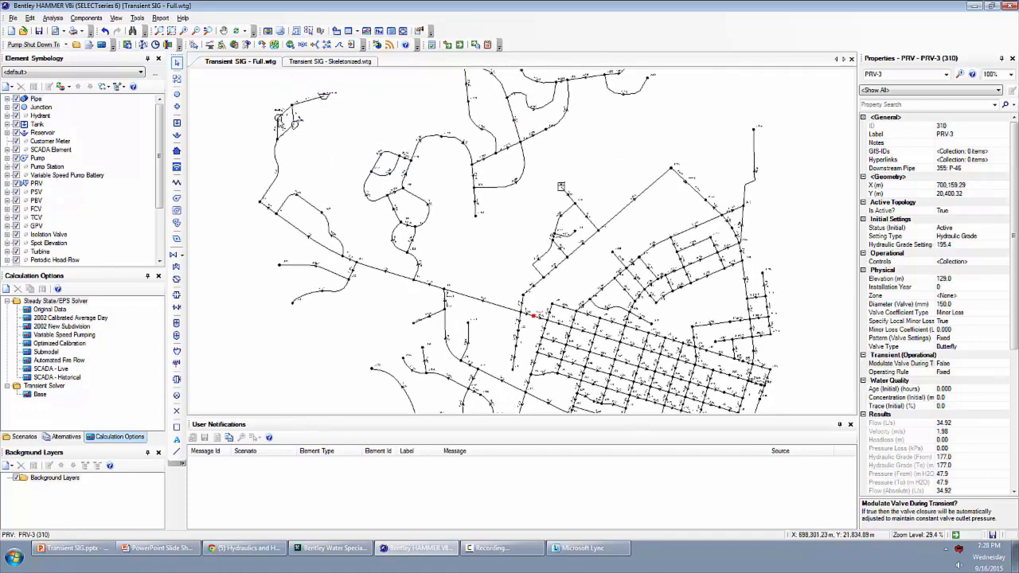
click(279, 120)
click(326, 237)
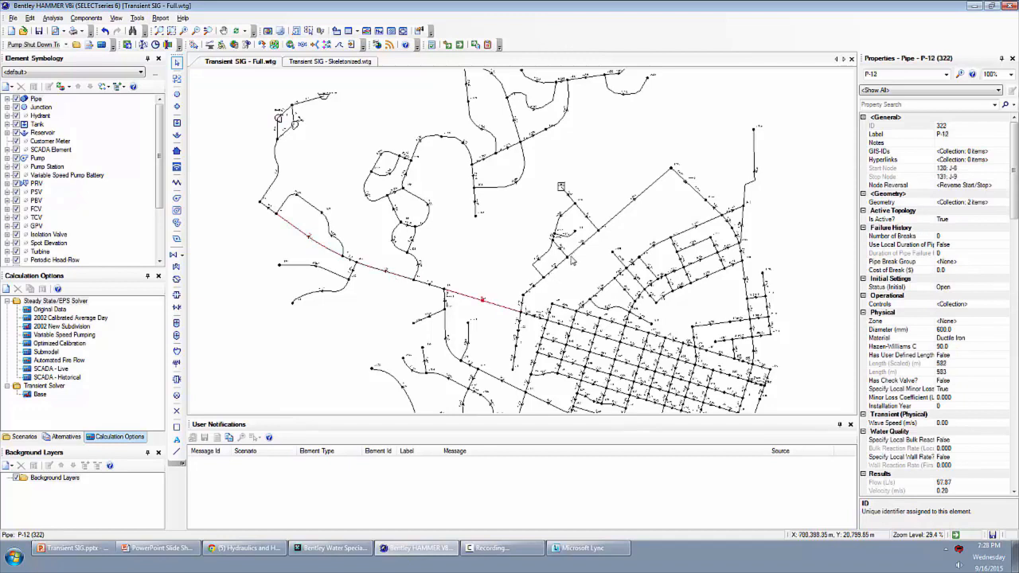
click(565, 195)
click(562, 190)
- Inspect pipes P-78 and P-67 in the southeastern street grid and compare their location with the main transmission line
scroll(560, 187, up, 3)
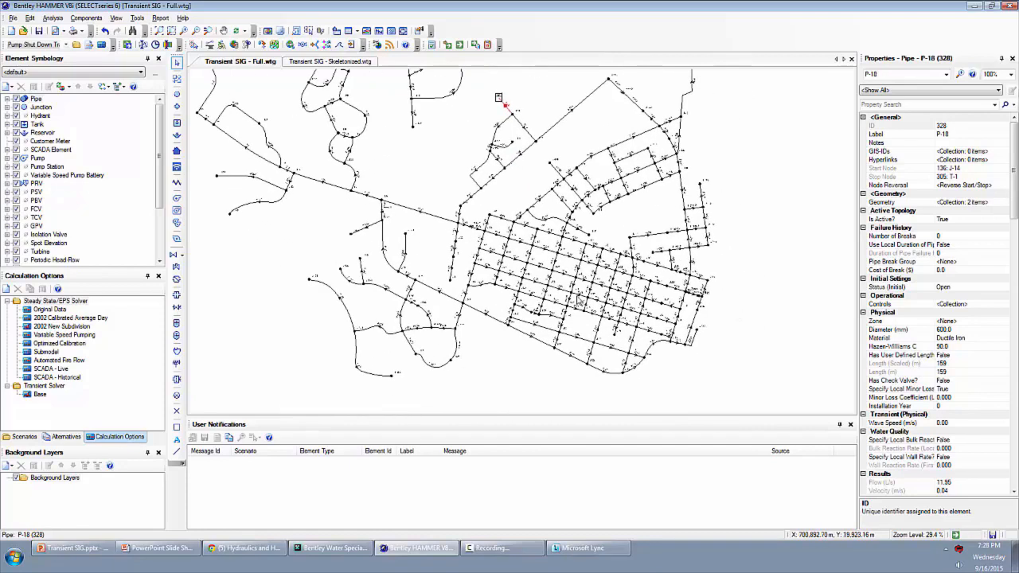
click(657, 330)
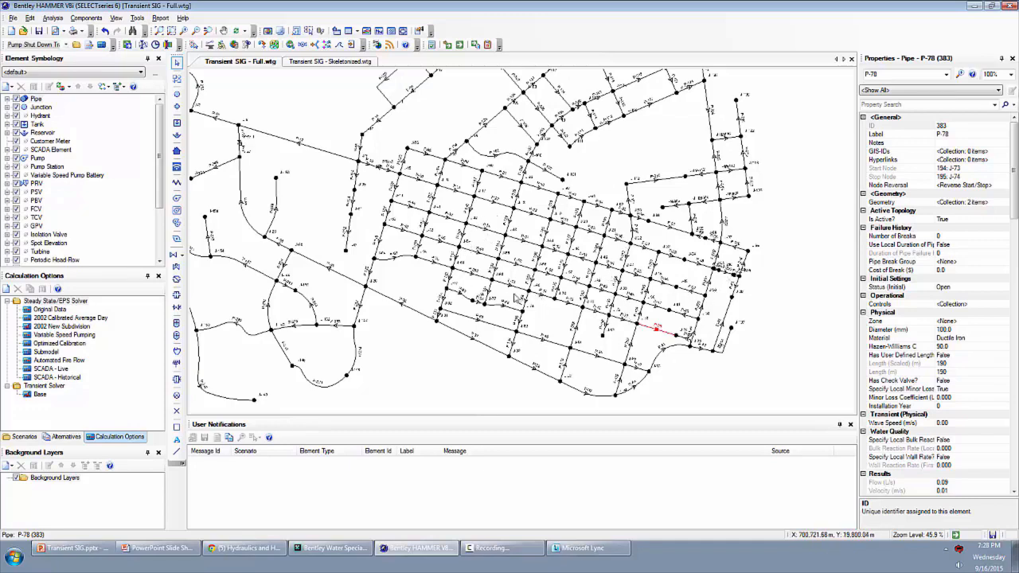
drag(429, 197, 712, 400)
scroll(712, 399, down, 2)
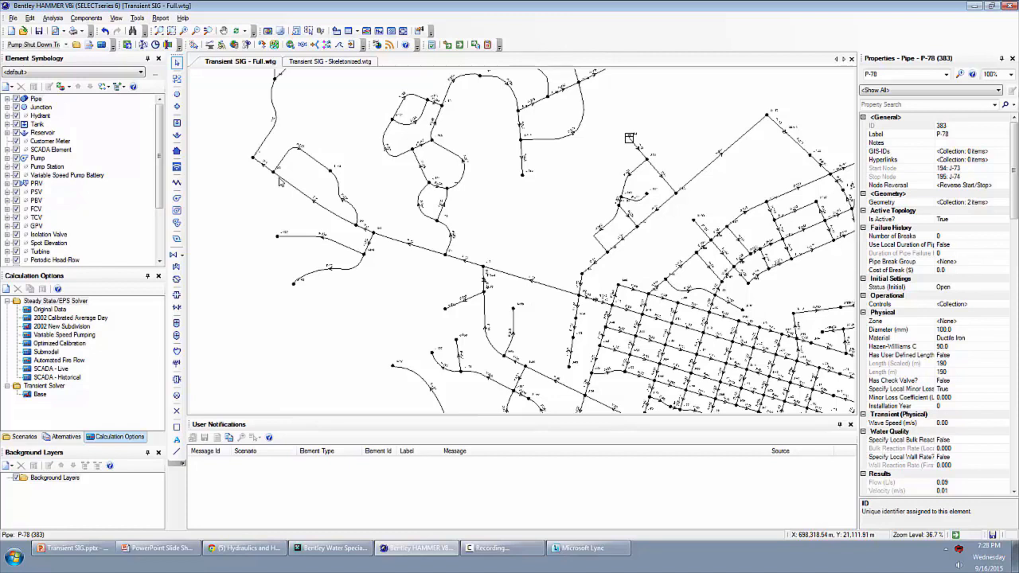
drag(516, 301, 405, 215)
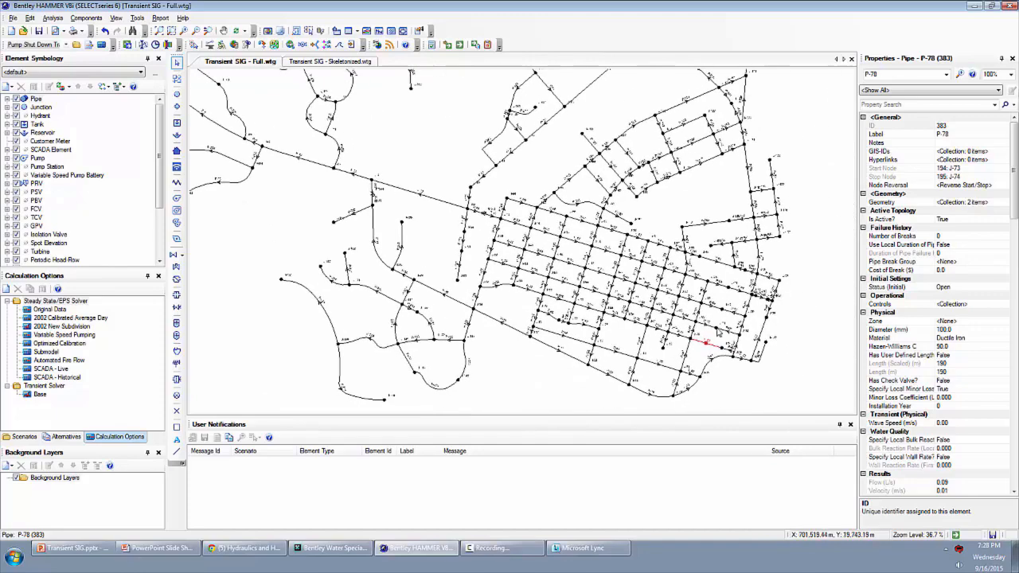
click(706, 324)
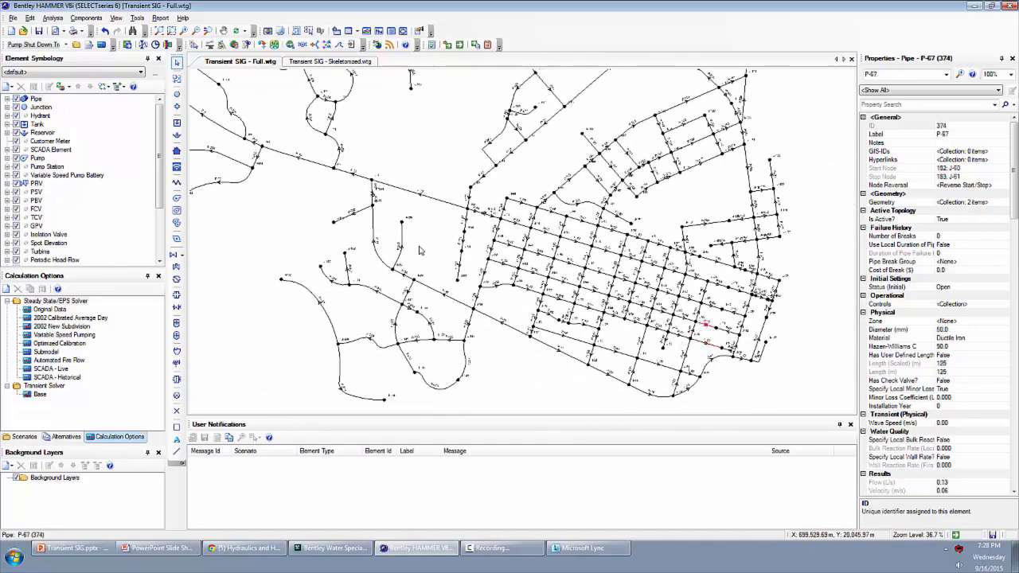